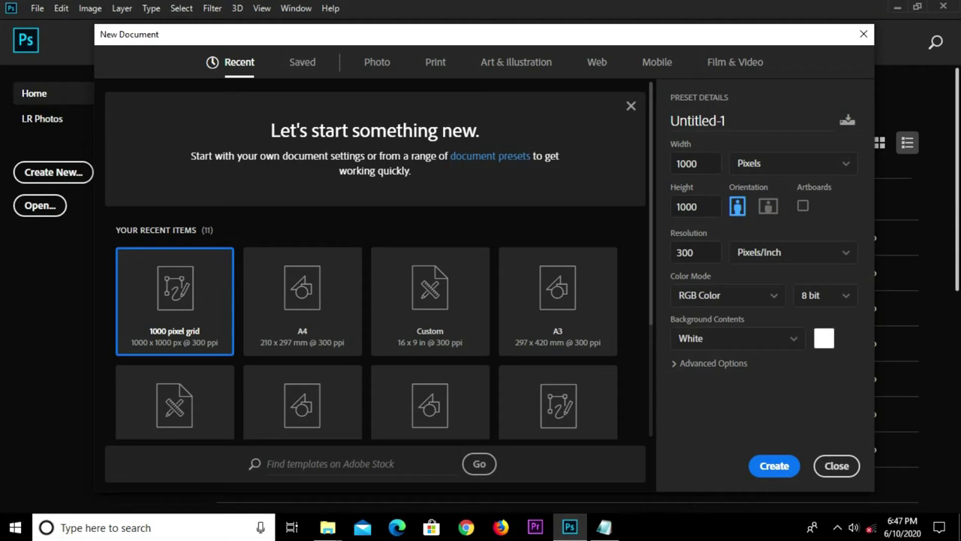
Create a 1000 × 1000 px, 300 ppi Art & Illustration document and unlock its Background as Layer 0
{"action": "left_click", "coordinate": [516, 66]}
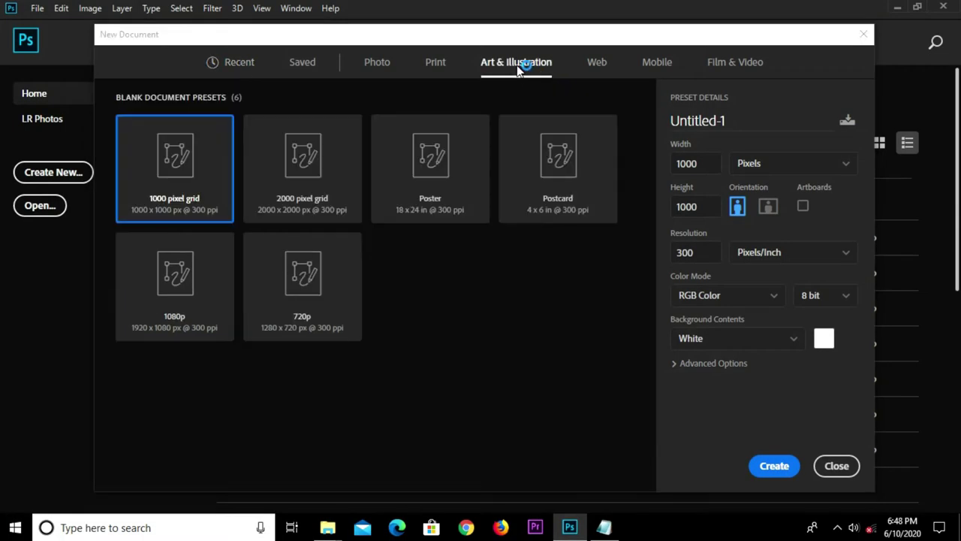
{"action": "left_click", "coordinate": [685, 254]}
{"action": "left_click", "coordinate": [767, 467]}
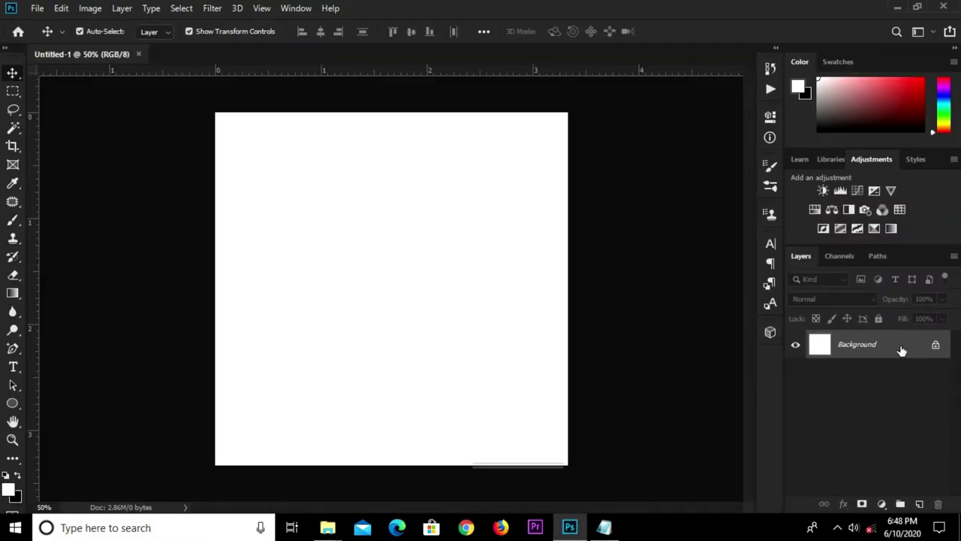
{"action": "double_click", "coordinate": [900, 346]}
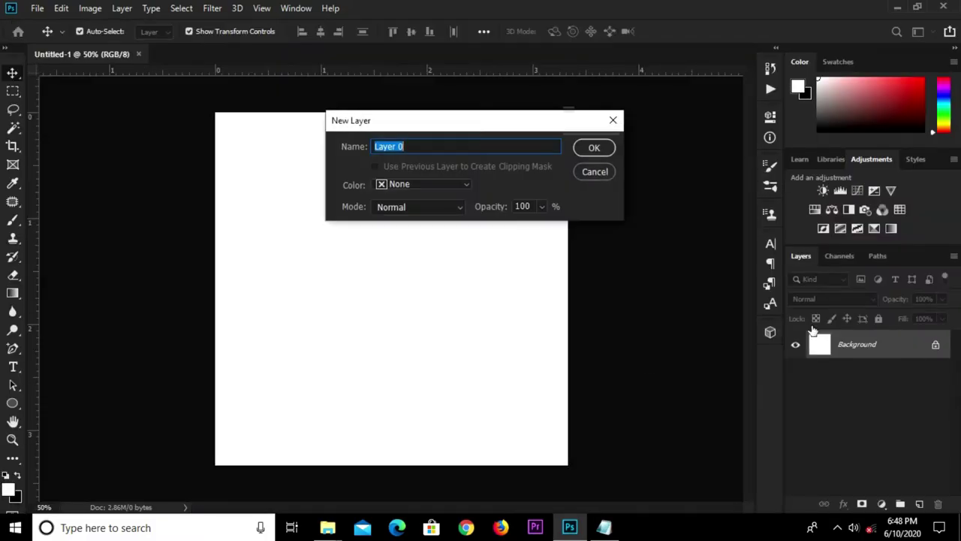
{"action": "left_click", "coordinate": [594, 147]}
Copy the hex colour code 023320 from the fitness notes in Notepad
{"action": "left_click", "coordinate": [606, 528]}
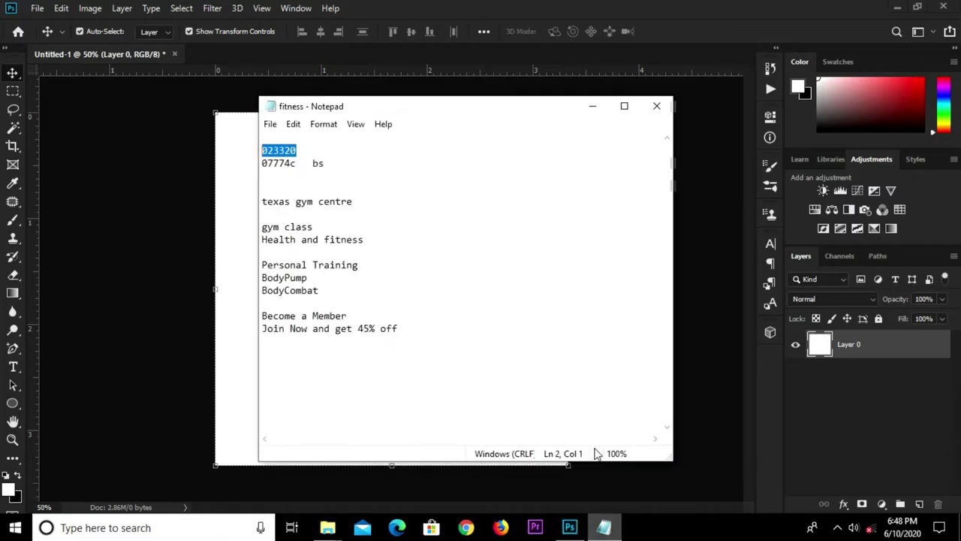
{"action": "right_click", "coordinate": [286, 148]}
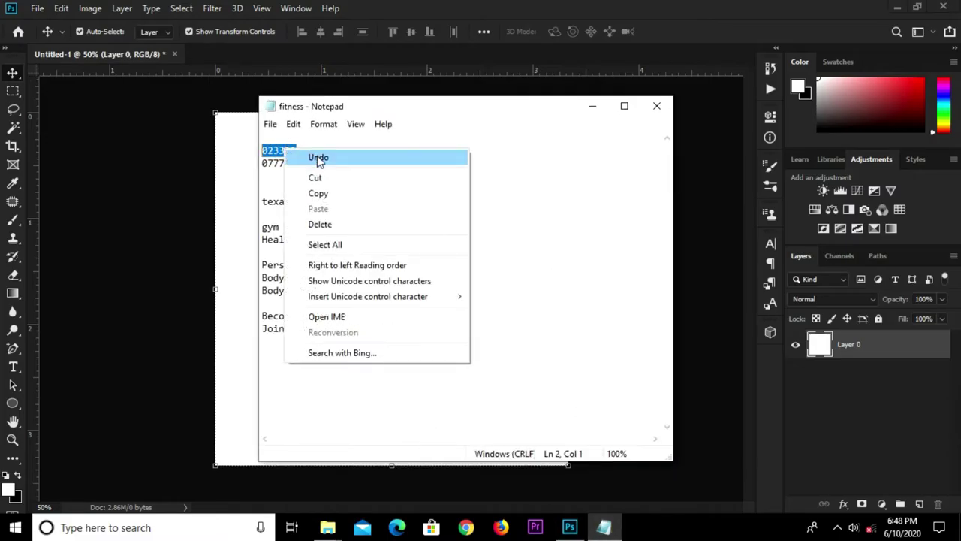
{"action": "left_click", "coordinate": [328, 194]}
{"action": "left_click", "coordinate": [826, 418]}
Add a Solid Color fill layer in dark green #023320 over Layer 0
{"action": "left_click", "coordinate": [881, 504]}
{"action": "left_click", "coordinate": [882, 257]}
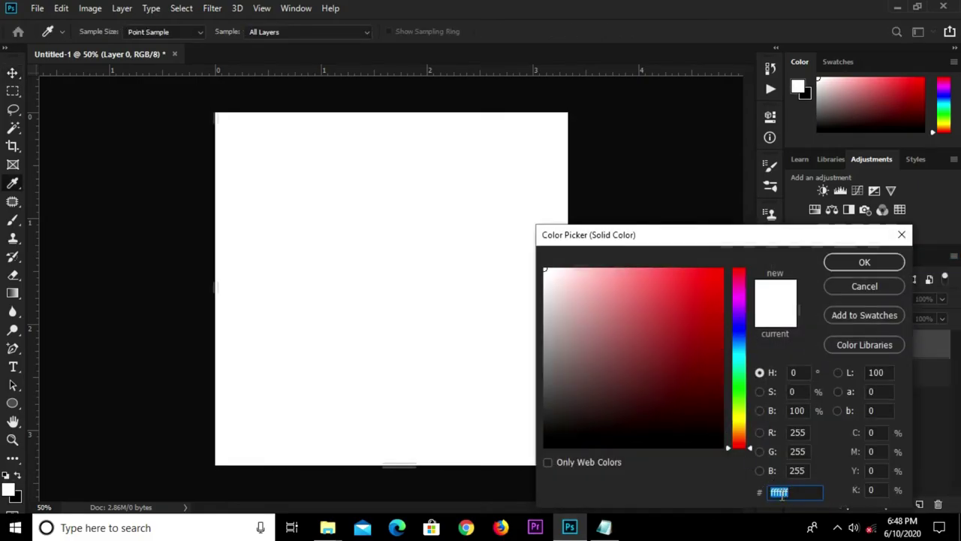
{"action": "right_click", "coordinate": [780, 493]}
{"action": "left_click", "coordinate": [810, 362]}
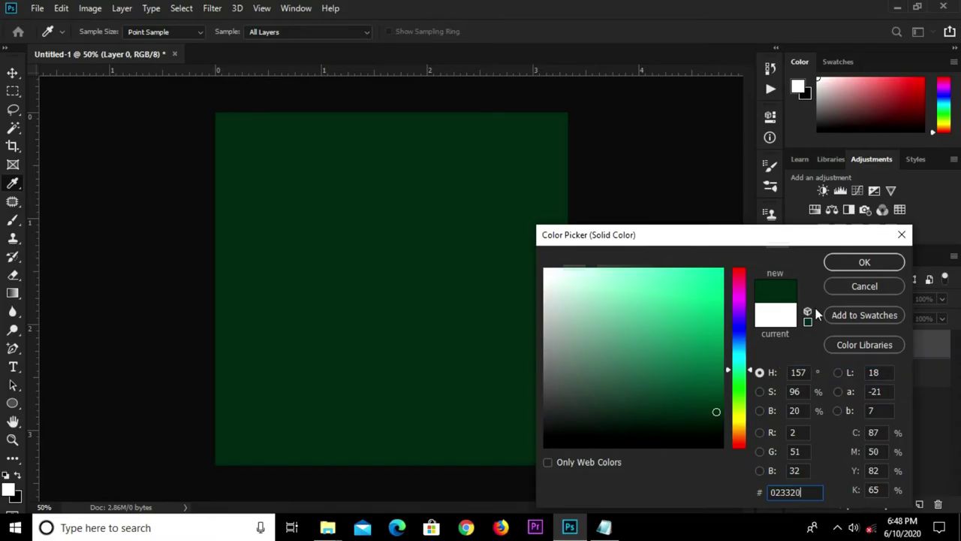
{"action": "left_click", "coordinate": [843, 265]}
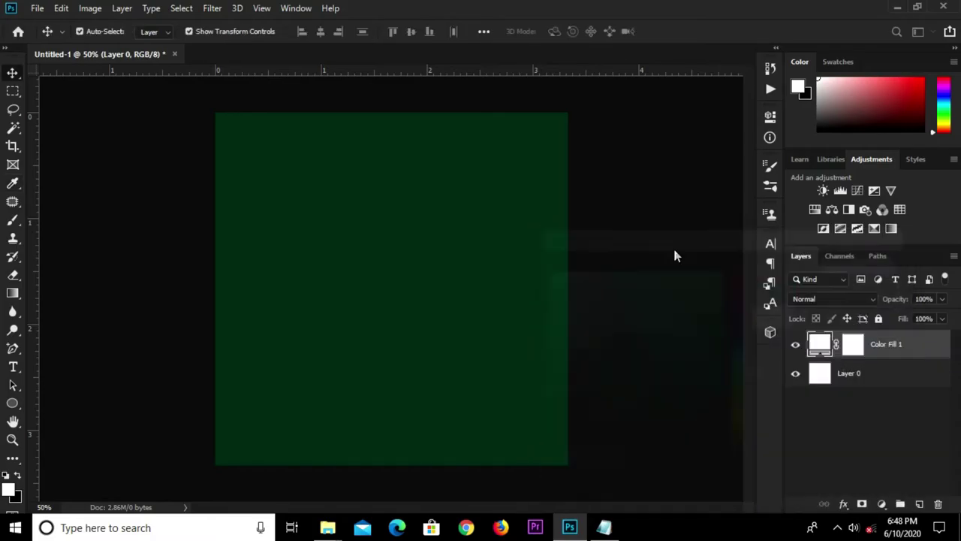
{"action": "left_click", "coordinate": [37, 9]}
Place the squat training photo from Downloads' fitness folder as an embedded layer
{"action": "left_click", "coordinate": [80, 274]}
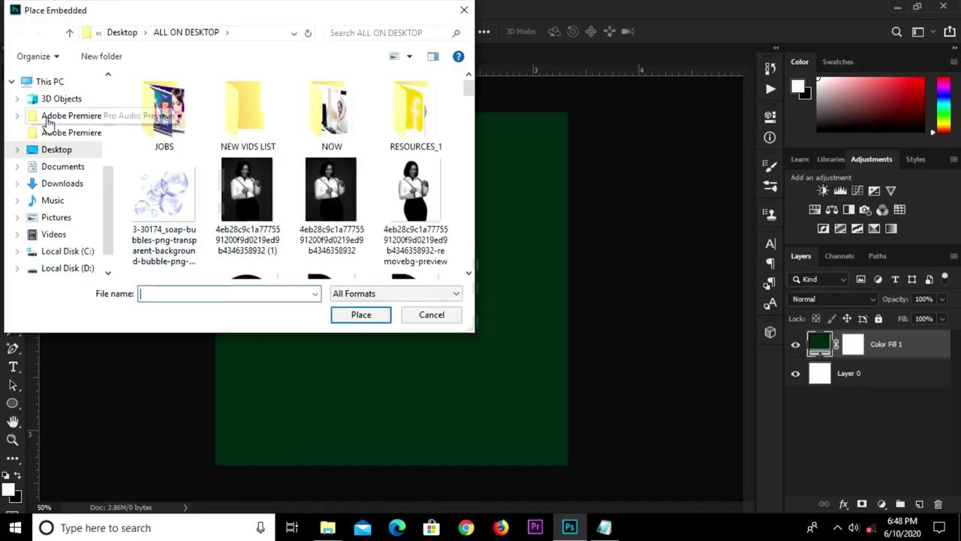
{"action": "scroll", "coordinate": [68, 193], "scroll_direction": "down", "scroll_amount": 1}
{"action": "left_click", "coordinate": [62, 143]}
{"action": "double_click", "coordinate": [238, 143]}
{"action": "left_click", "coordinate": [175, 111]}
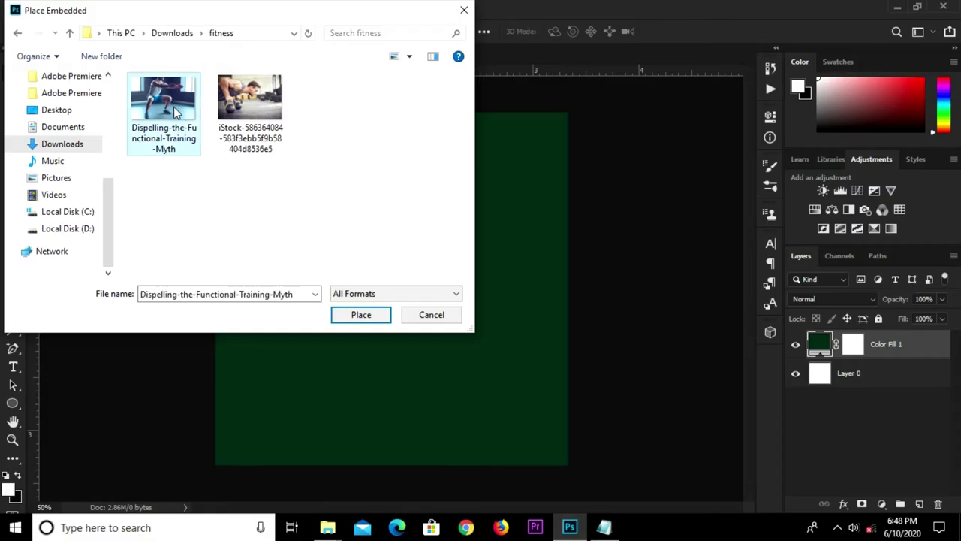
{"action": "left_click", "coordinate": [361, 314]}
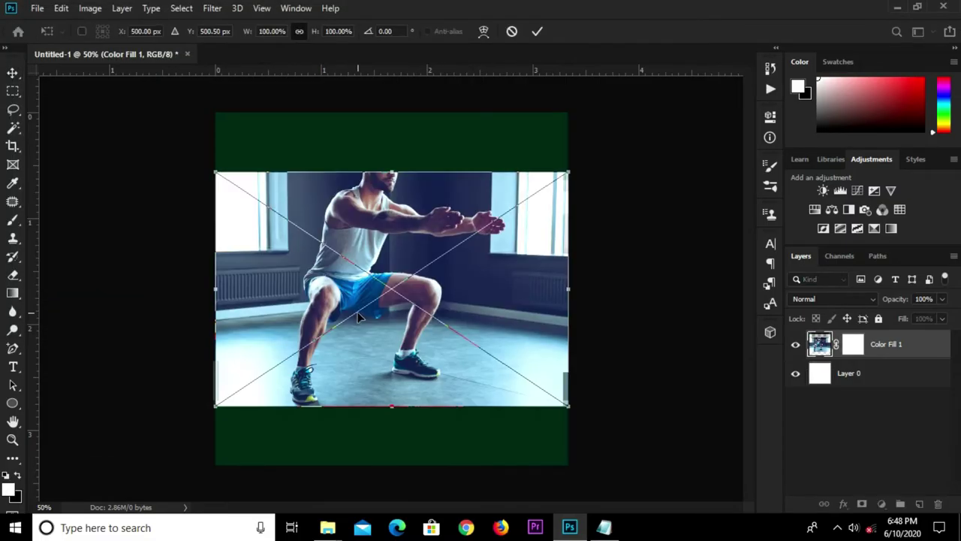
{"action": "left_click", "coordinate": [537, 31]}
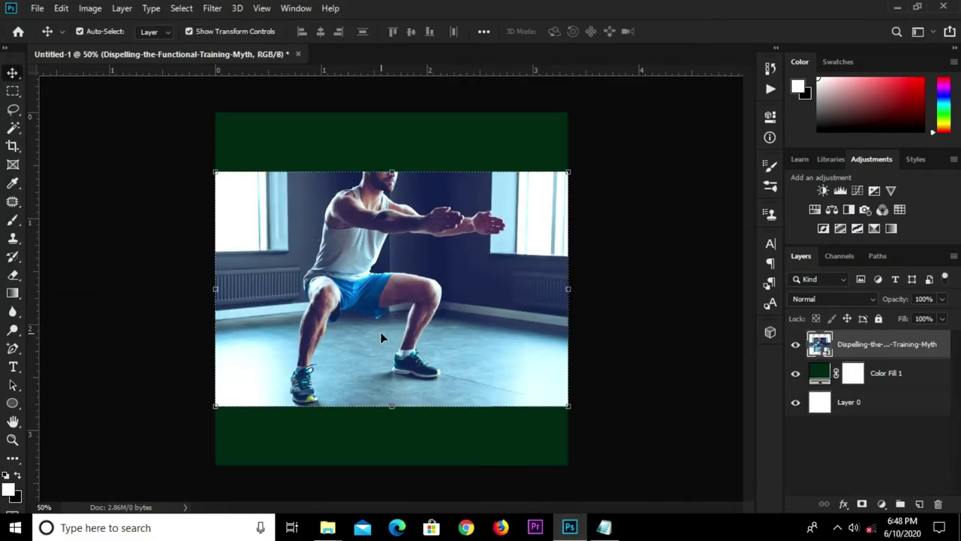
Scale the squat photo to about 109% and align it flush with the canvas top
{"action": "key", "text": "ctrl+t"}
{"action": "left_click_drag", "start_coordinate": [381, 308], "coordinate": [364, 249]}
{"action": "left_click_drag", "start_coordinate": [554, 343], "coordinate": [582, 367]}
{"action": "left_click_drag", "start_coordinate": [427, 340], "coordinate": [426, 317]}
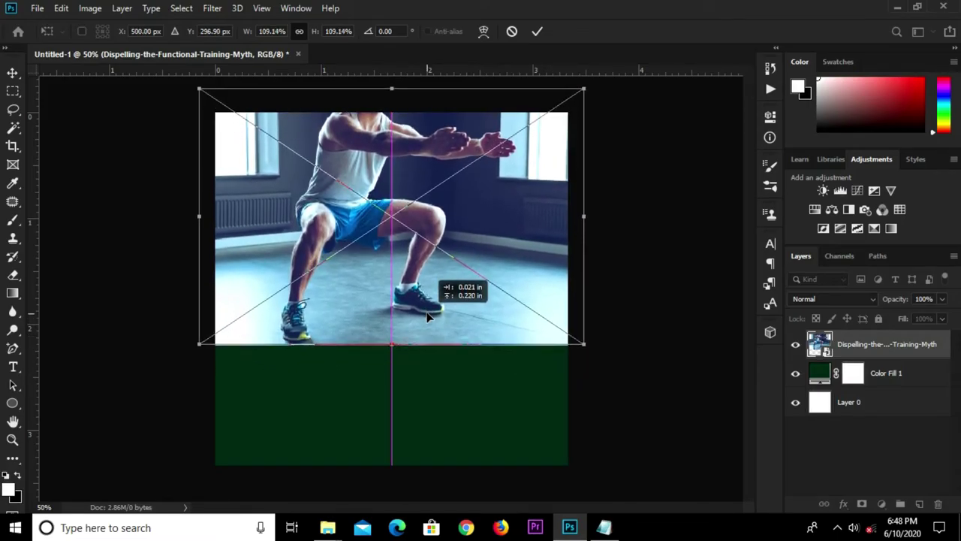
{"action": "left_click_drag", "start_coordinate": [426, 317], "coordinate": [428, 316]}
{"action": "key", "text": "Return"}
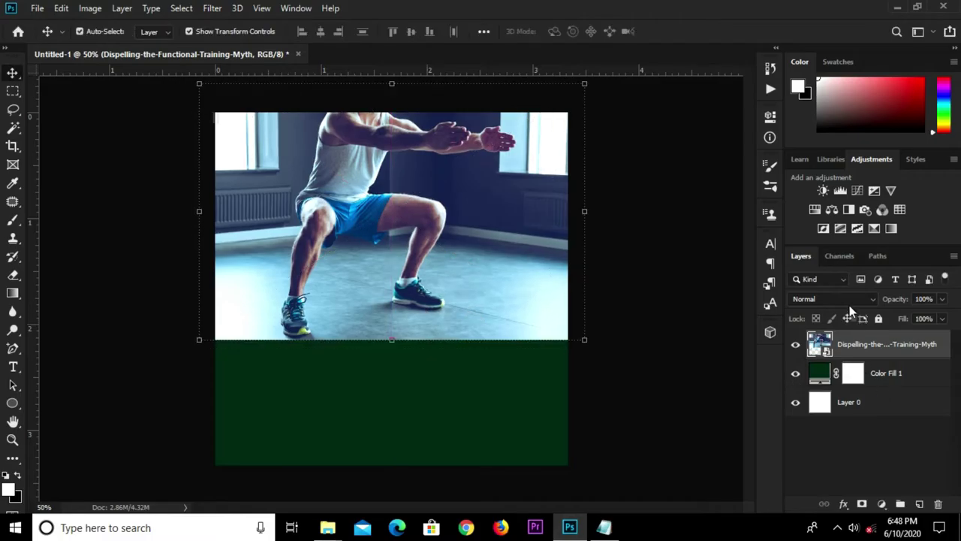
Set the squat photo's blend mode to Overlay so it takes on the green tint
{"action": "left_click", "coordinate": [847, 298]}
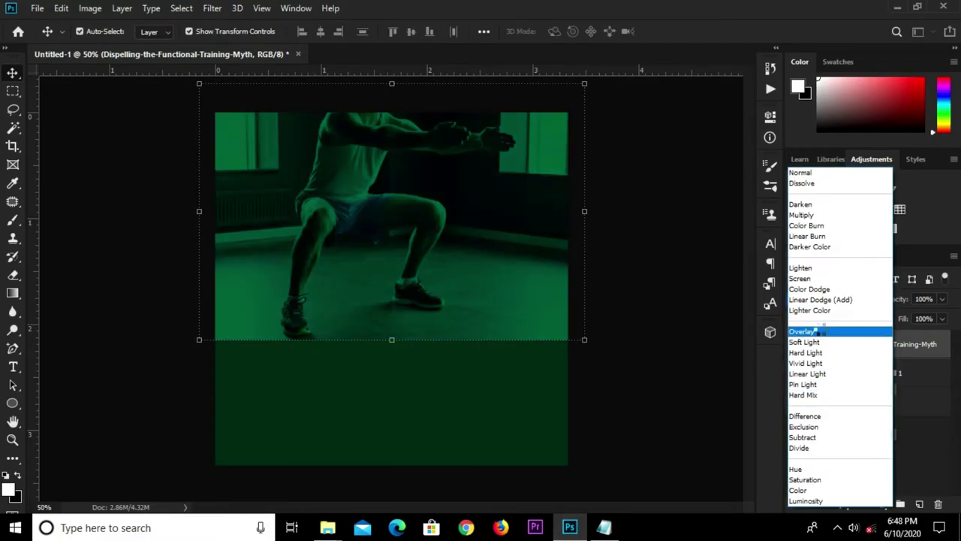
{"action": "left_click", "coordinate": [819, 331]}
{"action": "left_click", "coordinate": [664, 332]}
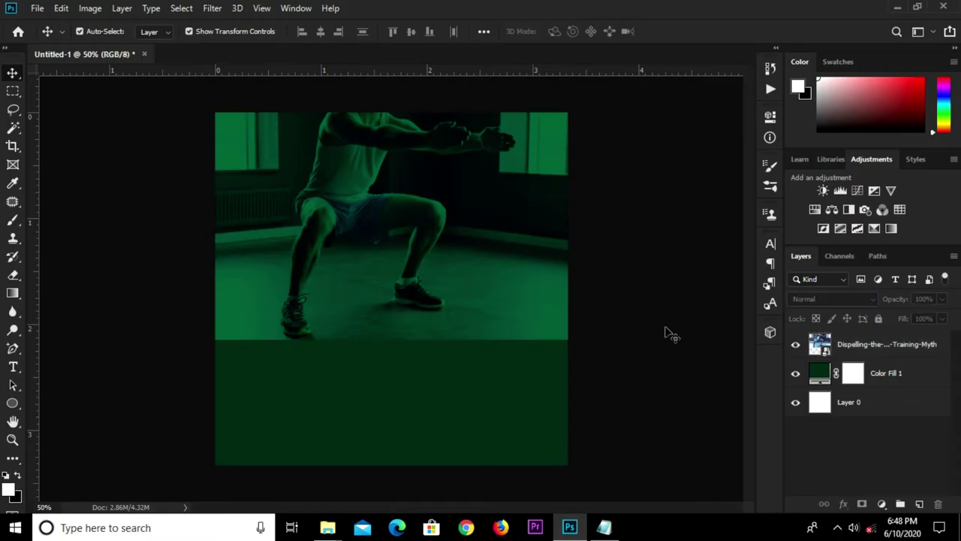
{"action": "left_click", "coordinate": [603, 527]}
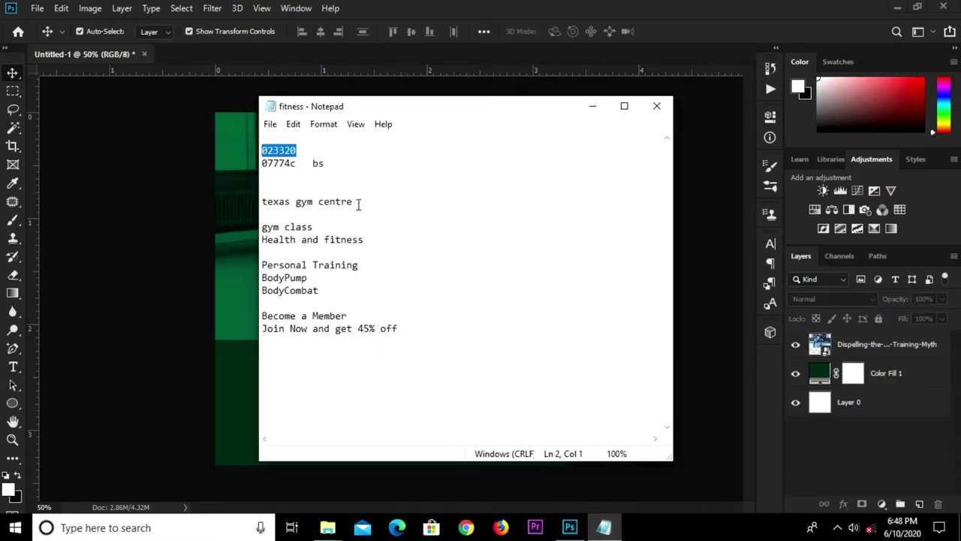
Copy the line 'texas gym centre' from the fitness notes
{"action": "mouse_move", "coordinate": [262, 201]}
{"action": "left_mouse_down"}
{"action": "mouse_move", "coordinate": [353, 201]}
{"action": "mouse_move", "coordinate": [268, 203]}
{"action": "left_mouse_up"}
{"action": "right_click", "coordinate": [277, 202]}
{"action": "left_click", "coordinate": [380, 186]}
{"action": "right_click", "coordinate": [269, 207]}
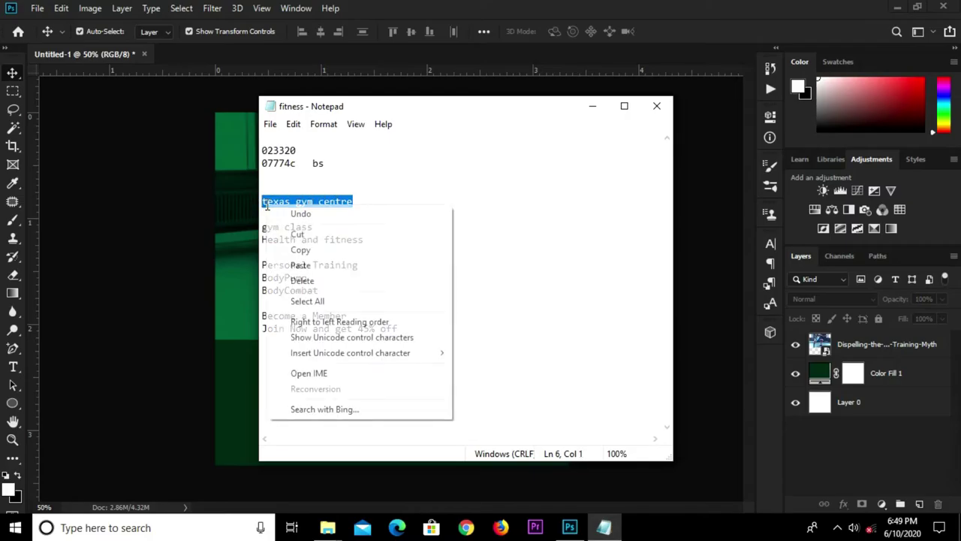
{"action": "left_click", "coordinate": [301, 249]}
{"action": "left_click", "coordinate": [203, 238]}
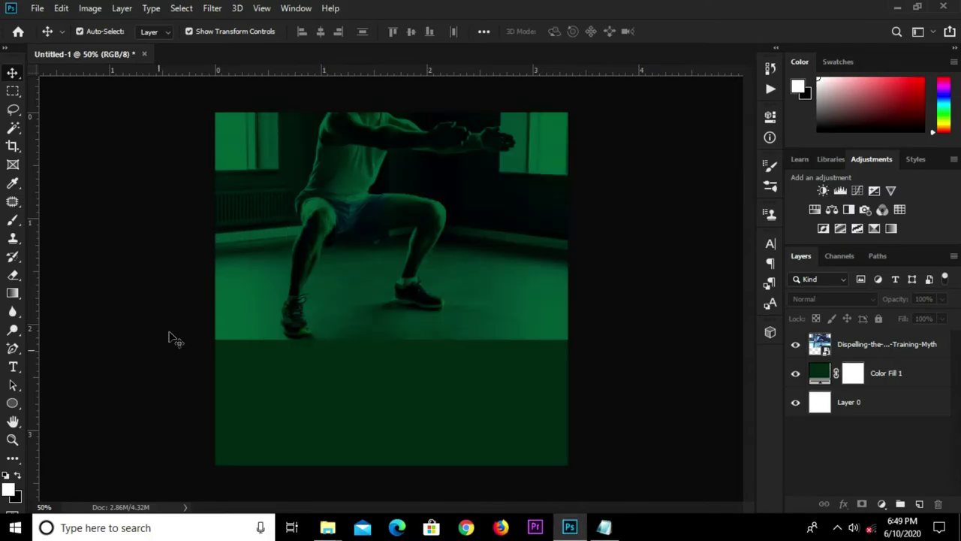
Add 8 pt title text 'texas gym centre' near the top, set to all caps
{"action": "left_click", "coordinate": [14, 367]}
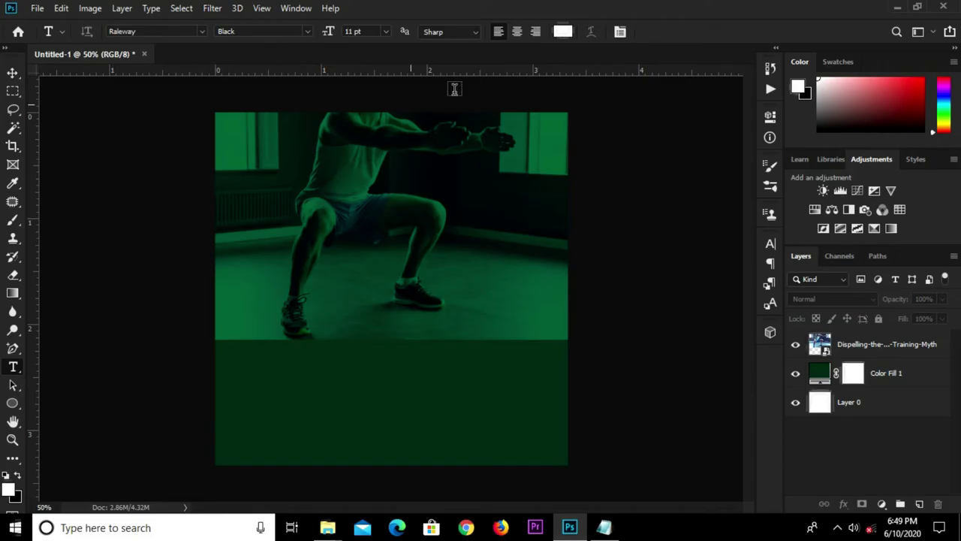
{"action": "left_click", "coordinate": [385, 32]}
{"action": "left_click", "coordinate": [363, 77]}
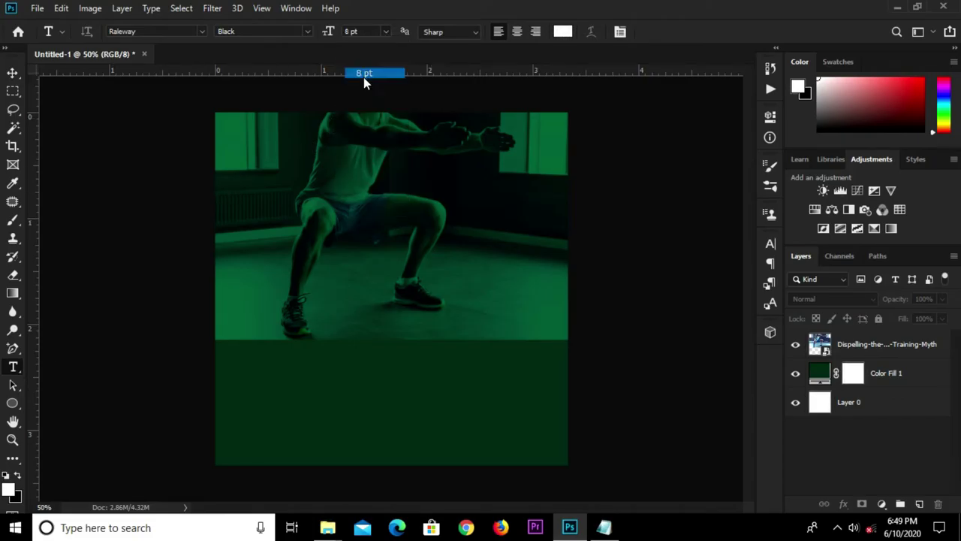
{"action": "left_click", "coordinate": [336, 127]}
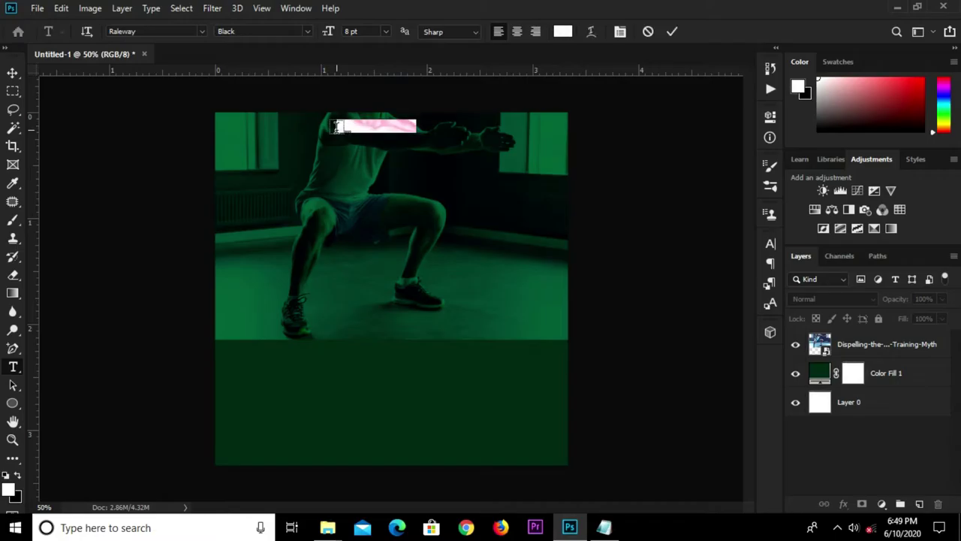
{"action": "type", "text": "texas gym centre"}
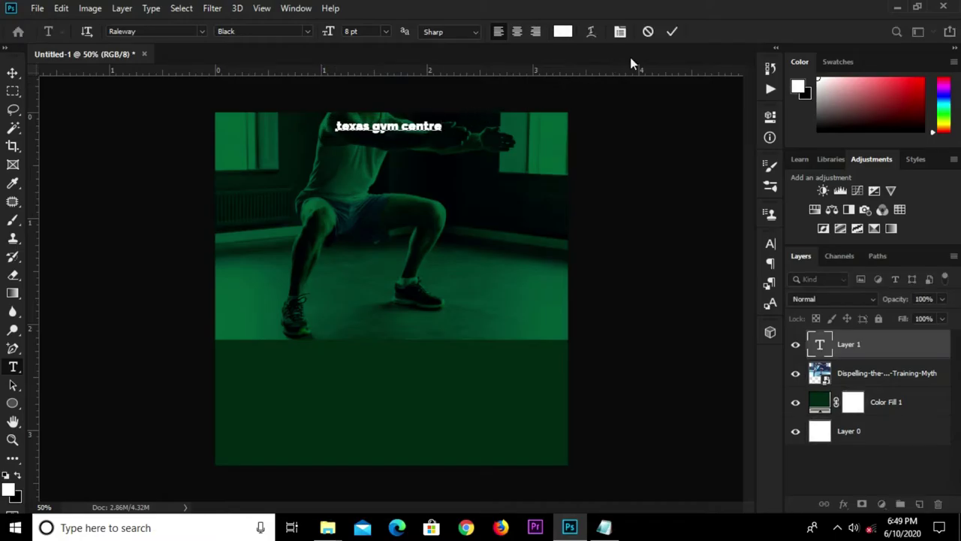
{"action": "left_click", "coordinate": [770, 242]}
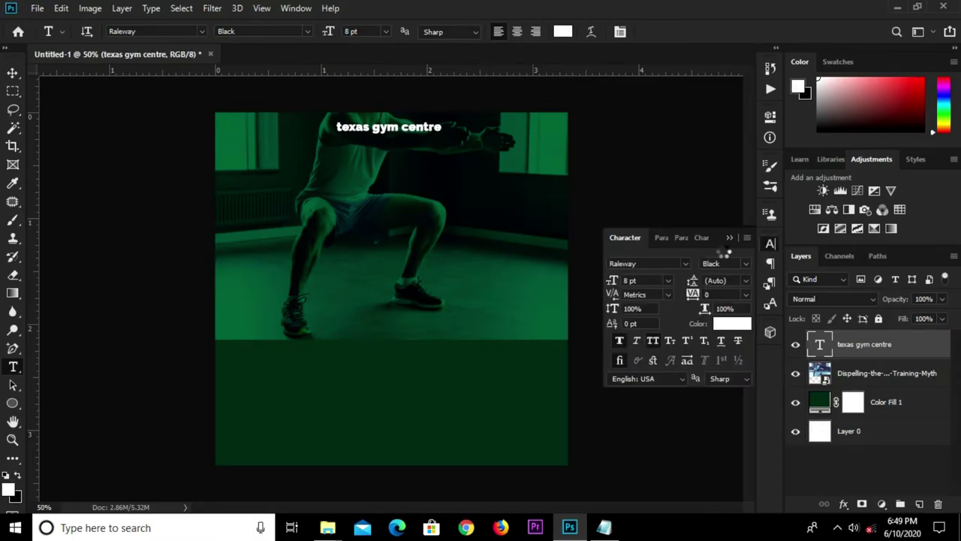
{"action": "left_click", "coordinate": [729, 238]}
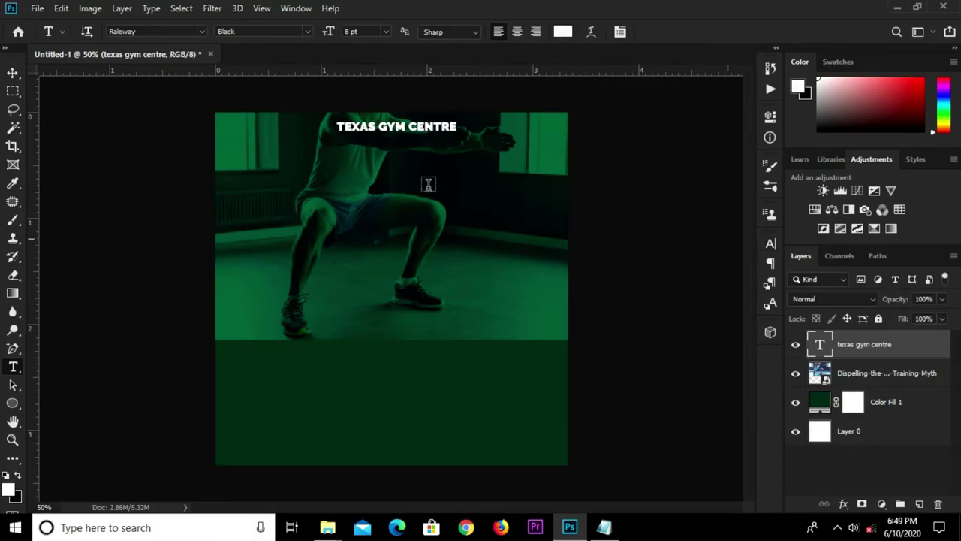
Discard the empty extra text layer and reduce the title to 7 pt
{"action": "left_click", "coordinate": [413, 150]}
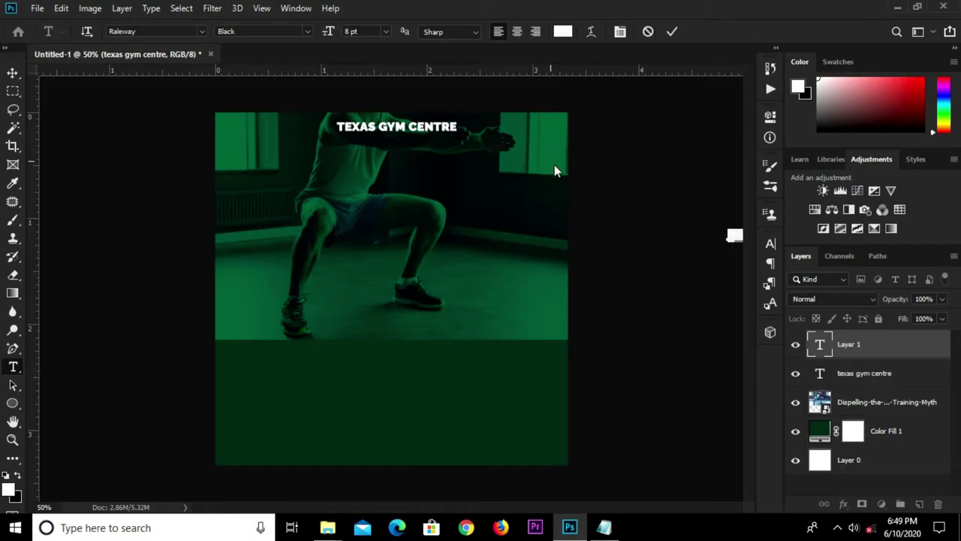
{"action": "left_click", "coordinate": [671, 35]}
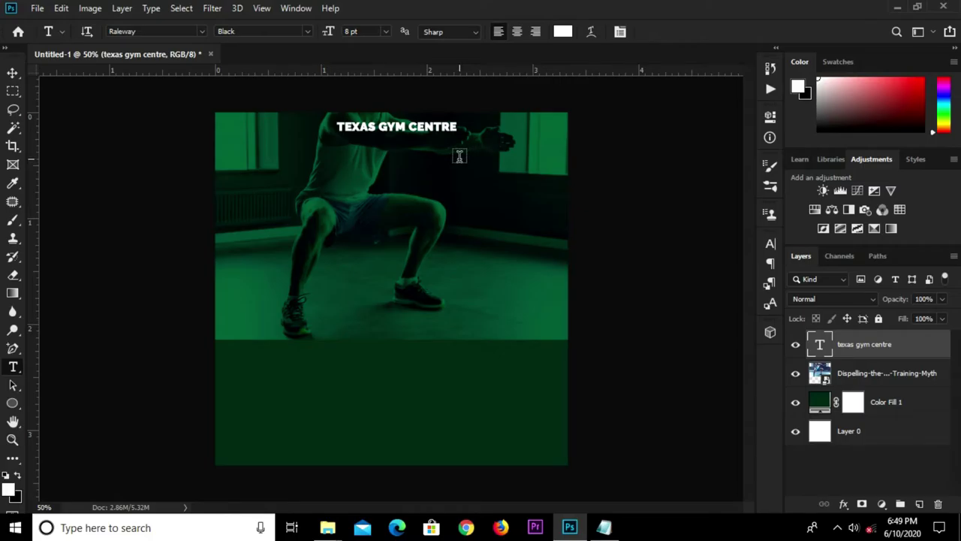
{"action": "key", "text": "v"}
{"action": "left_click", "coordinate": [771, 245]}
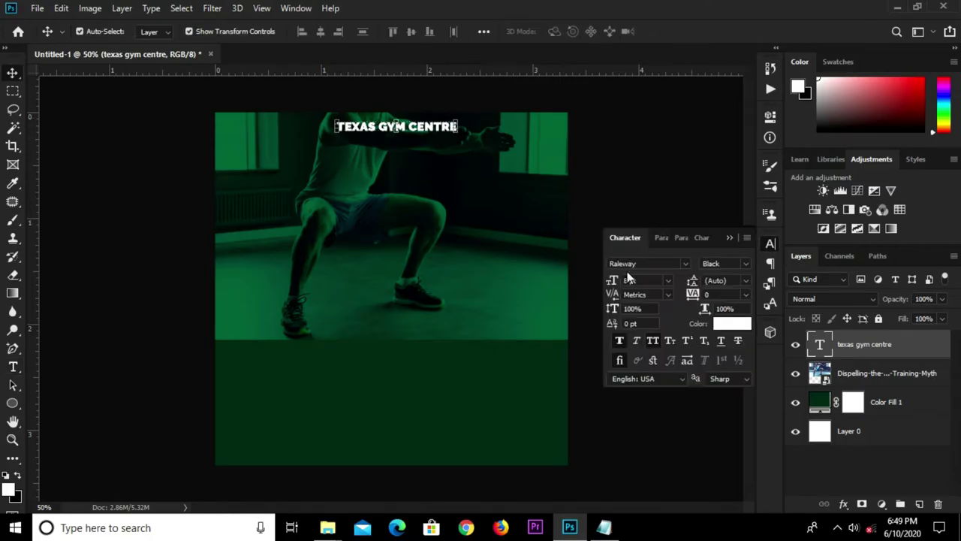
{"action": "left_click", "coordinate": [637, 280]}
{"action": "key", "text": "Return"}
{"action": "left_click", "coordinate": [729, 238]}
{"action": "left_click", "coordinate": [637, 220]}
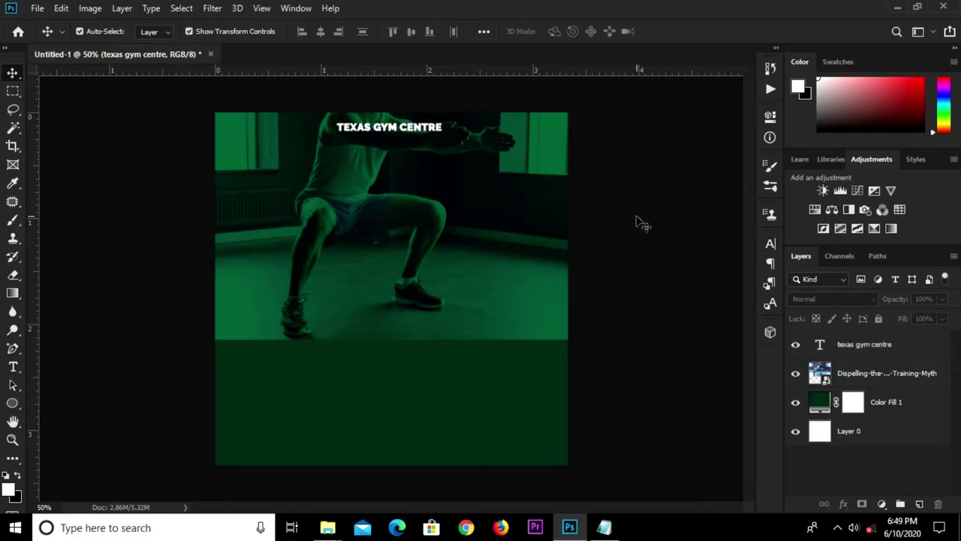
Centre the TEXAS GYM CENTRE title horizontally on the canvas and nudge it down slightly
{"action": "key", "text": "ctrl+a"}
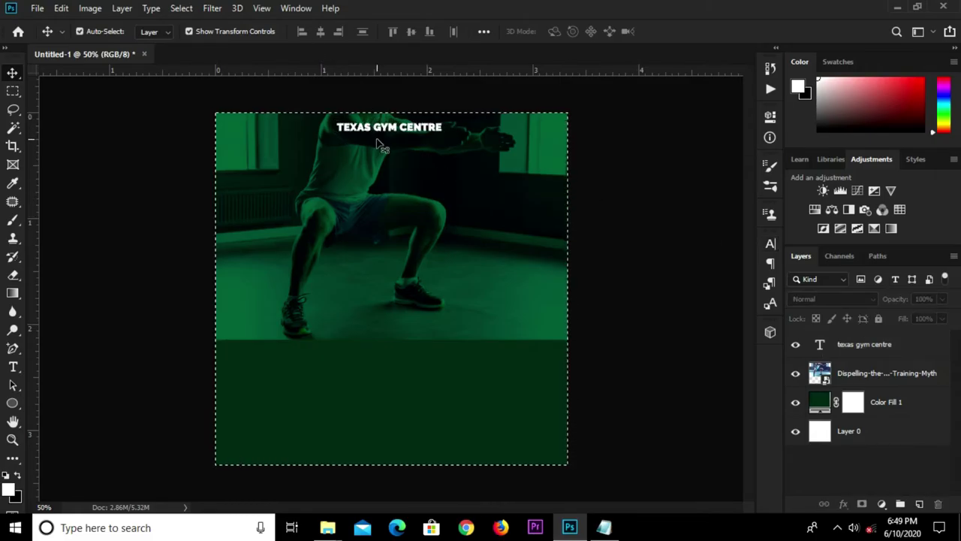
{"action": "key", "text": "ctrl+d"}
{"action": "left_click_drag", "start_coordinate": [382, 136], "coordinate": [383, 137]}
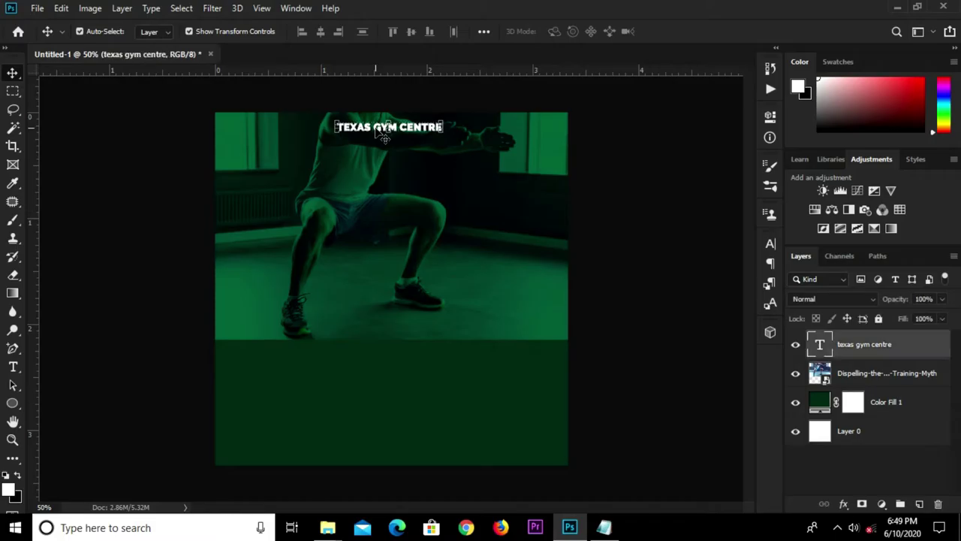
{"action": "key", "text": "ctrl+a"}
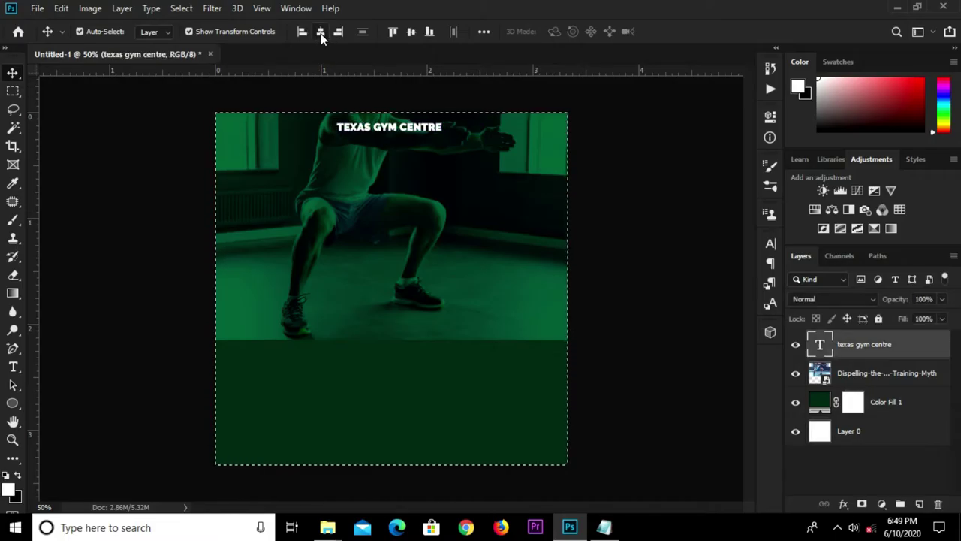
{"action": "left_click", "coordinate": [321, 32]}
{"action": "key", "text": "ctrl+d"}
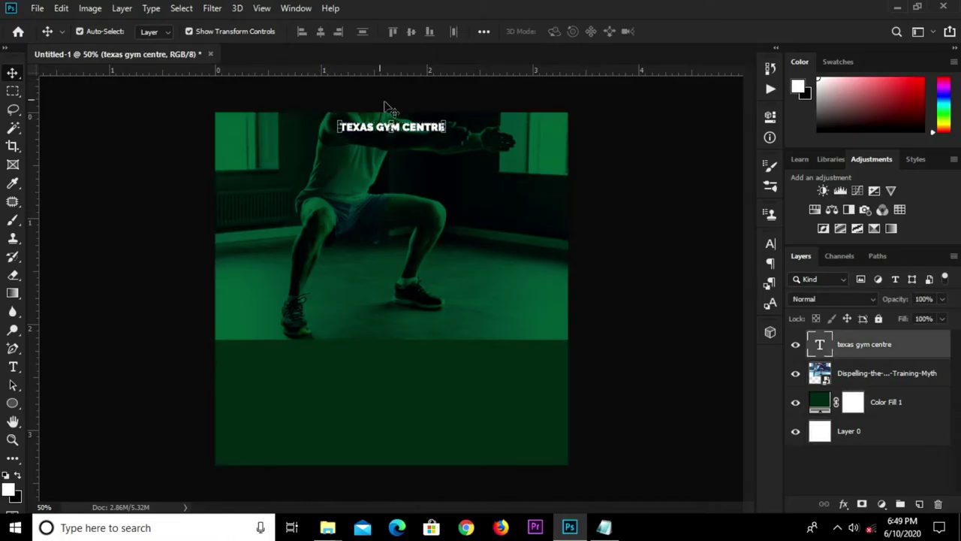
{"action": "key", "text": "Down"}
{"action": "key", "text": "Down"}
{"action": "key", "text": "Down"}
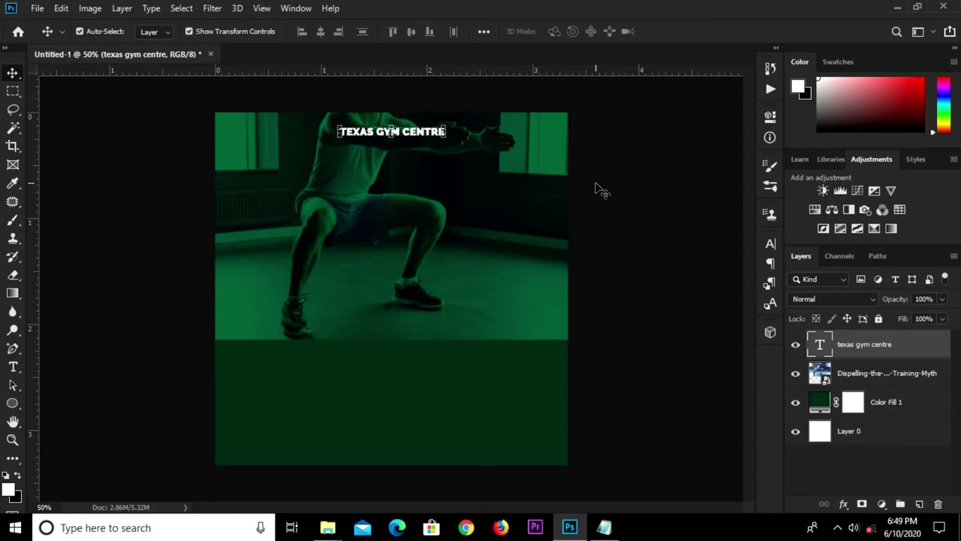
{"action": "left_click", "coordinate": [603, 196]}
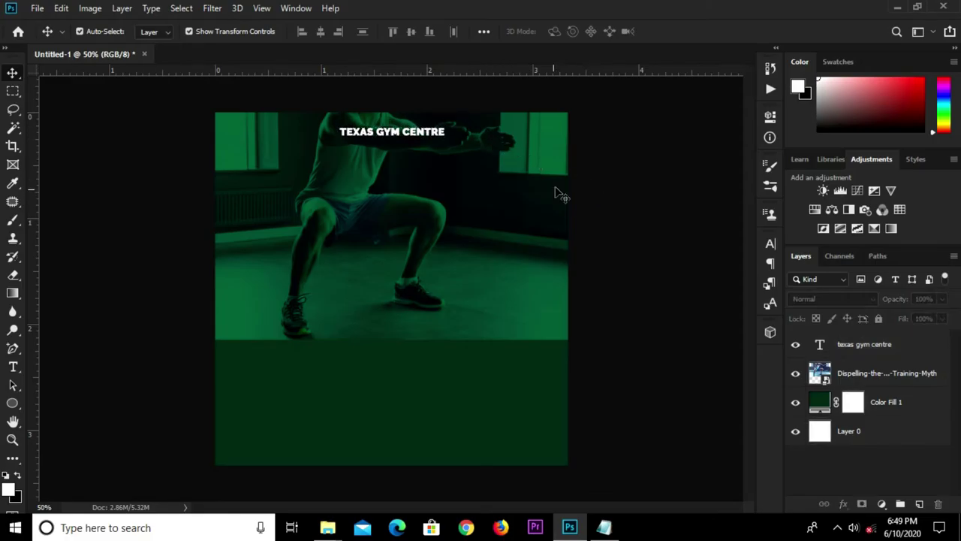
{"action": "left_click", "coordinate": [12, 402]}
Draw a white rectangle across the photo's bottom edge and move it up slightly
{"action": "left_click", "coordinate": [75, 404]}
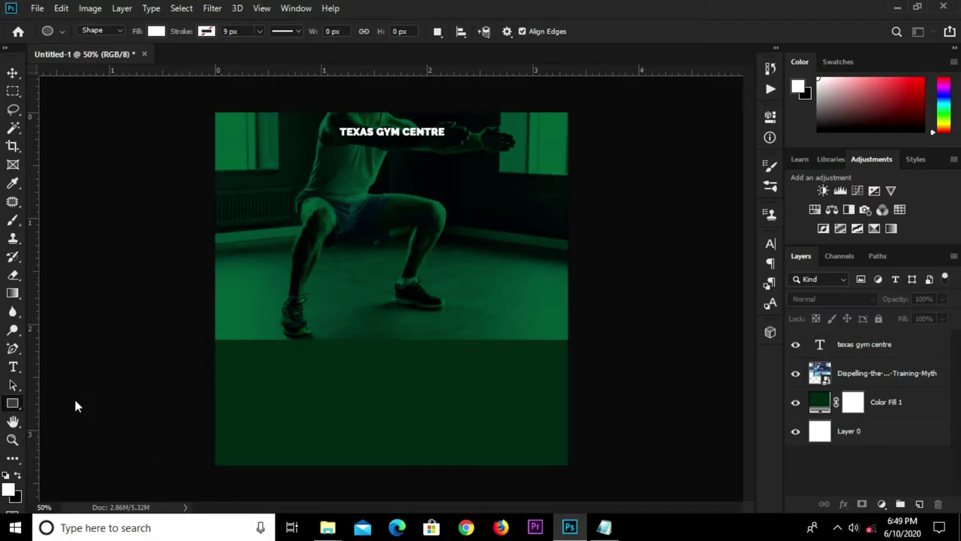
{"action": "left_click_drag", "start_coordinate": [189, 285], "coordinate": [597, 374]}
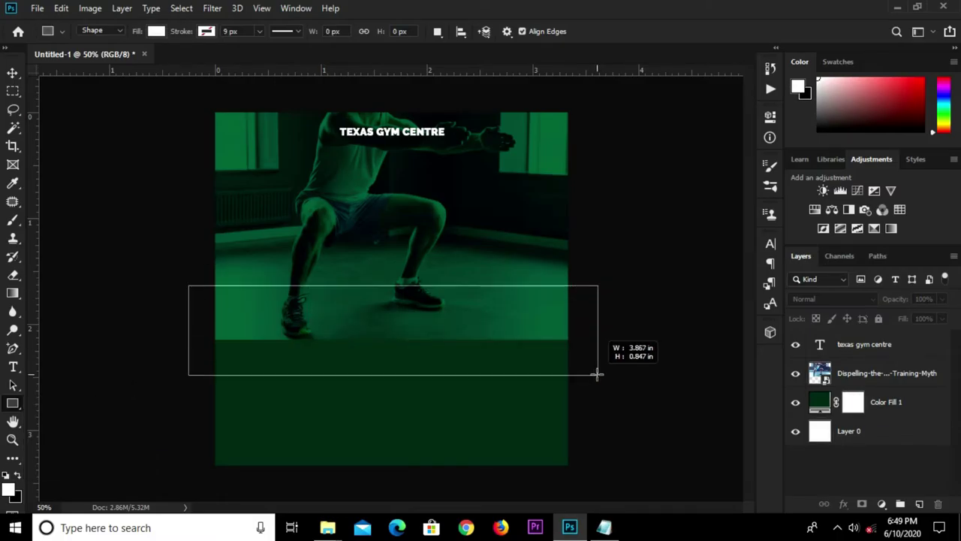
{"action": "left_click_drag", "start_coordinate": [597, 373], "coordinate": [597, 374]}
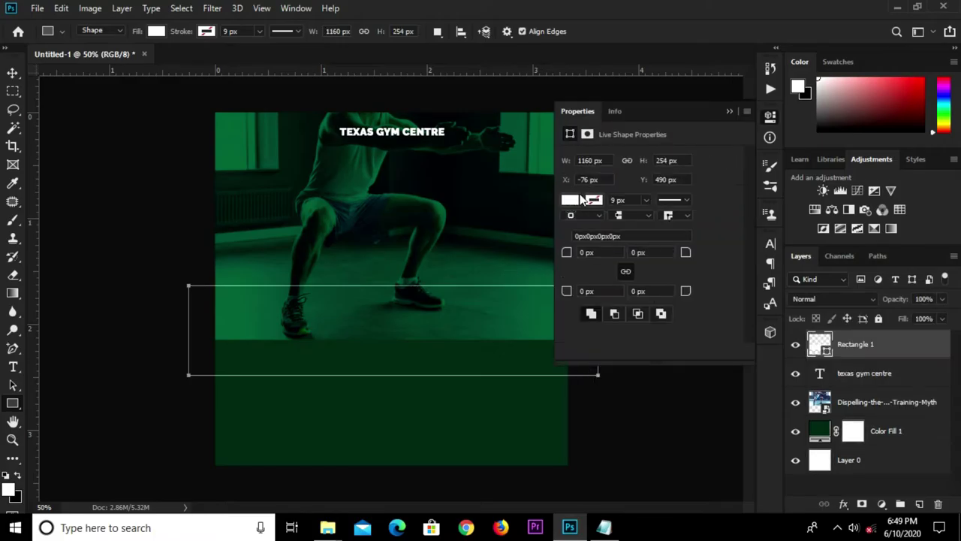
{"action": "left_click", "coordinate": [729, 115]}
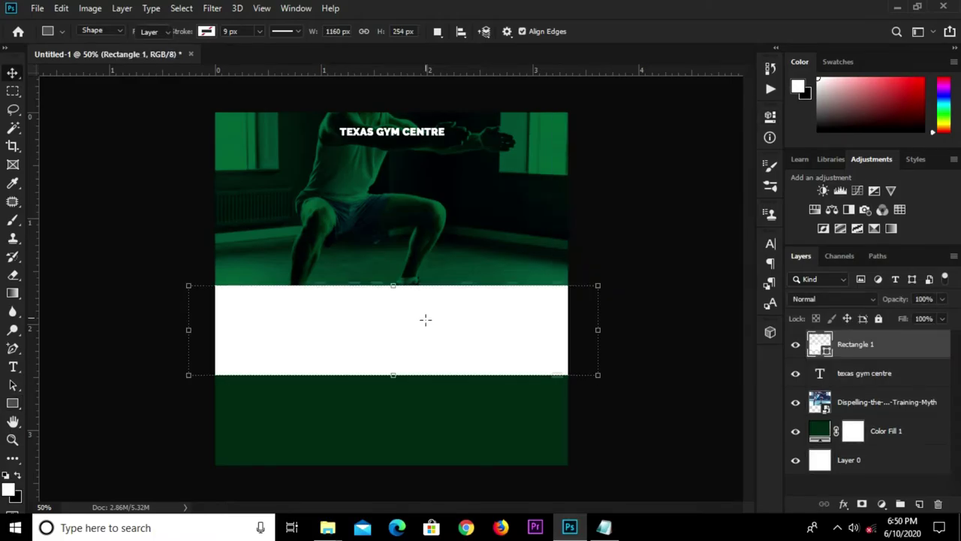
{"action": "key", "text": "v"}
{"action": "left_click_drag", "start_coordinate": [404, 326], "coordinate": [398, 310]}
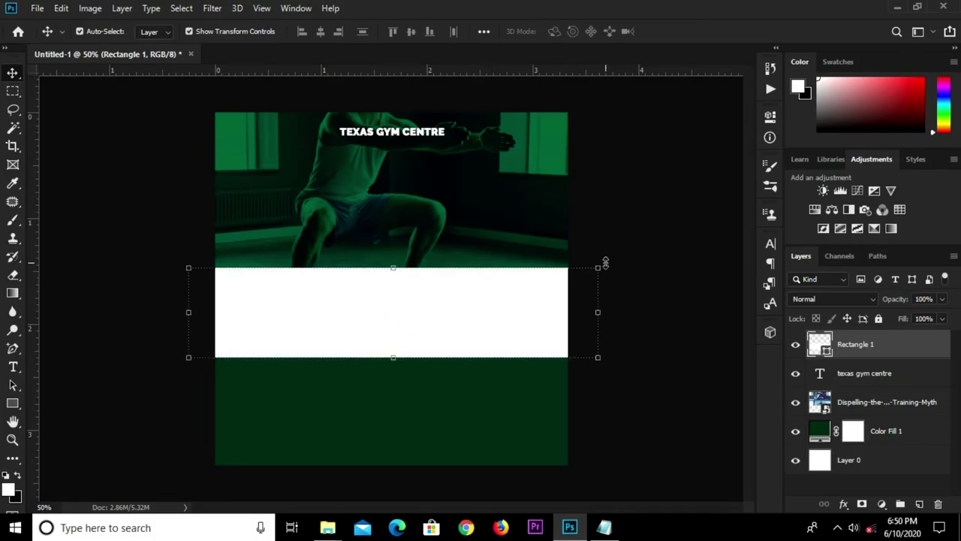
Stretch the rectangle past both canvas edges and tilt it upward to the right
{"action": "left_click_drag", "start_coordinate": [597, 310], "coordinate": [648, 311]}
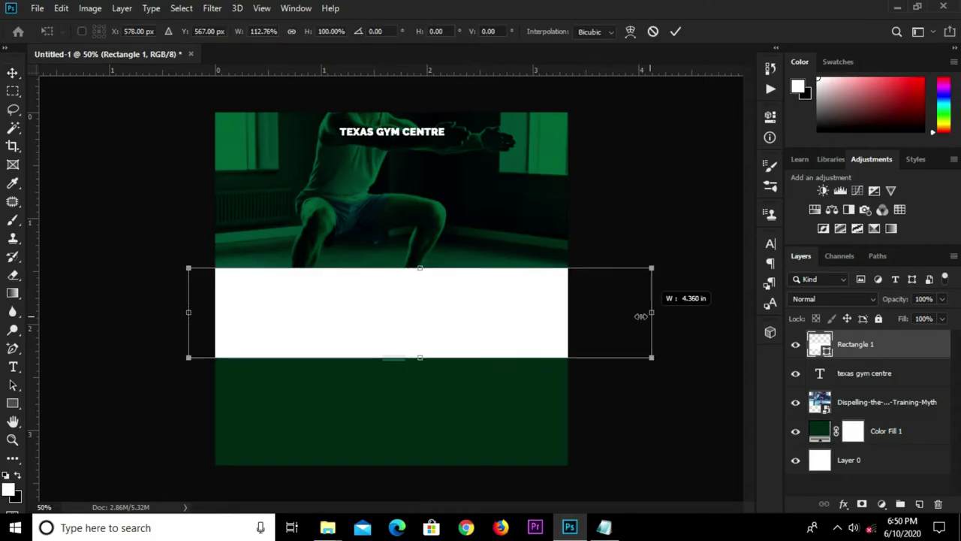
{"action": "left_click_drag", "start_coordinate": [188, 315], "coordinate": [154, 313]}
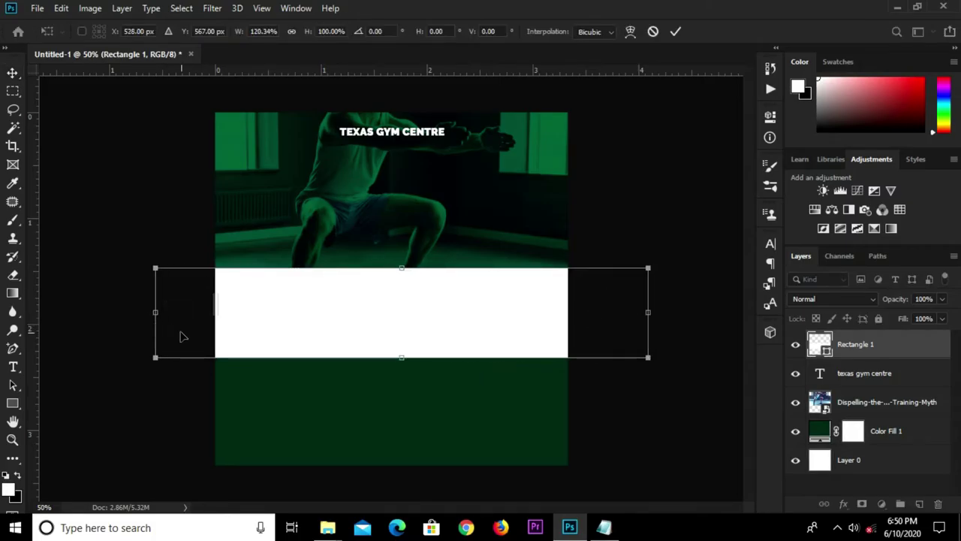
{"action": "key", "text": "Return"}
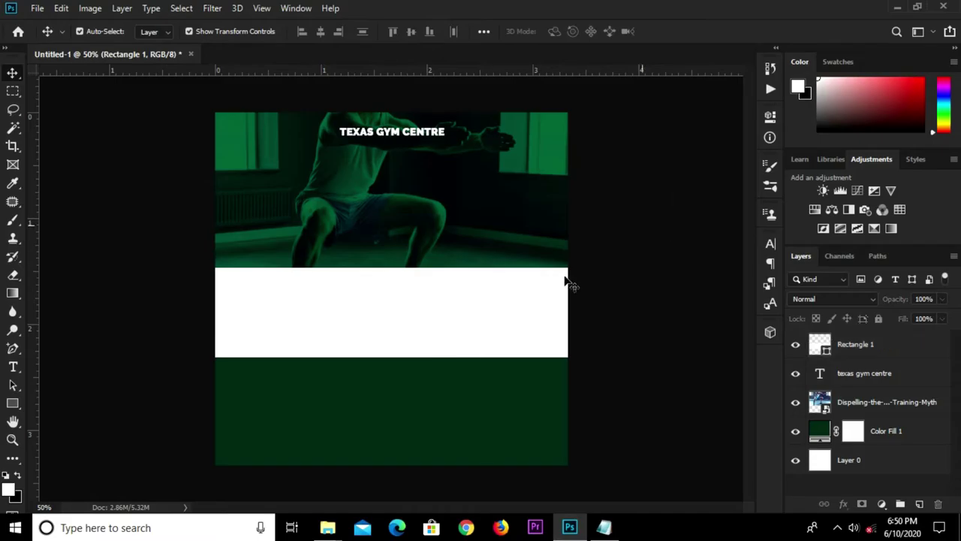
{"action": "left_click_drag", "start_coordinate": [661, 261], "coordinate": [650, 217]}
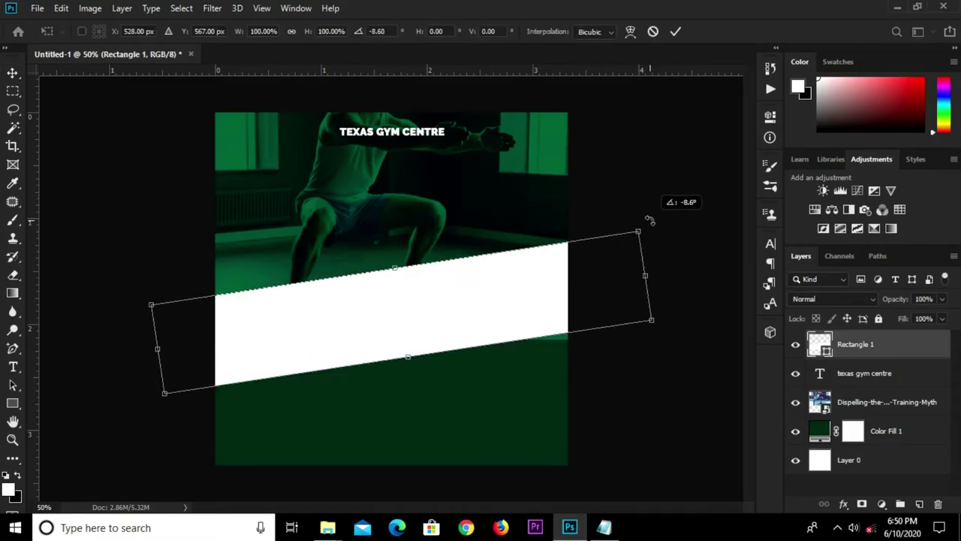
{"action": "left_click", "coordinate": [676, 31]}
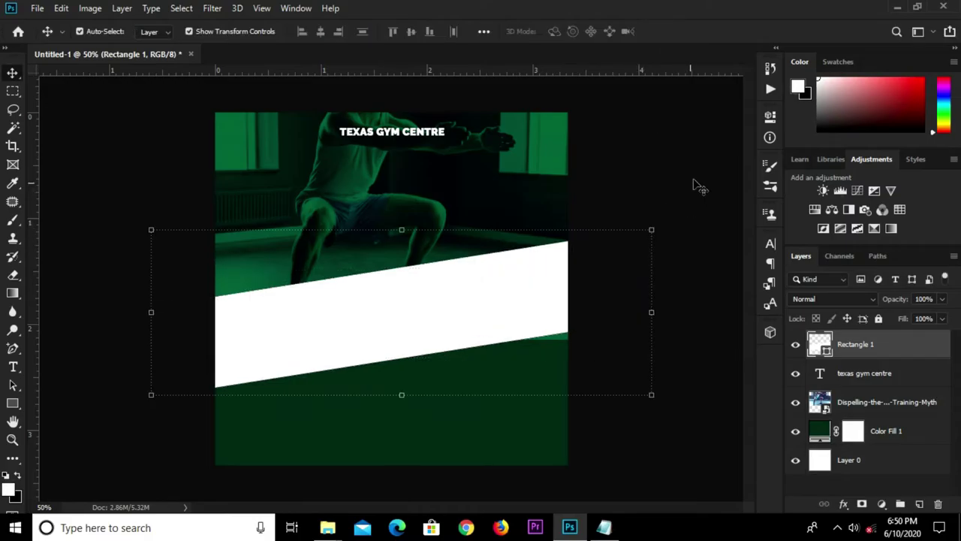
{"action": "left_click_drag", "start_coordinate": [513, 311], "coordinate": [513, 321]}
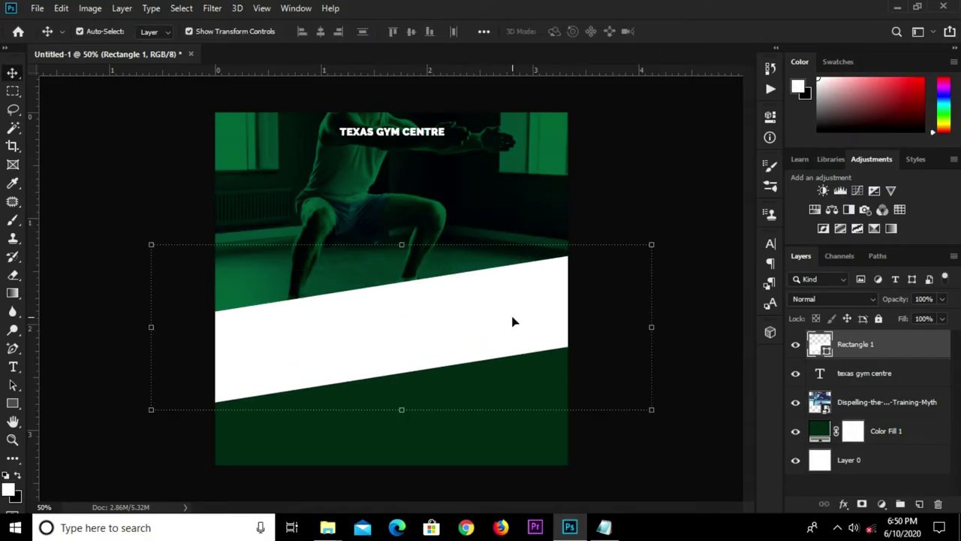
{"action": "mouse_move", "coordinate": [591, 242]}
{"action": "left_mouse_down"}
{"action": "mouse_move", "coordinate": [659, 226]}
{"action": "mouse_move", "coordinate": [669, 238]}
{"action": "left_mouse_up"}
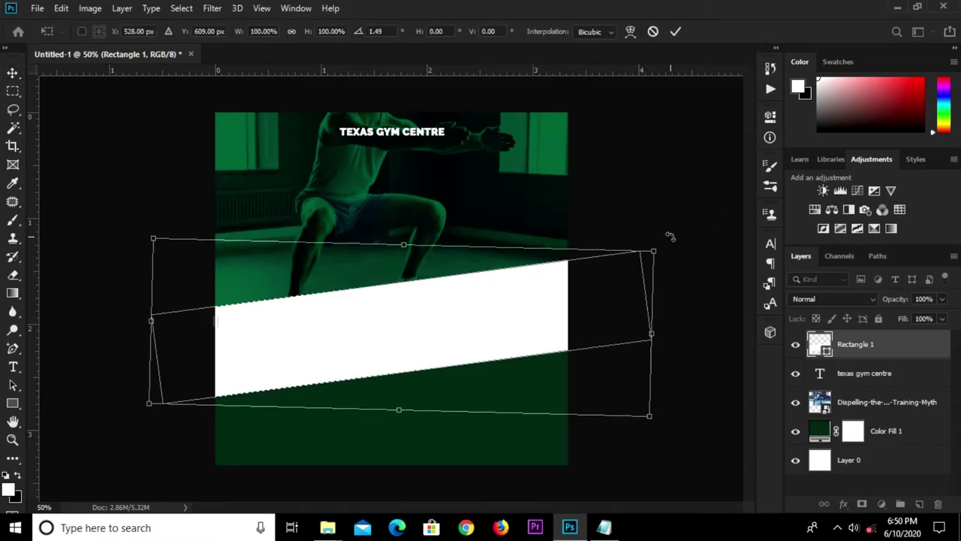
{"action": "left_click", "coordinate": [677, 31]}
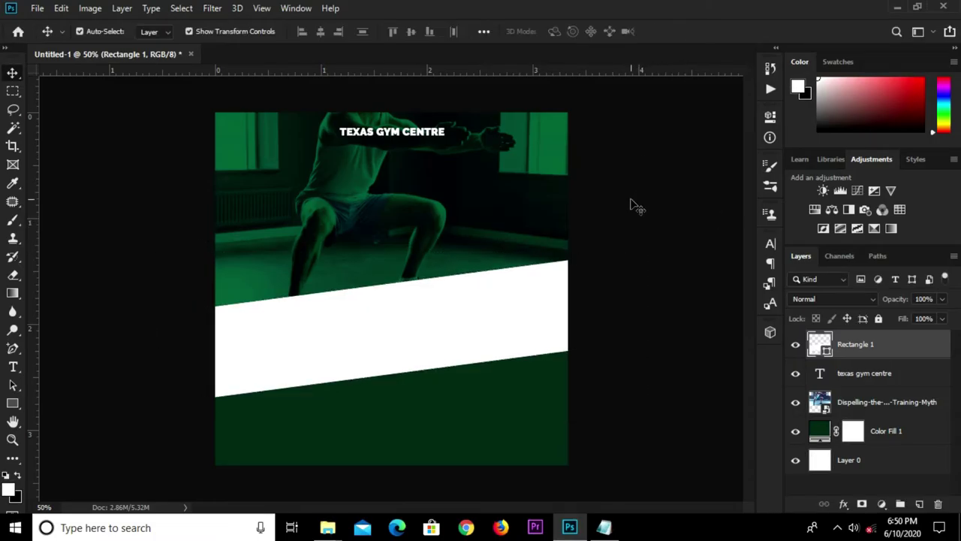
{"action": "right_click", "coordinate": [12, 404]}
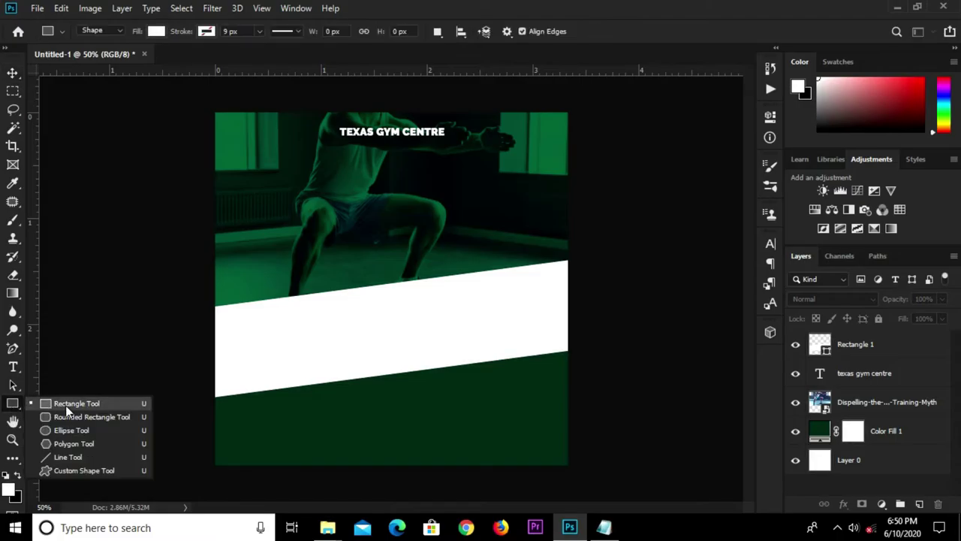
Draw a rounded rectangle on the white band with 46 px corner radii
{"action": "left_click", "coordinate": [68, 427]}
{"action": "left_click_drag", "start_coordinate": [344, 345], "coordinate": [498, 375]}
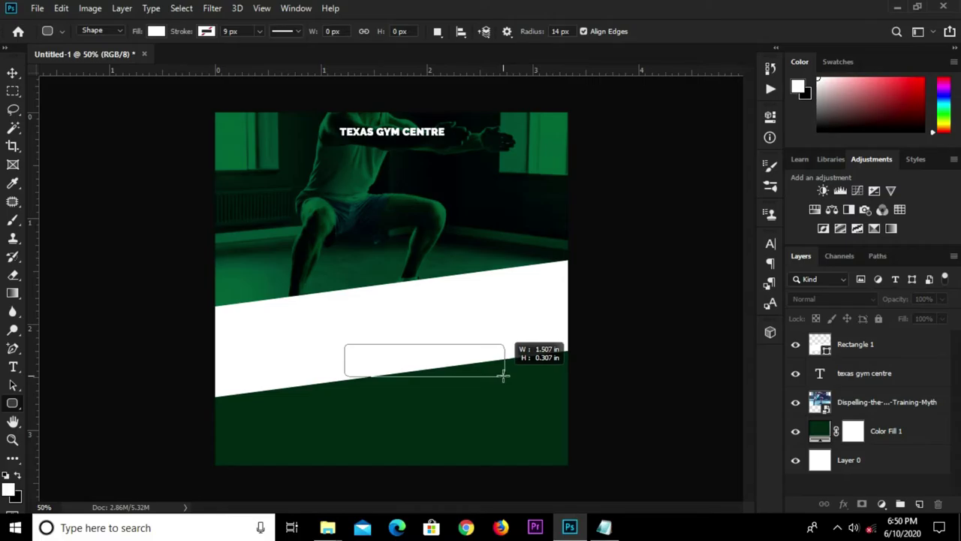
{"action": "left_click_drag", "start_coordinate": [498, 376], "coordinate": [505, 376]}
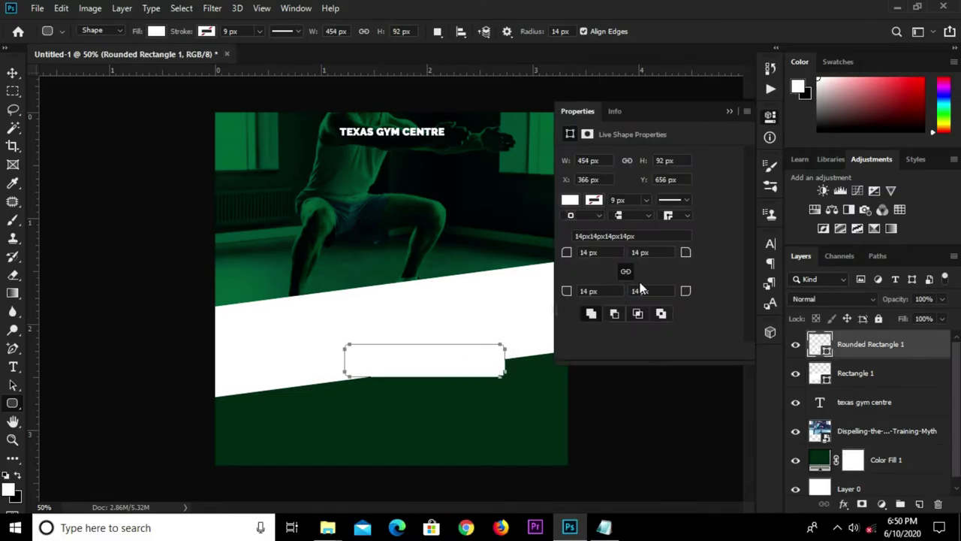
{"action": "left_click_drag", "start_coordinate": [689, 256], "coordinate": [716, 255]}
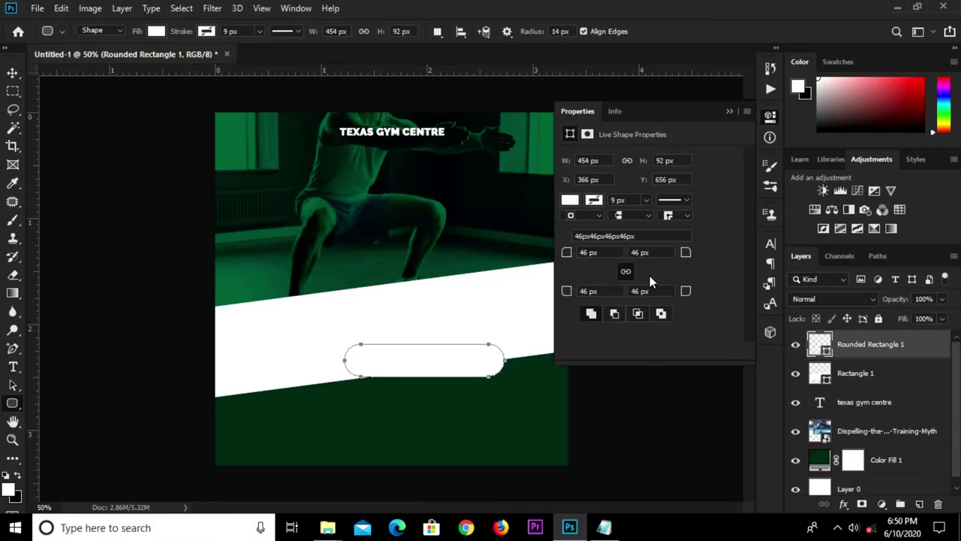
{"action": "left_click", "coordinate": [729, 113]}
{"action": "key", "text": "v"}
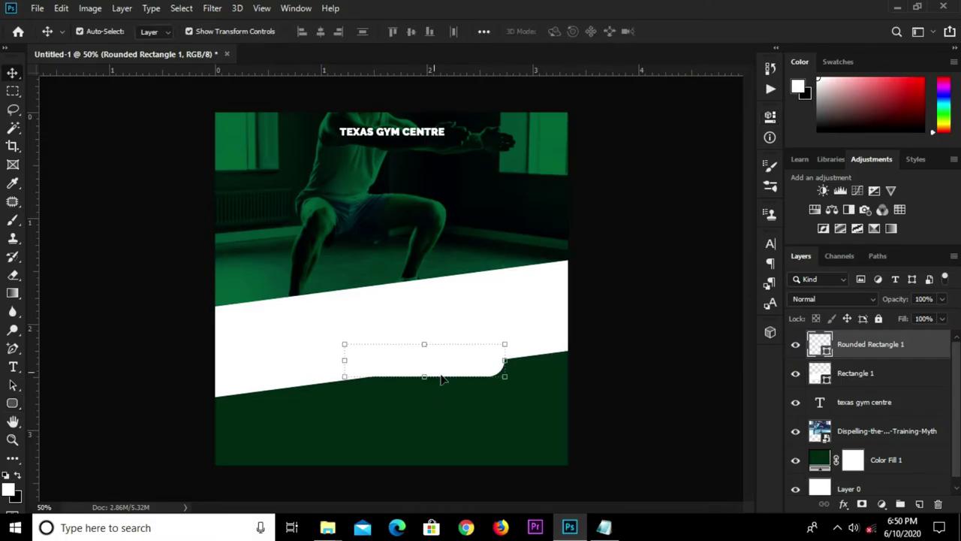
Enlarge the pill shape to about 118% with Free Transform
{"action": "key", "text": "ctrl+t"}
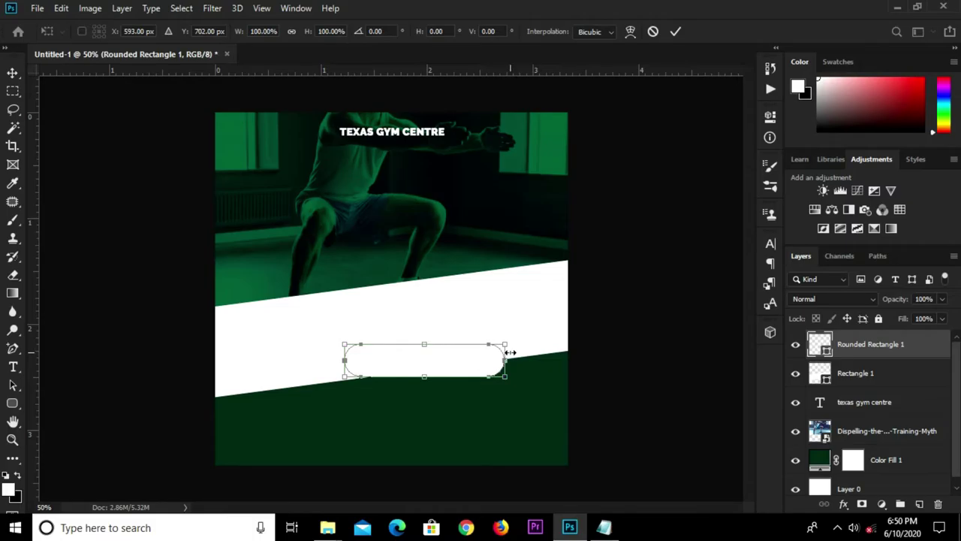
{"action": "left_click_drag", "start_coordinate": [505, 344], "coordinate": [523, 336]}
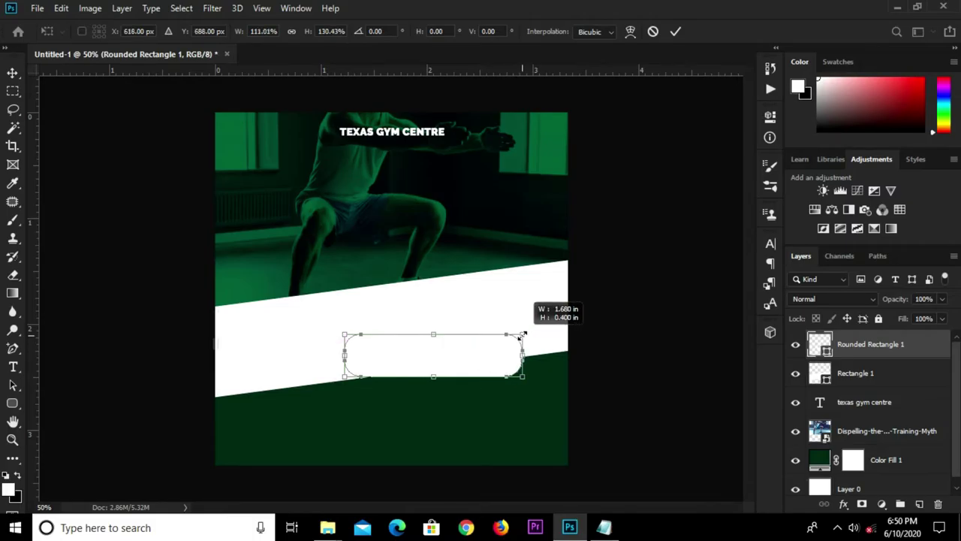
{"action": "left_click_drag", "start_coordinate": [523, 335], "coordinate": [533, 339]}
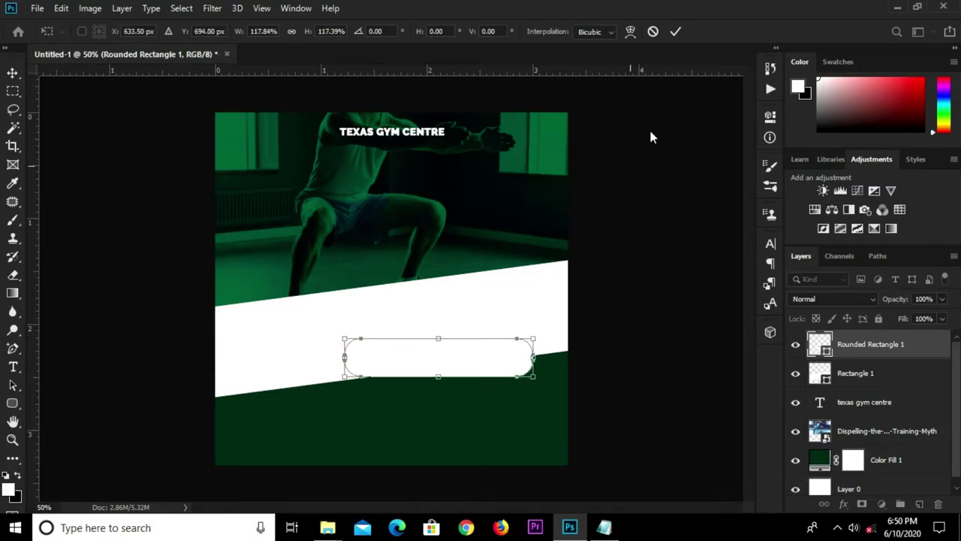
{"action": "left_click", "coordinate": [681, 32]}
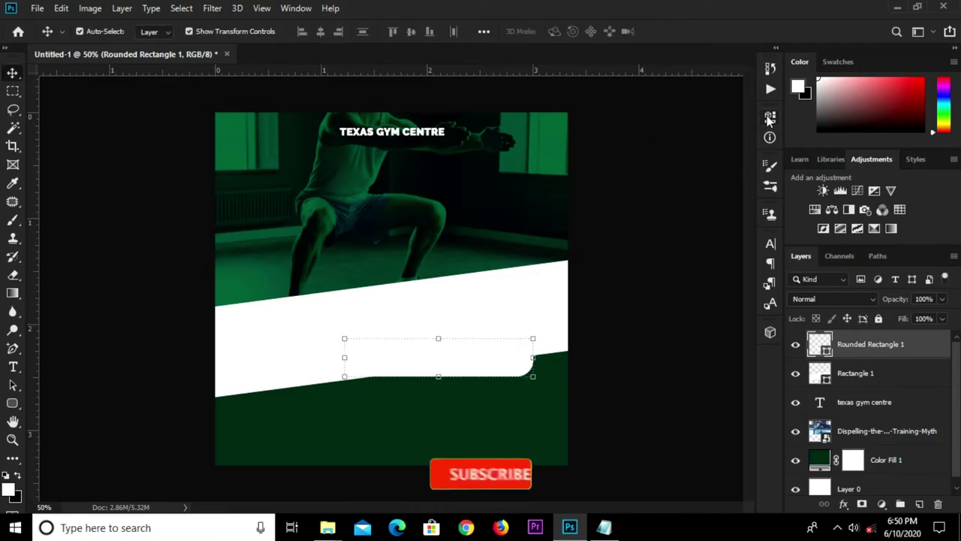
Fill the rounded rectangle with dark green
{"action": "left_click", "coordinate": [669, 215]}
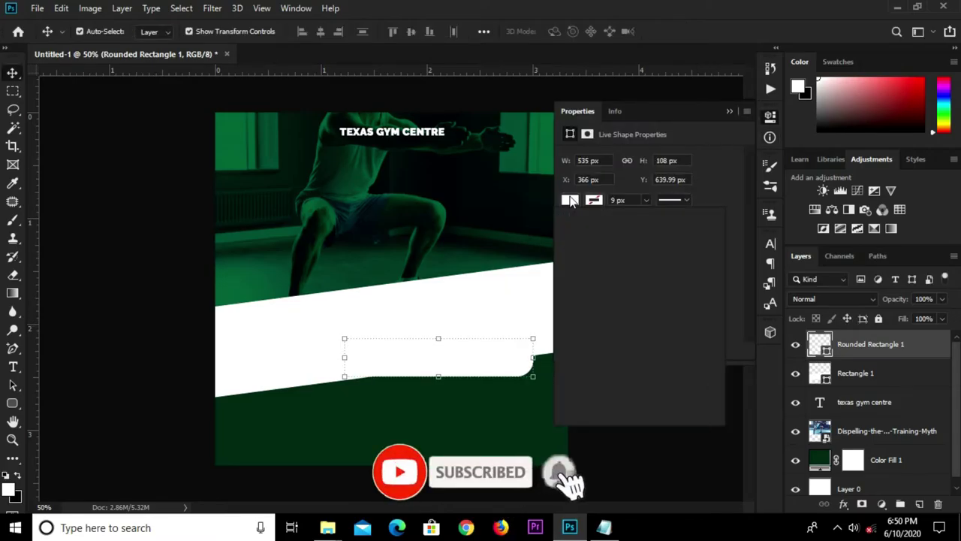
{"action": "left_click", "coordinate": [705, 227]}
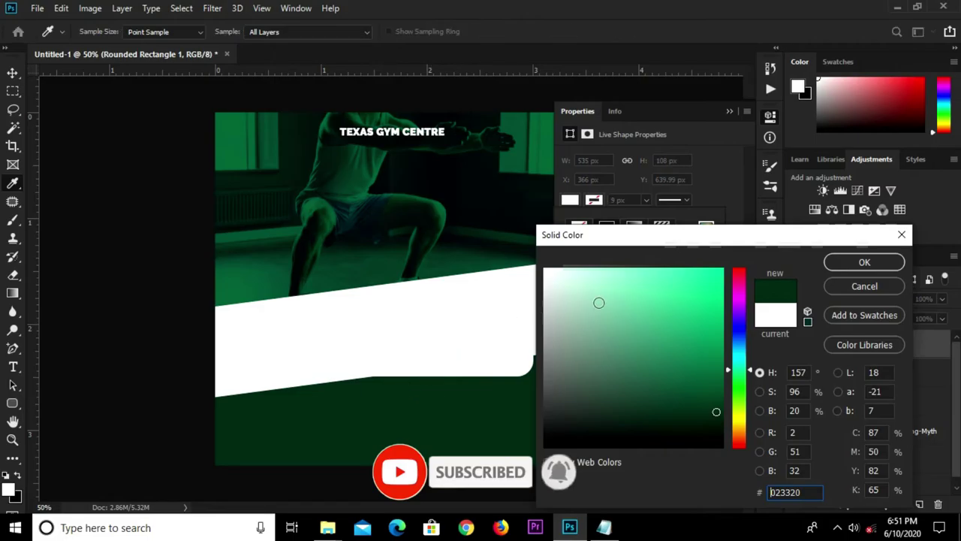
{"action": "left_click", "coordinate": [838, 267]}
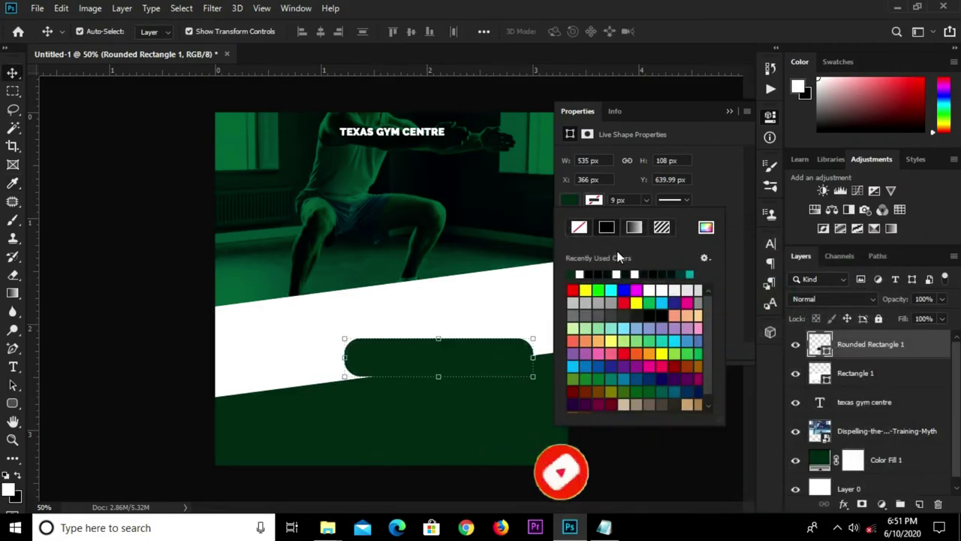
Give the pill a 9 px white stroke and move it up onto the photo's lower edge
{"action": "left_click", "coordinate": [682, 193]}
{"action": "left_click", "coordinate": [593, 200]}
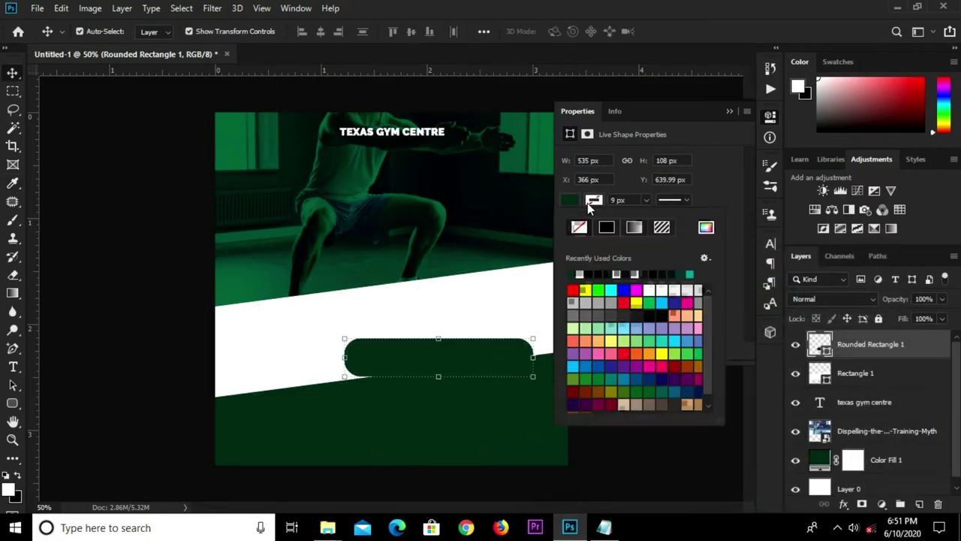
{"action": "left_click", "coordinate": [582, 272]}
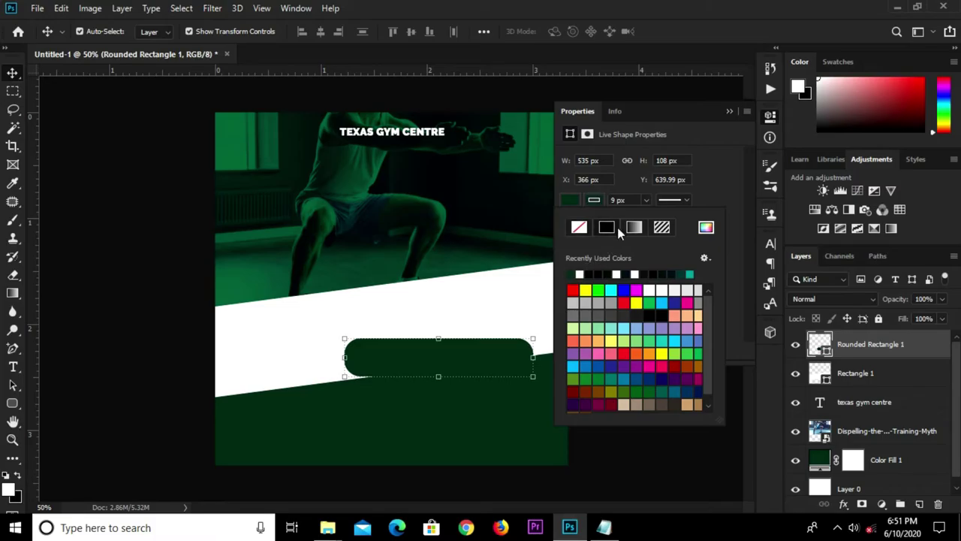
{"action": "left_click", "coordinate": [580, 274]}
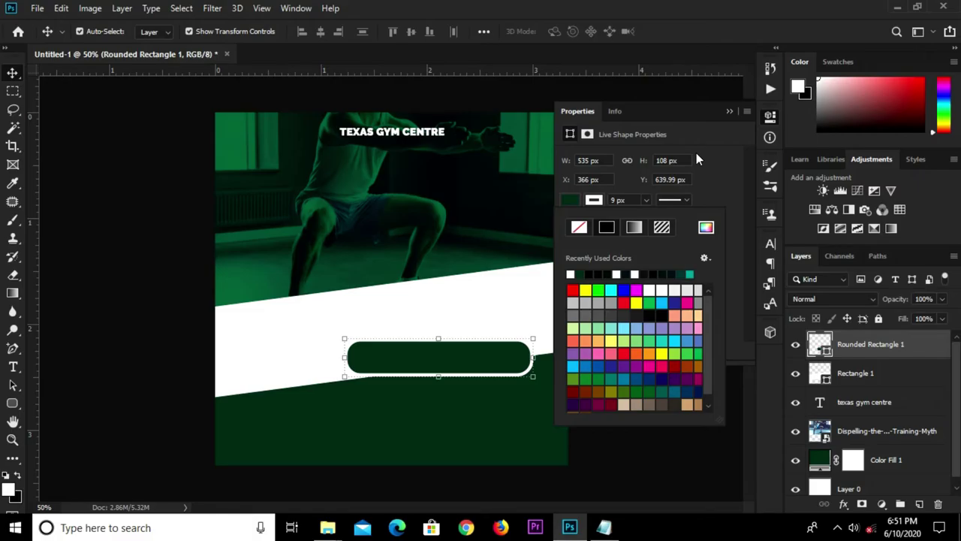
{"action": "left_click", "coordinate": [706, 155]}
{"action": "left_click", "coordinate": [729, 113]}
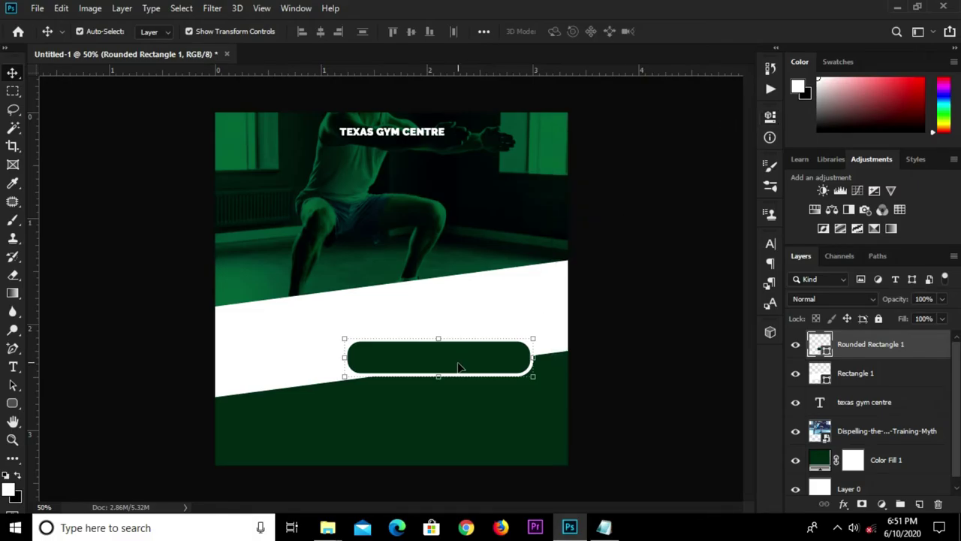
{"action": "left_click_drag", "start_coordinate": [461, 368], "coordinate": [413, 290]}
Rotate the pill about -7° to match the band's slope and adjust its position
{"action": "key", "text": "ctrl+plus"}
{"action": "scroll", "coordinate": [445, 286], "scroll_direction": "up", "scroll_amount": 2}
{"action": "key", "text": "ctrl+t"}
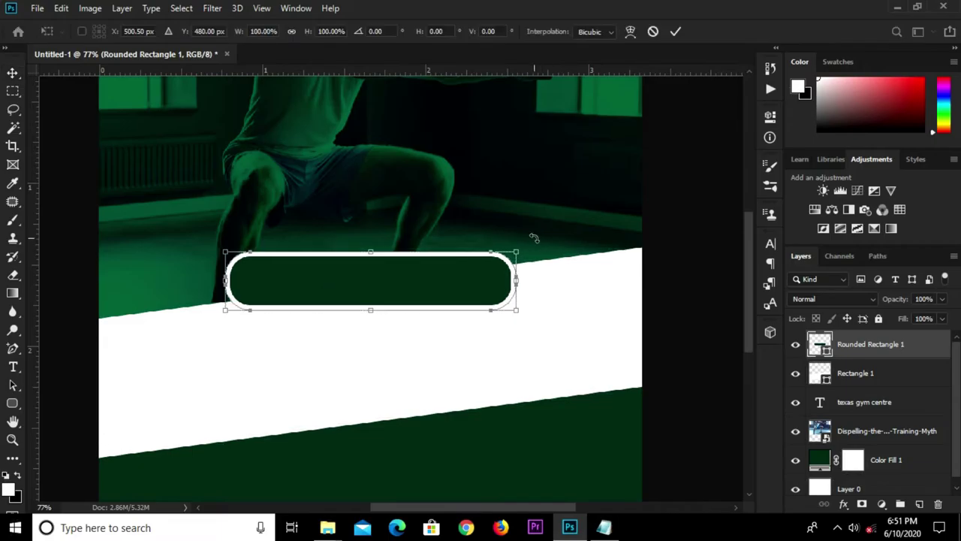
{"action": "left_click_drag", "start_coordinate": [528, 231], "coordinate": [516, 209]}
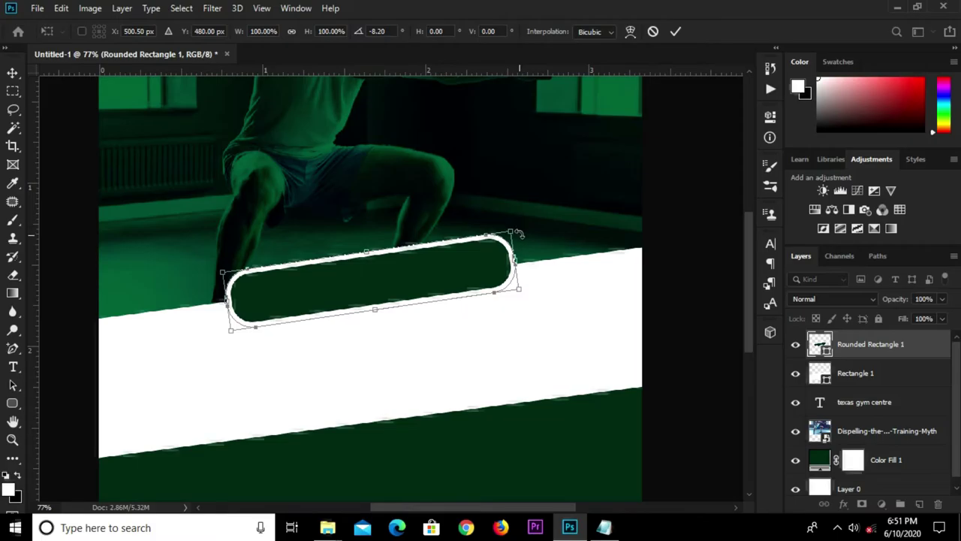
{"action": "key", "text": "Return"}
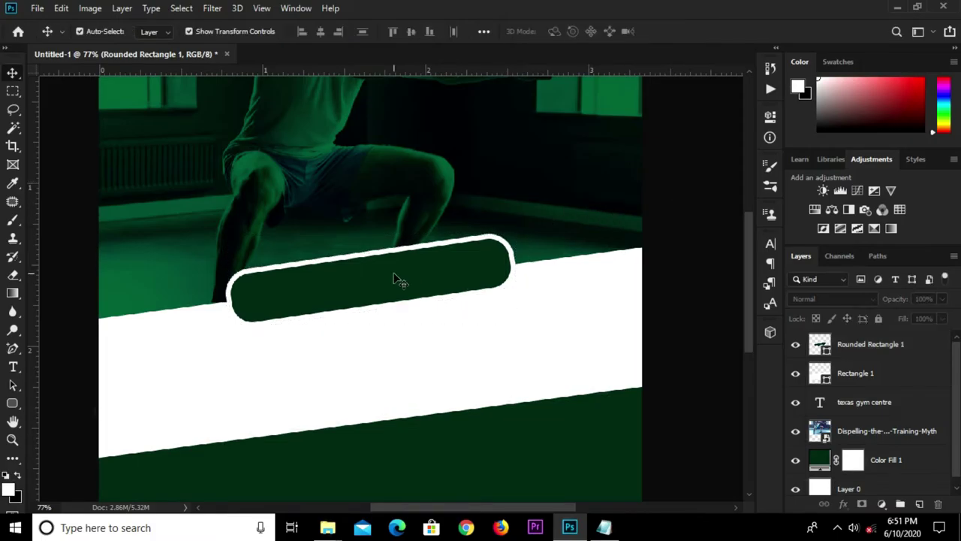
{"action": "left_click_drag", "start_coordinate": [435, 274], "coordinate": [425, 275]}
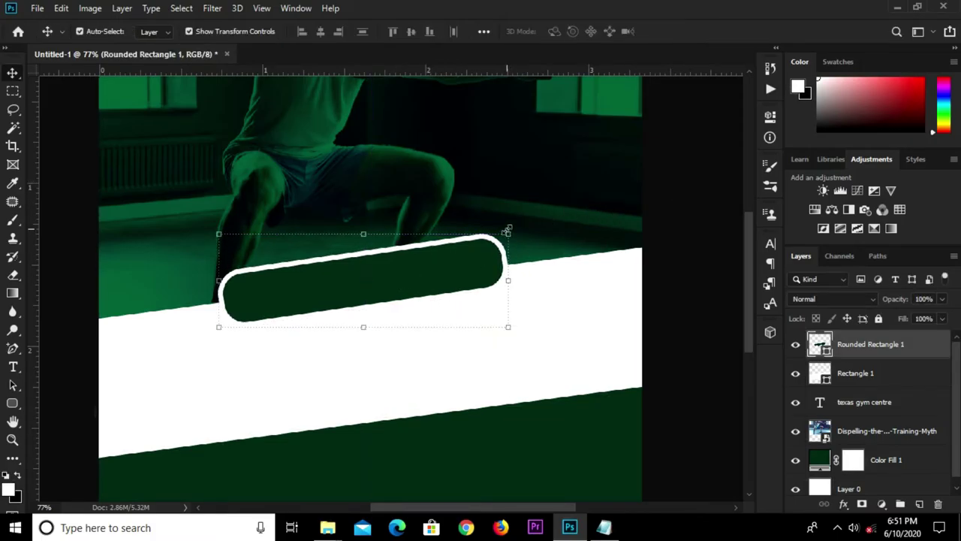
{"action": "left_click_drag", "start_coordinate": [510, 222], "coordinate": [525, 206]}
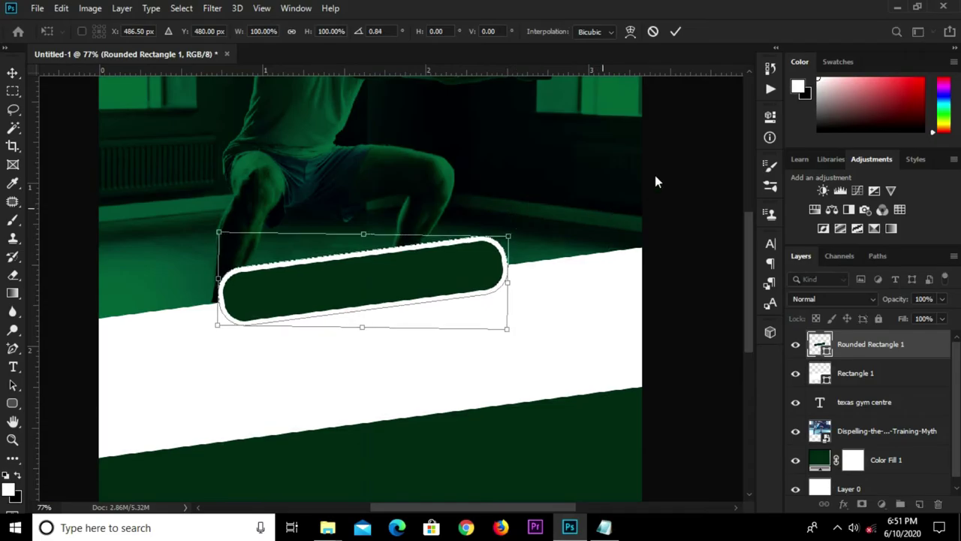
{"action": "key", "text": "Return"}
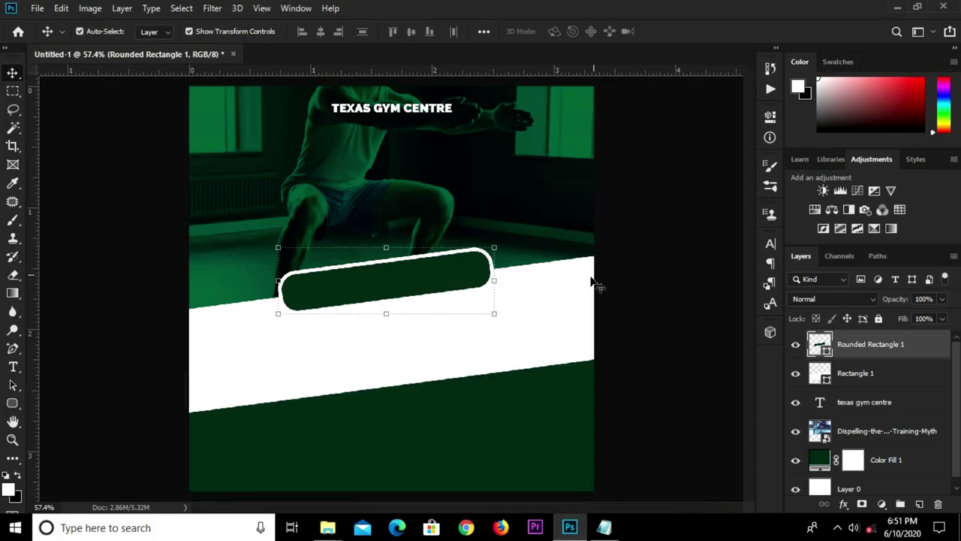
Zoom out, enable auto-select layers, and reselect the green pill
{"action": "key", "text": "ctrl+minus"}
{"action": "left_click", "coordinate": [628, 272], "text": "ctrl"}
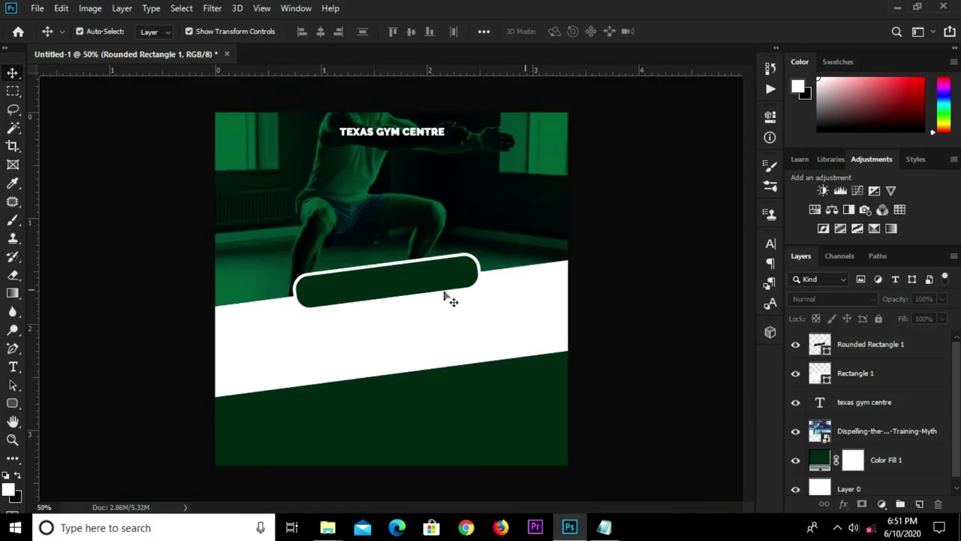
{"action": "left_click", "coordinate": [349, 296], "text": "ctrl"}
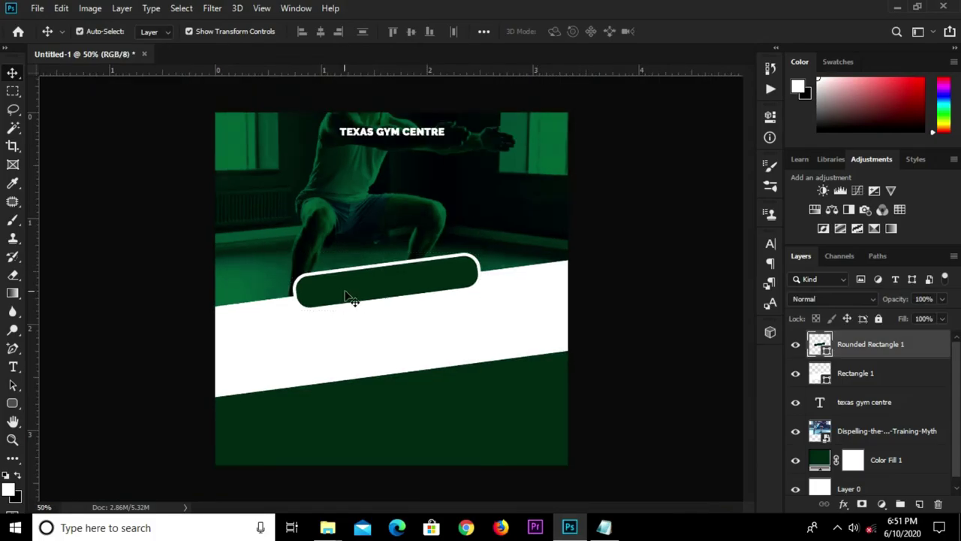
{"action": "left_click", "coordinate": [844, 504]}
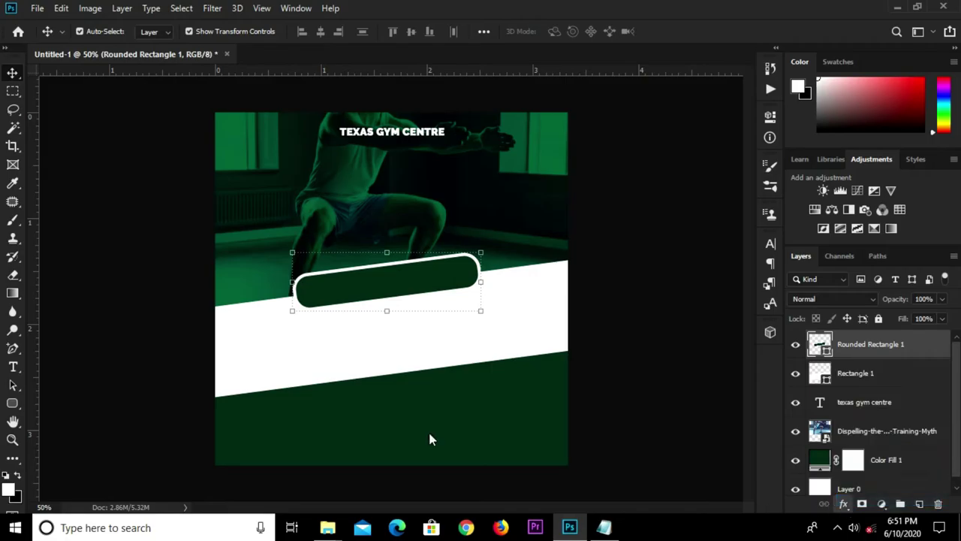
Apply a Drop Shadow to the pill with distance 2, spread 15 and size 2
{"action": "mouse_move", "coordinate": [295, 168]}
{"action": "left_mouse_down"}
{"action": "mouse_move", "coordinate": [403, 180]}
{"action": "mouse_move", "coordinate": [605, 156]}
{"action": "left_mouse_up"}
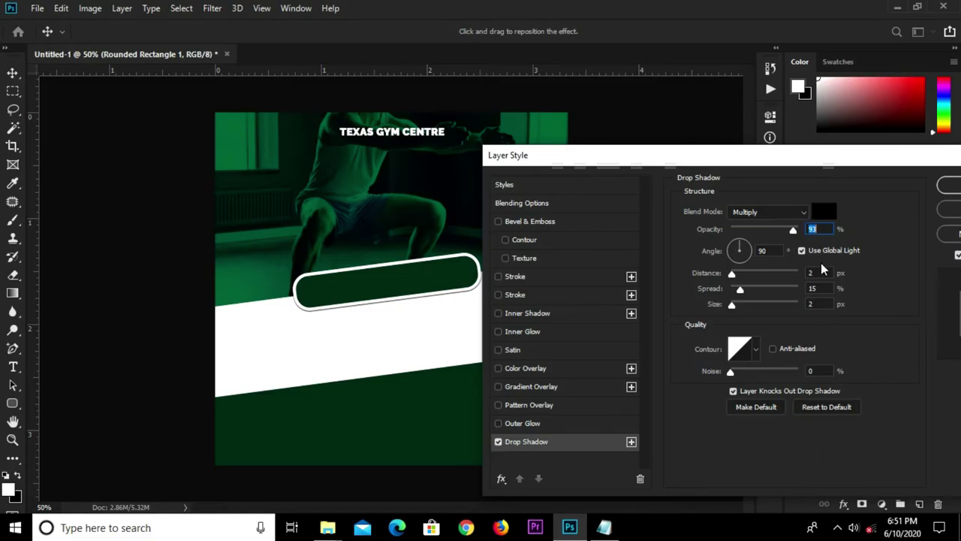
{"action": "key", "text": "Tab"}
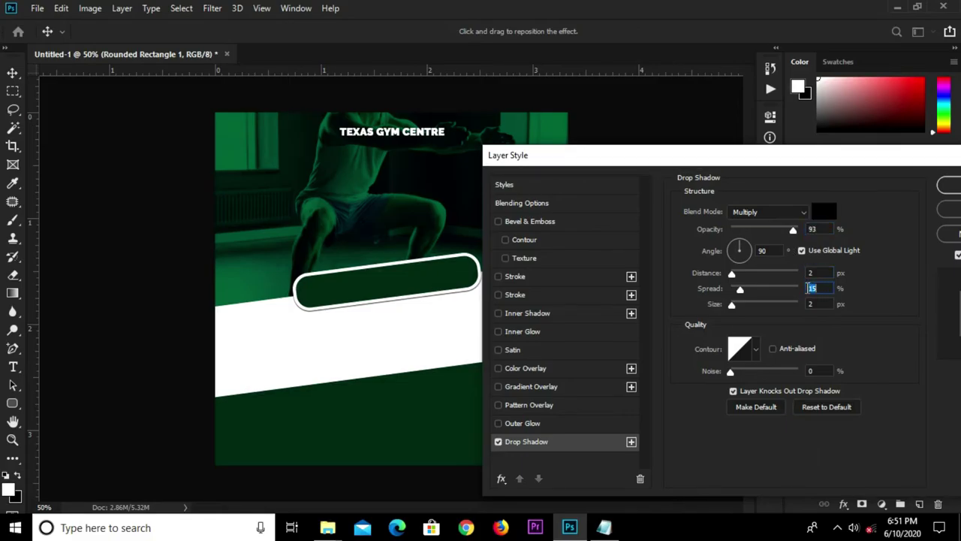
{"action": "key", "text": "Tab"}
{"action": "left_click_drag", "start_coordinate": [858, 161], "coordinate": [671, 169]}
{"action": "left_click", "coordinate": [709, 183]}
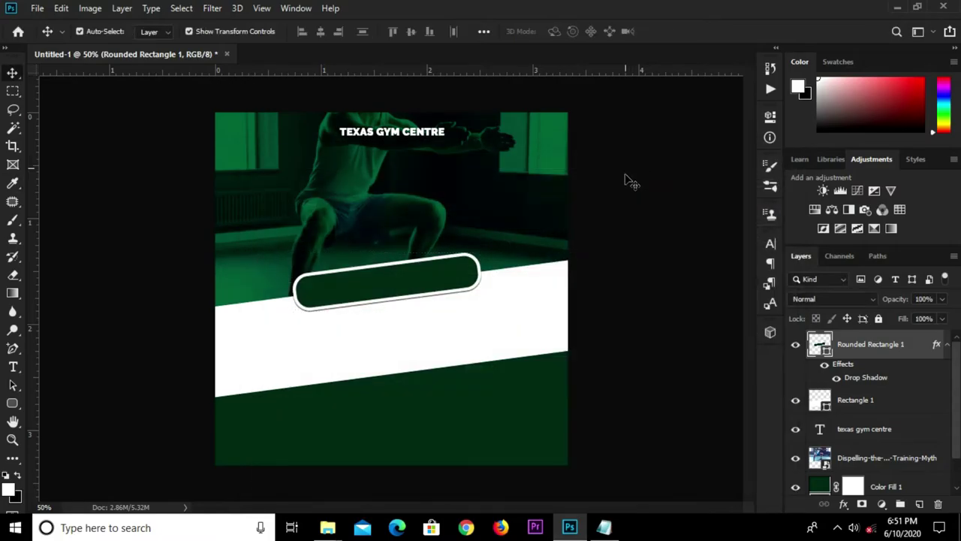
{"action": "mouse_move", "coordinate": [604, 528]}
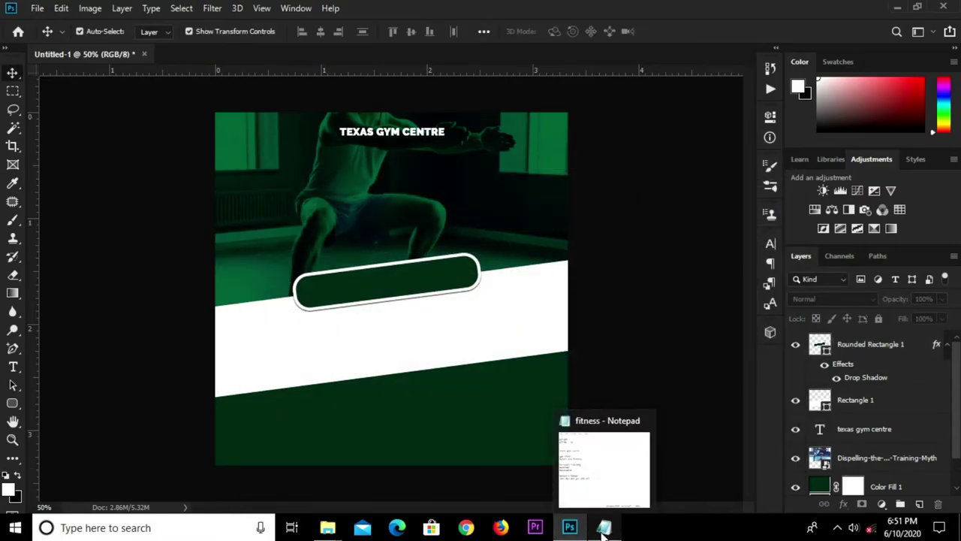
Copy the words 'gym class' from the fitness notes
{"action": "left_click", "coordinate": [603, 529]}
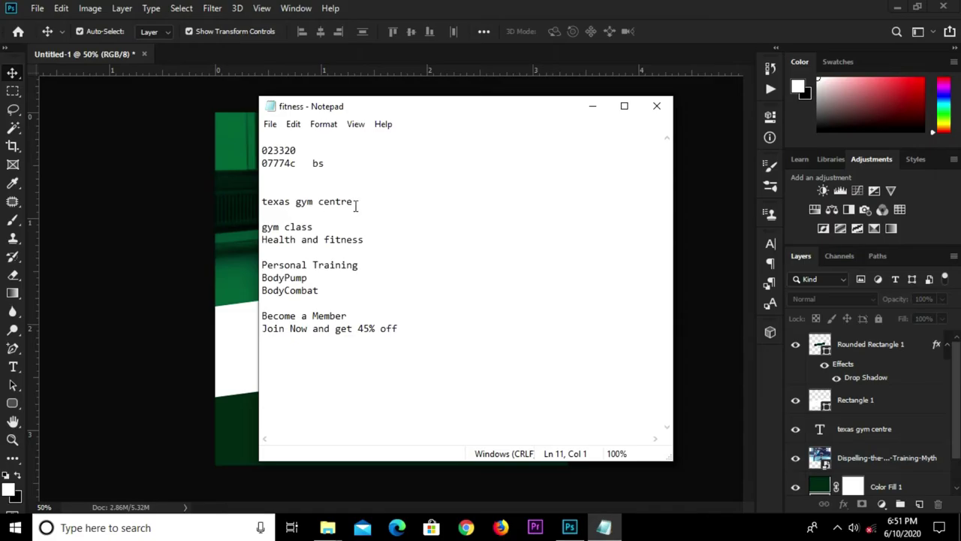
{"action": "left_click_drag", "start_coordinate": [314, 228], "coordinate": [263, 228]}
{"action": "right_click", "coordinate": [264, 230]}
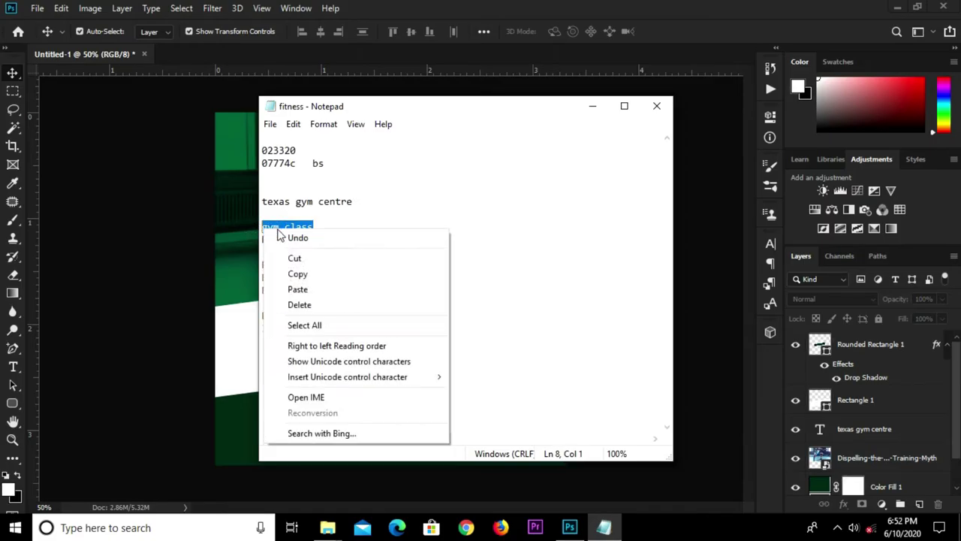
{"action": "left_click", "coordinate": [299, 279]}
{"action": "left_click", "coordinate": [143, 259]}
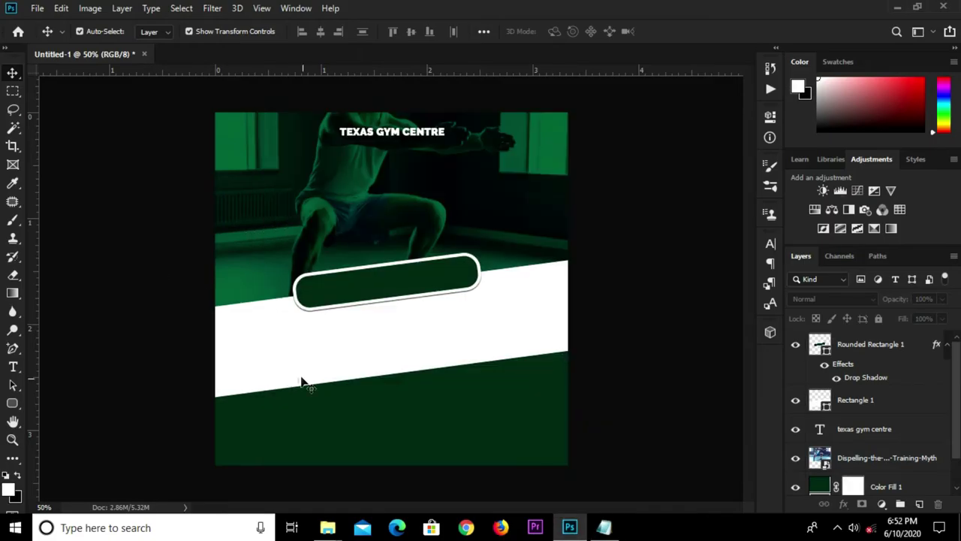
Paste 'gym class' as a new text layer on the flyer
{"action": "key", "text": "t"}
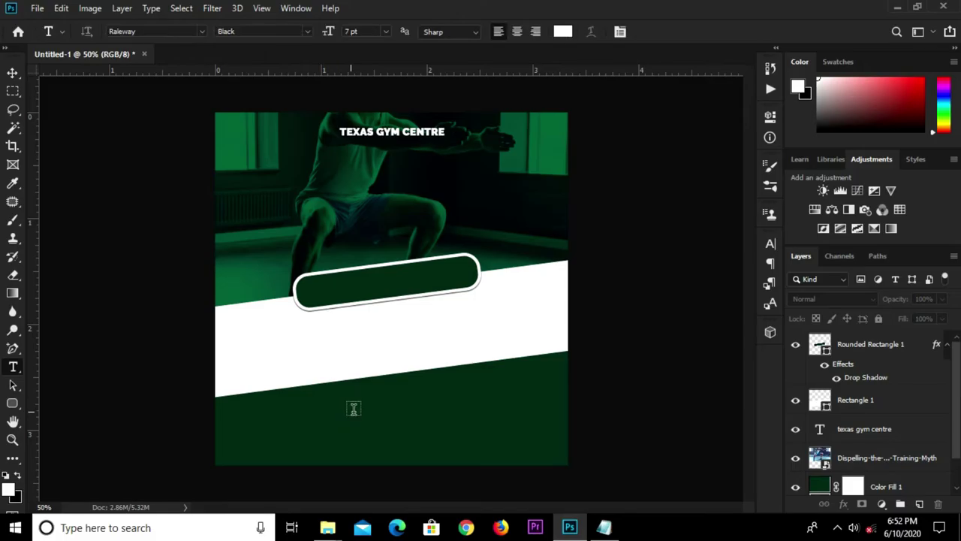
{"action": "left_click", "coordinate": [353, 409]}
{"action": "key", "text": "ctrl+v"}
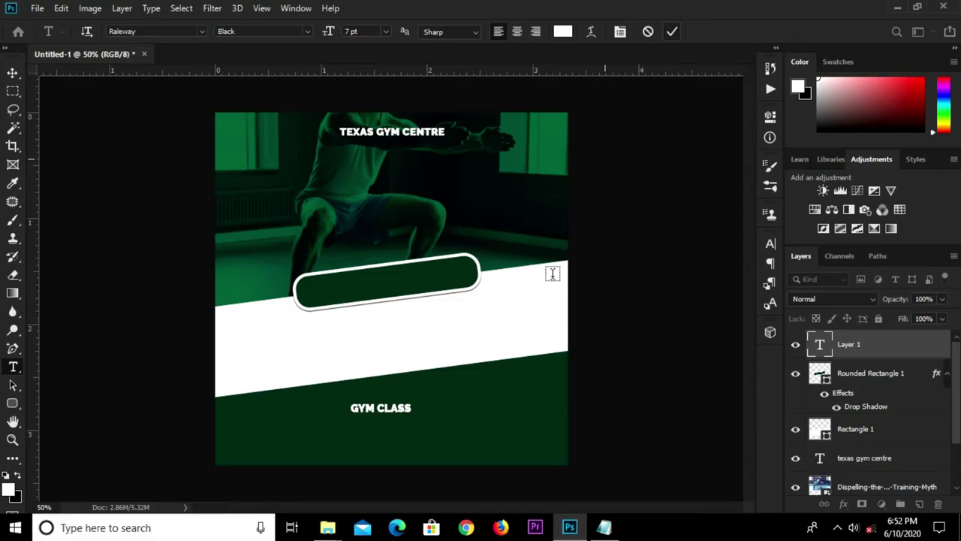
{"action": "key", "text": "ctrl+Return"}
{"action": "key", "text": "v"}
Scale GYM CLASS to about 264%, place it inside the pill, and tilt it about -7.7°
{"action": "key", "text": "ctrl+t"}
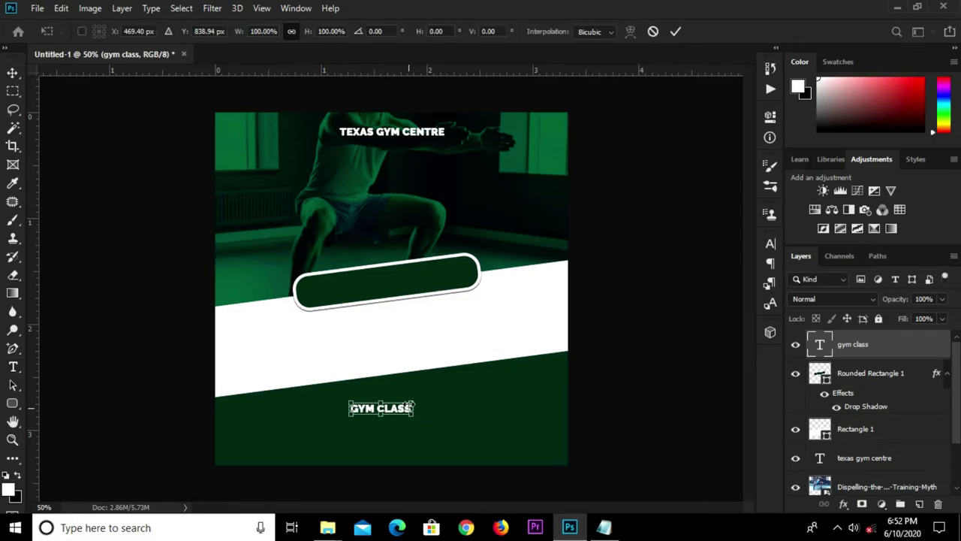
{"action": "left_click_drag", "start_coordinate": [410, 404], "coordinate": [518, 380]}
{"action": "mouse_move", "coordinate": [432, 401]}
{"action": "left_mouse_down"}
{"action": "mouse_move", "coordinate": [402, 283]}
{"action": "mouse_move", "coordinate": [391, 292]}
{"action": "left_mouse_up"}
{"action": "scroll", "coordinate": [476, 300], "scroll_direction": "up", "scroll_amount": 1}
{"action": "left_click_drag", "start_coordinate": [485, 309], "coordinate": [476, 303]}
{"action": "scroll", "coordinate": [476, 303], "scroll_direction": "up", "scroll_amount": 1}
{"action": "scroll", "coordinate": [476, 303], "scroll_direction": "up", "scroll_amount": 2}
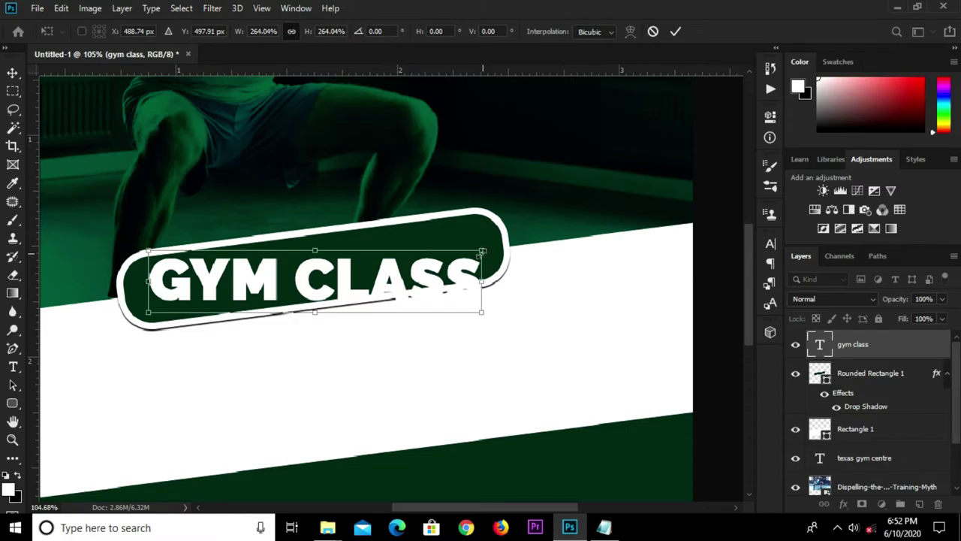
{"action": "left_click_drag", "start_coordinate": [491, 240], "coordinate": [488, 219]}
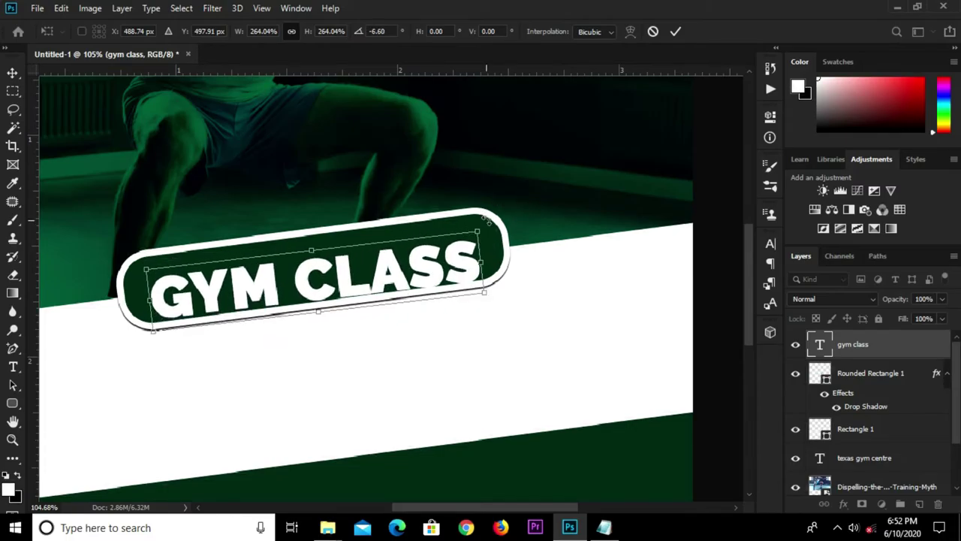
{"action": "left_click_drag", "start_coordinate": [487, 220], "coordinate": [485, 216]}
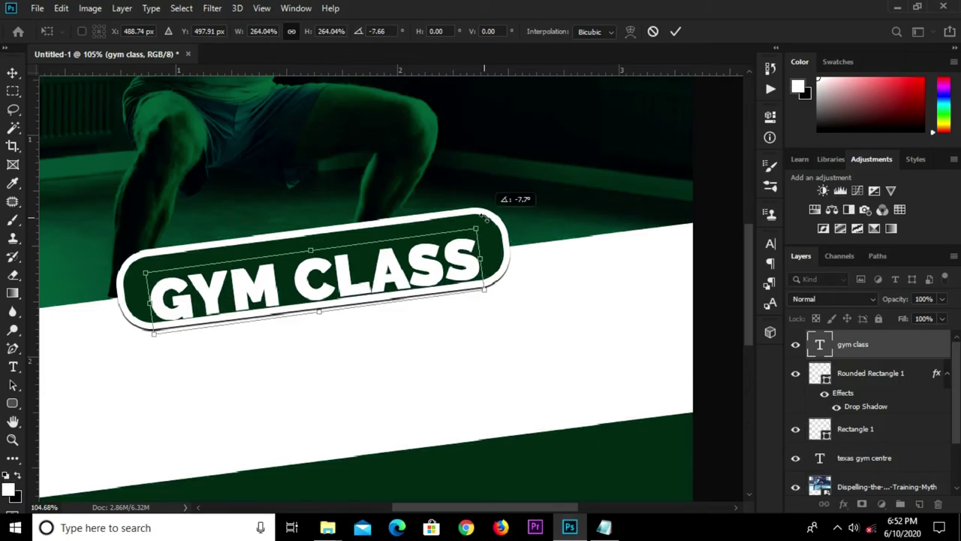
{"action": "key", "text": "Return"}
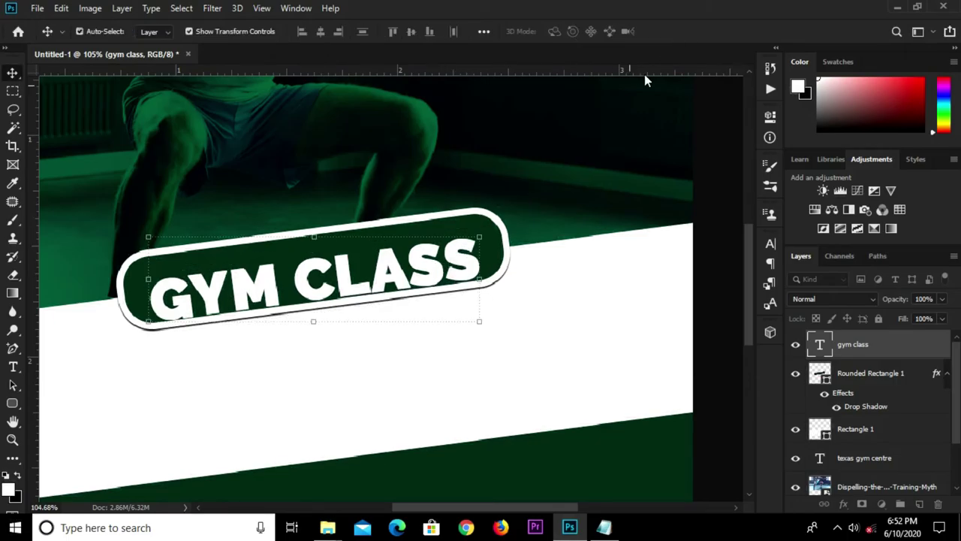
{"action": "left_click_drag", "start_coordinate": [342, 275], "coordinate": [347, 269]}
Nudge the GYM CLASS text slightly left and fit the whole flyer on screen
{"action": "key", "text": "Left"}
{"action": "key", "text": "Left"}
{"action": "key", "text": "Left"}
{"action": "key", "text": "Left"}
{"action": "key", "text": "Left"}
{"action": "key", "text": "Left"}
{"action": "key", "text": "Left"}
{"action": "key", "text": "Left"}
{"action": "key", "text": "Left"}
{"action": "key", "text": "ctrl+0"}
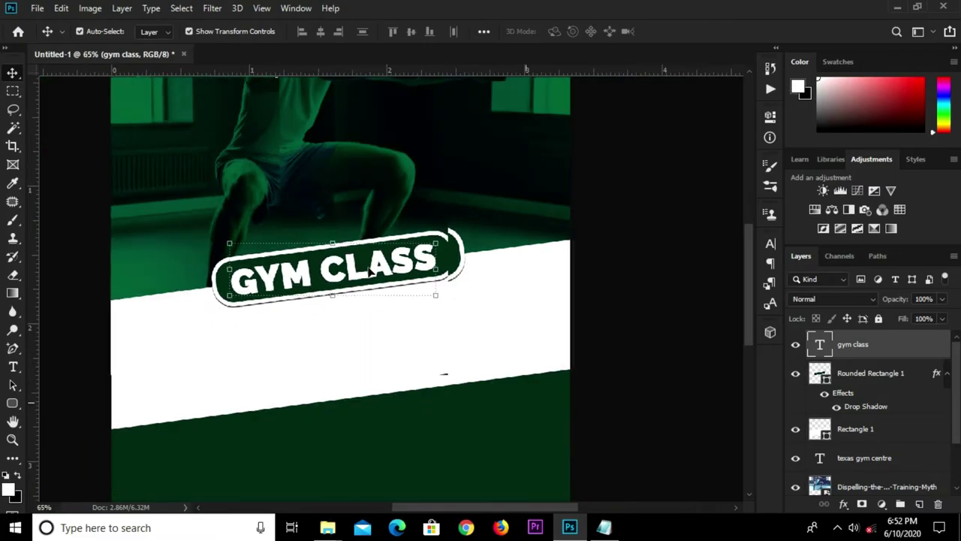
{"action": "scroll", "coordinate": [590, 287], "scroll_direction": "down", "scroll_amount": 1}
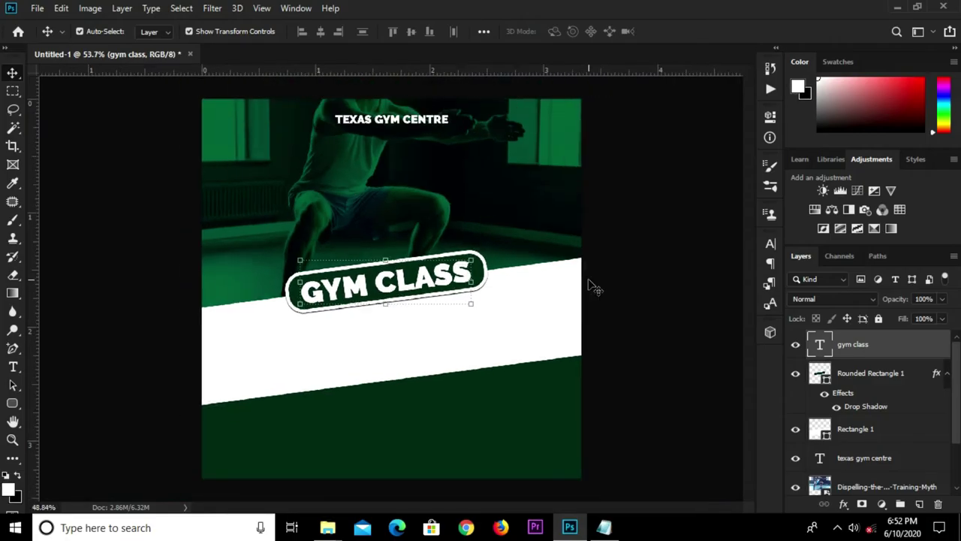
{"action": "scroll", "coordinate": [589, 287], "scroll_direction": "down", "scroll_amount": 1}
{"action": "left_click", "coordinate": [618, 290]}
{"action": "left_click", "coordinate": [359, 290]}
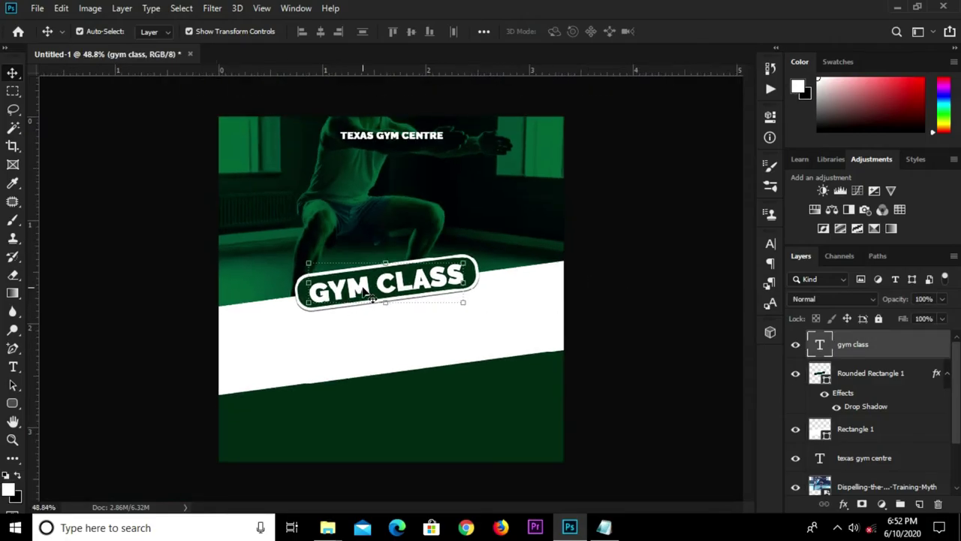
{"action": "scroll", "coordinate": [461, 300], "scroll_direction": "up", "scroll_amount": 2}
{"action": "scroll", "coordinate": [473, 292], "scroll_direction": "up", "scroll_amount": 3}
{"action": "scroll", "coordinate": [563, 266], "scroll_direction": "down", "scroll_amount": 3}
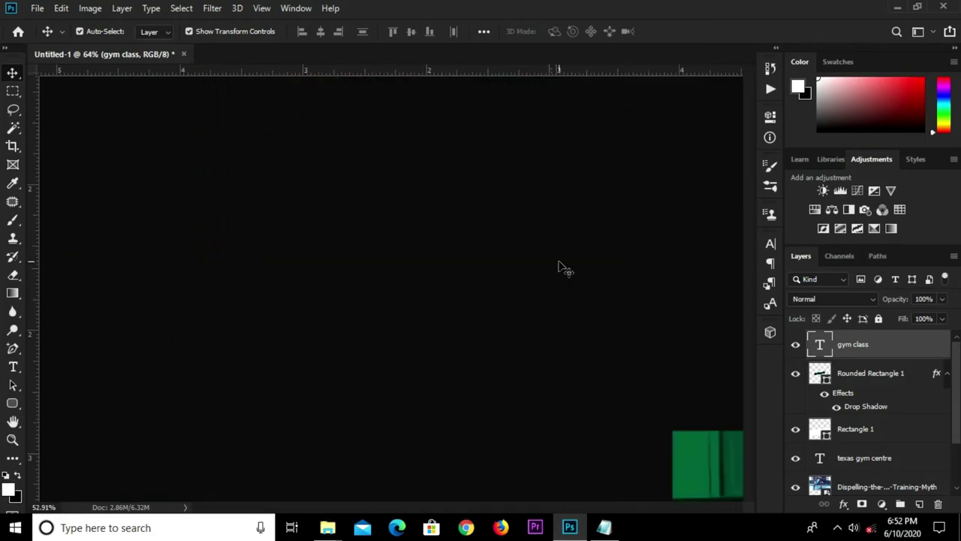
{"action": "scroll", "coordinate": [567, 276], "scroll_direction": "down", "scroll_amount": 1}
{"action": "left_click", "coordinate": [612, 268]}
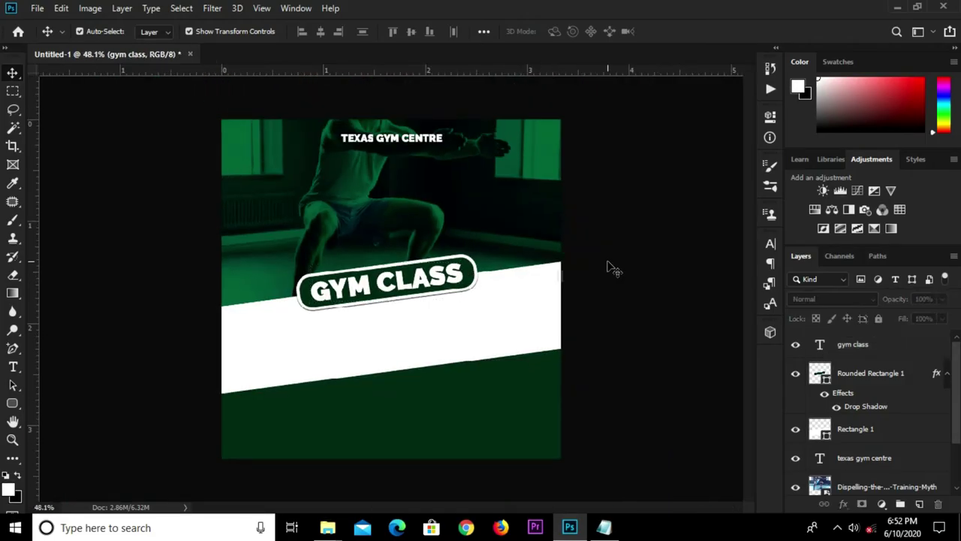
Re-edit the GYM CLASS text line and commit it in the pill
{"action": "left_click", "coordinate": [454, 276]}
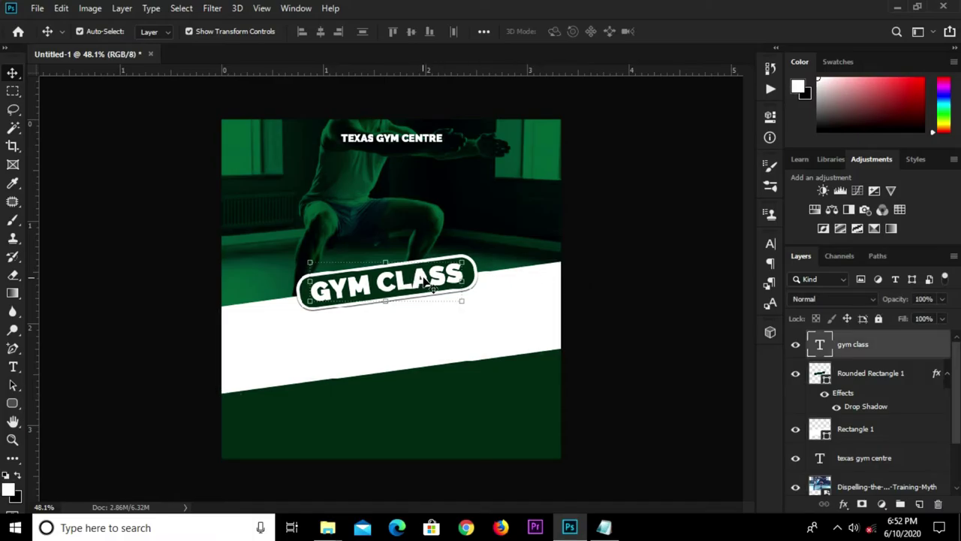
{"action": "key", "text": "t"}
{"action": "triple_click", "coordinate": [442, 269]}
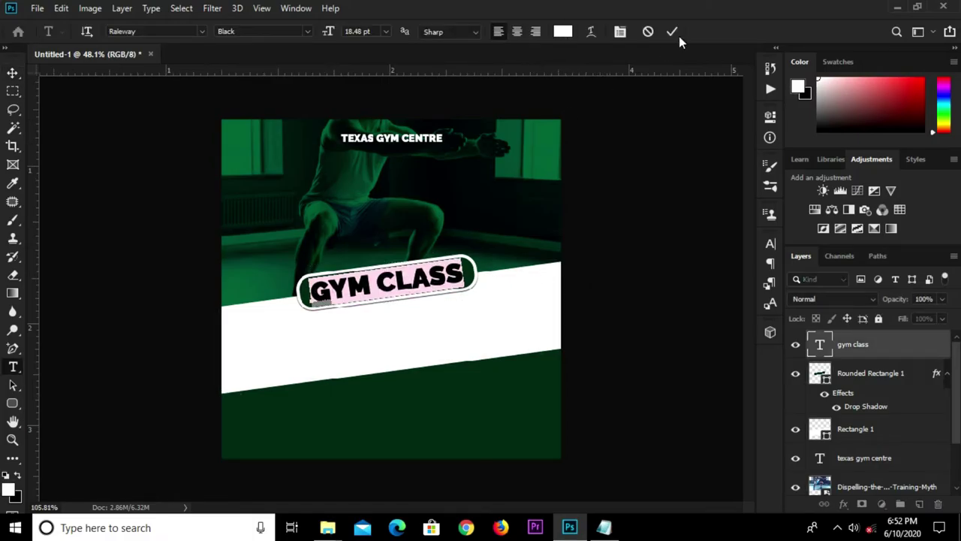
{"action": "key", "text": "ctrl+plus"}
{"action": "left_click", "coordinate": [671, 31]}
{"action": "key", "text": "v"}
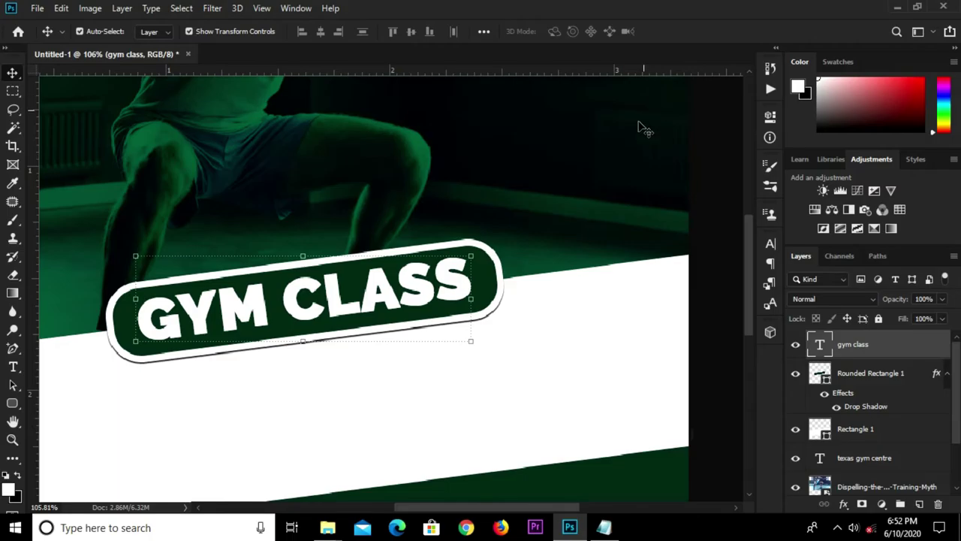
{"action": "scroll", "coordinate": [631, 166], "scroll_direction": "down", "scroll_amount": 5}
{"action": "left_click", "coordinate": [621, 377]}
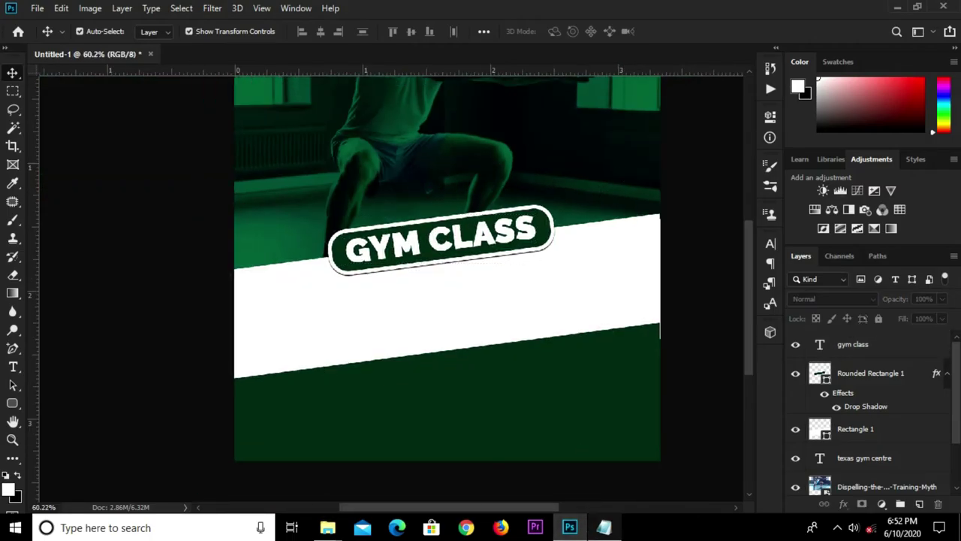
Copy the line 'Health and fitness' from the Notepad fitness notes
{"action": "left_click", "coordinate": [603, 527]}
{"action": "left_click_drag", "start_coordinate": [381, 239], "coordinate": [286, 238]}
{"action": "right_click", "coordinate": [286, 239]}
{"action": "left_click", "coordinate": [338, 286]}
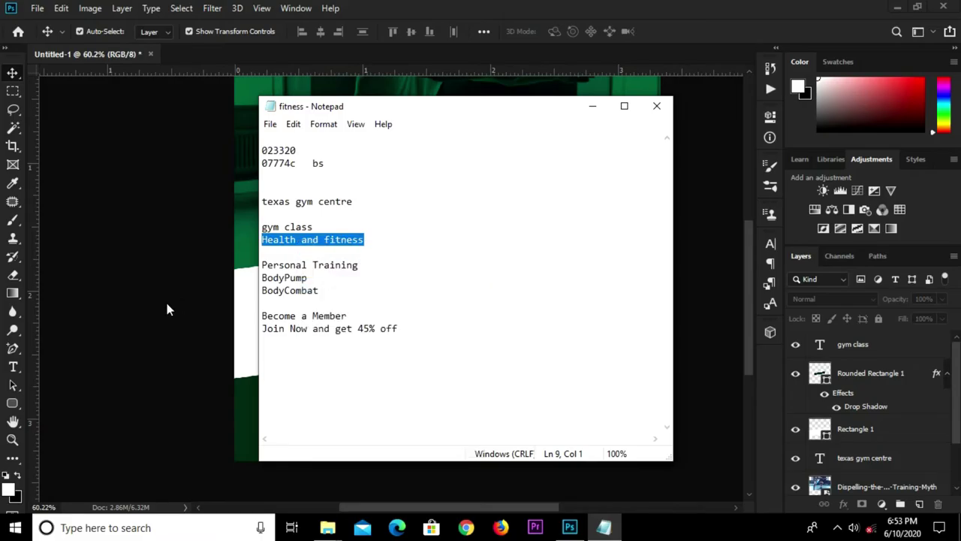
Paste the copied line as new text below the band and trim it to FITNESS
{"action": "left_click", "coordinate": [168, 309]}
{"action": "key", "text": "t"}
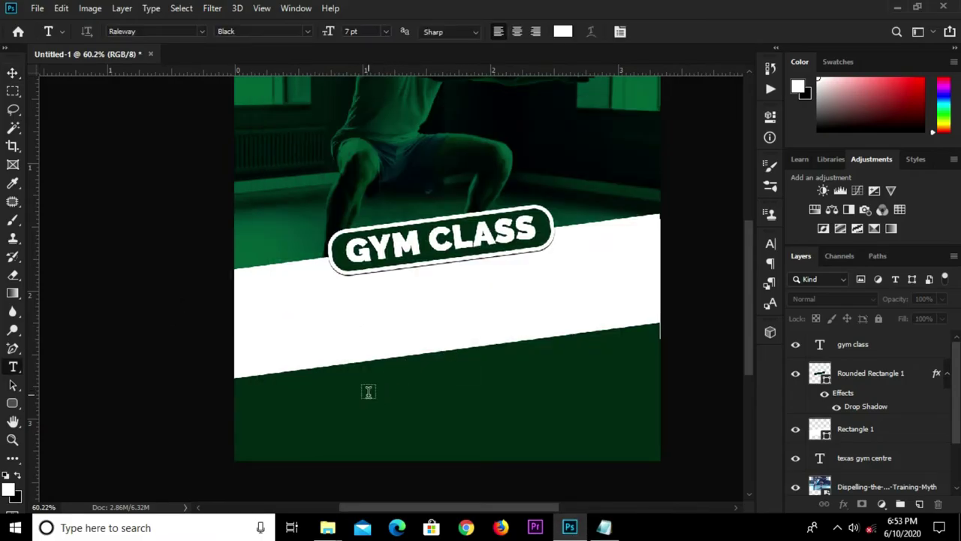
{"action": "left_click", "coordinate": [368, 391]}
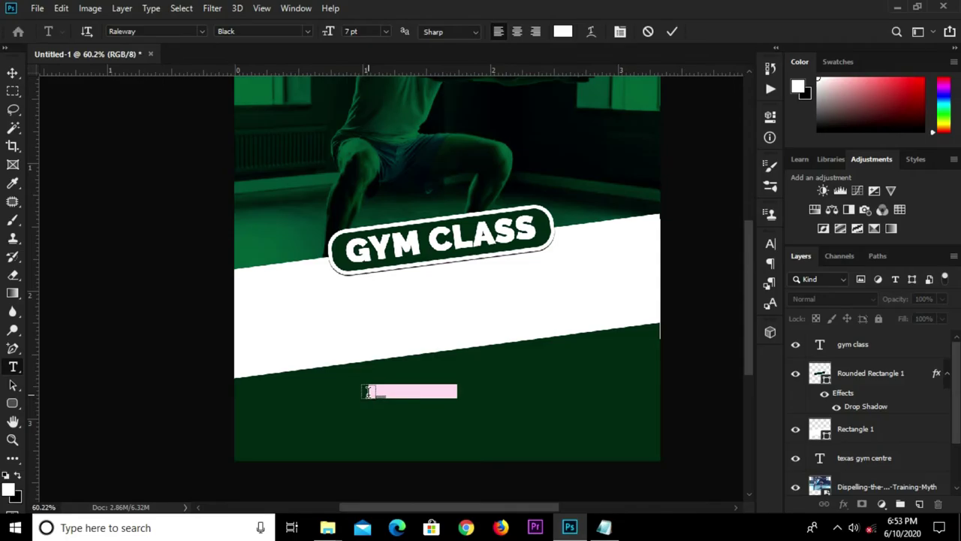
{"action": "key", "text": "ctrl+v"}
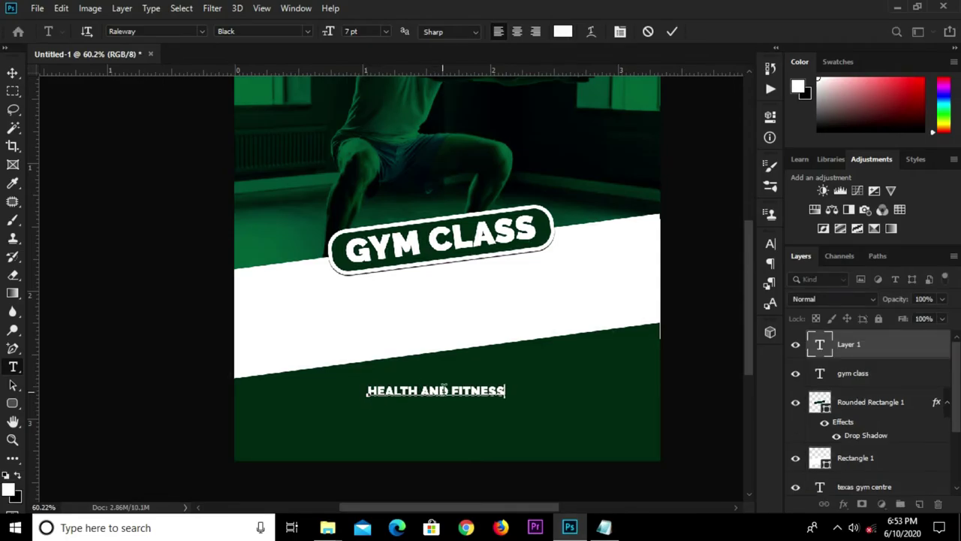
{"action": "scroll", "coordinate": [443, 388], "scroll_direction": "up", "scroll_amount": 1}
{"action": "scroll", "coordinate": [442, 389], "scroll_direction": "up", "scroll_amount": 1}
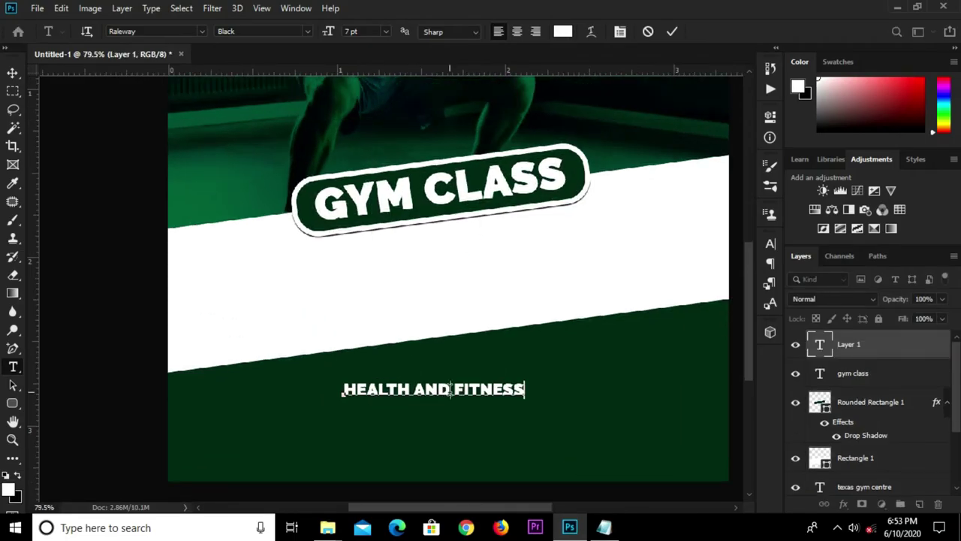
{"action": "left_click_drag", "start_coordinate": [451, 389], "coordinate": [326, 385]}
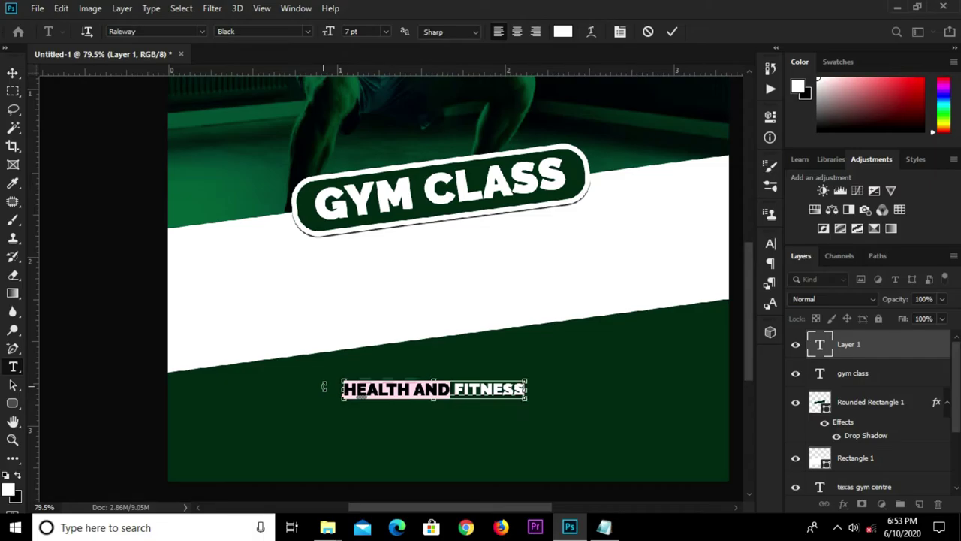
{"action": "key", "text": "BackSpace"}
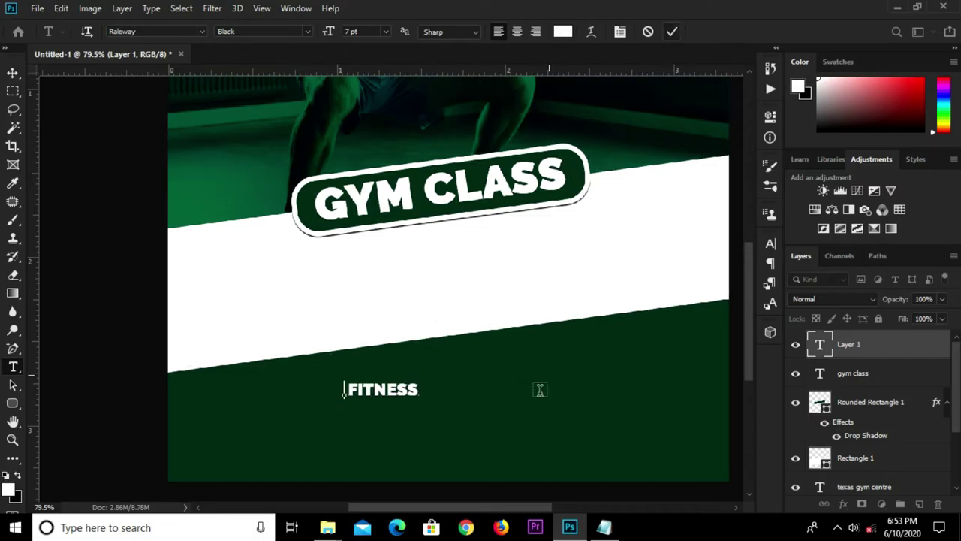
{"action": "left_click", "coordinate": [534, 387]}
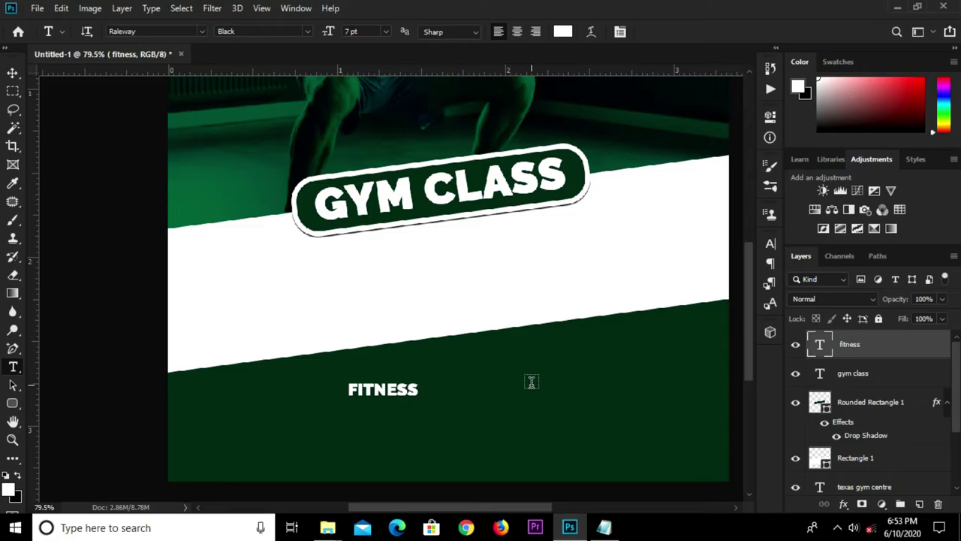
Add 'HEALTH AND' as a separate text layer to the right
{"action": "left_click", "coordinate": [531, 382]}
{"action": "scroll", "coordinate": [531, 382], "scroll_direction": "up", "scroll_amount": 3}
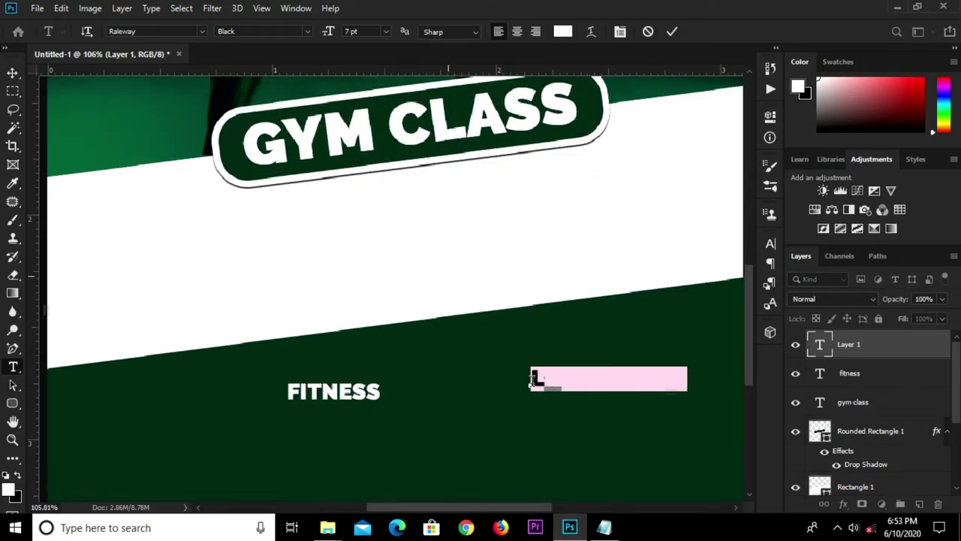
{"action": "type", "text": "V"}
{"action": "key", "text": "BackSpace"}
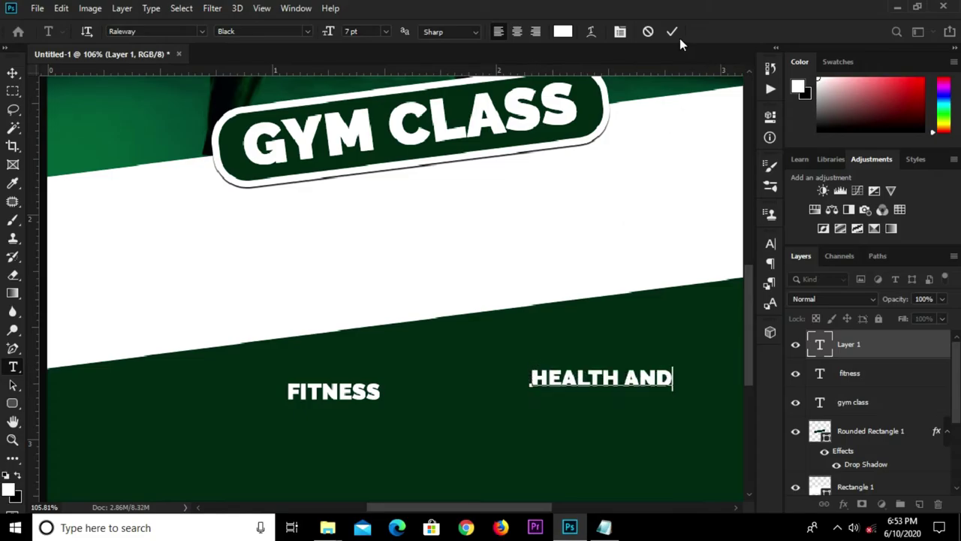
{"action": "left_click", "coordinate": [770, 244]}
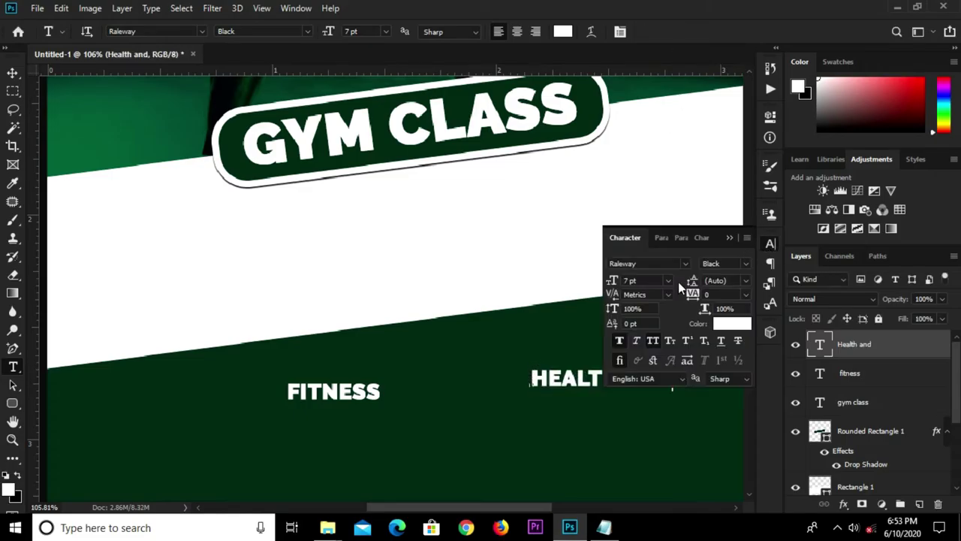
Set Health and to mixed case and the flyer's dark green in the Character panel
{"action": "left_click", "coordinate": [770, 244]}
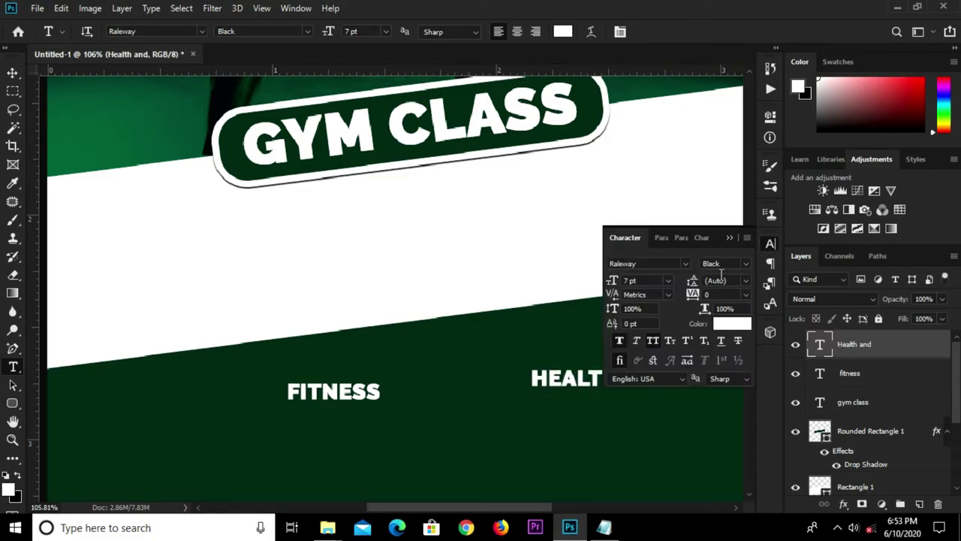
{"action": "left_click", "coordinate": [648, 339]}
{"action": "type", "text": "21"}
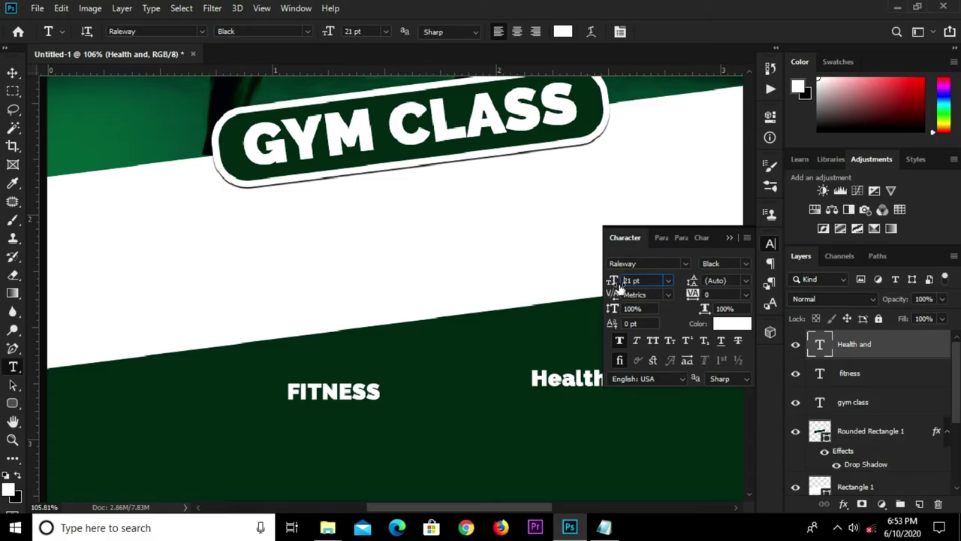
{"action": "left_click", "coordinate": [726, 323]}
{"action": "left_click", "coordinate": [578, 382]}
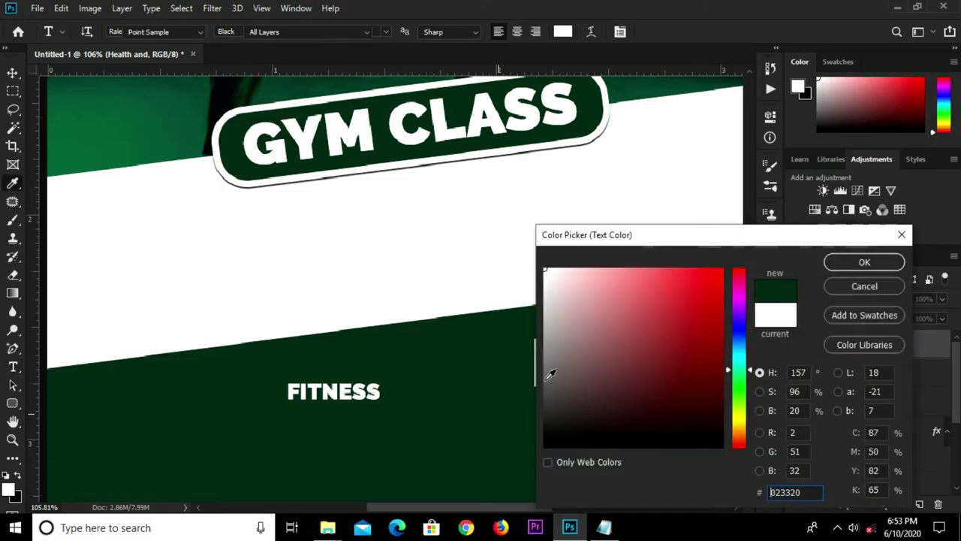
{"action": "left_click", "coordinate": [860, 263]}
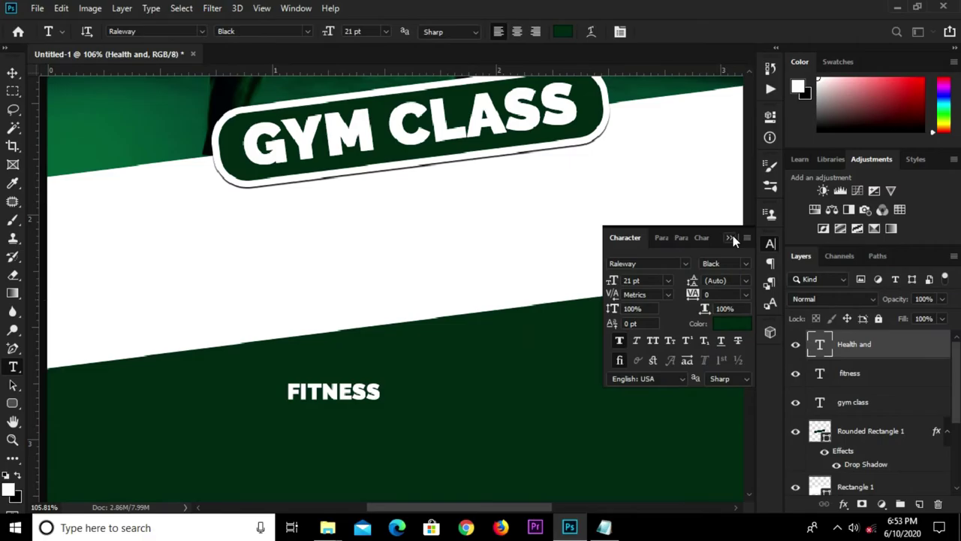
{"action": "left_click", "coordinate": [733, 239]}
Move Health and onto the white band and tilt it about -8° to match
{"action": "key", "text": "v"}
{"action": "mouse_move", "coordinate": [650, 368]}
{"action": "left_mouse_down"}
{"action": "mouse_move", "coordinate": [392, 217]}
{"action": "mouse_move", "coordinate": [365, 218]}
{"action": "mouse_move", "coordinate": [379, 228]}
{"action": "left_mouse_up"}
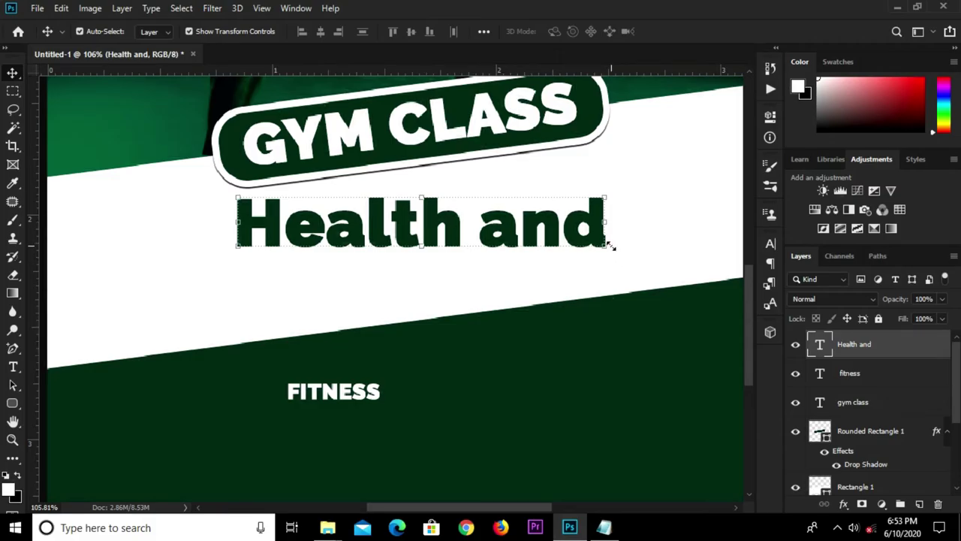
{"action": "key", "text": "ctrl+t"}
{"action": "left_click_drag", "start_coordinate": [624, 182], "coordinate": [623, 152]}
{"action": "mouse_move", "coordinate": [452, 232]}
{"action": "left_mouse_down"}
{"action": "mouse_move", "coordinate": [469, 218]}
{"action": "mouse_move", "coordinate": [463, 206]}
{"action": "left_mouse_up"}
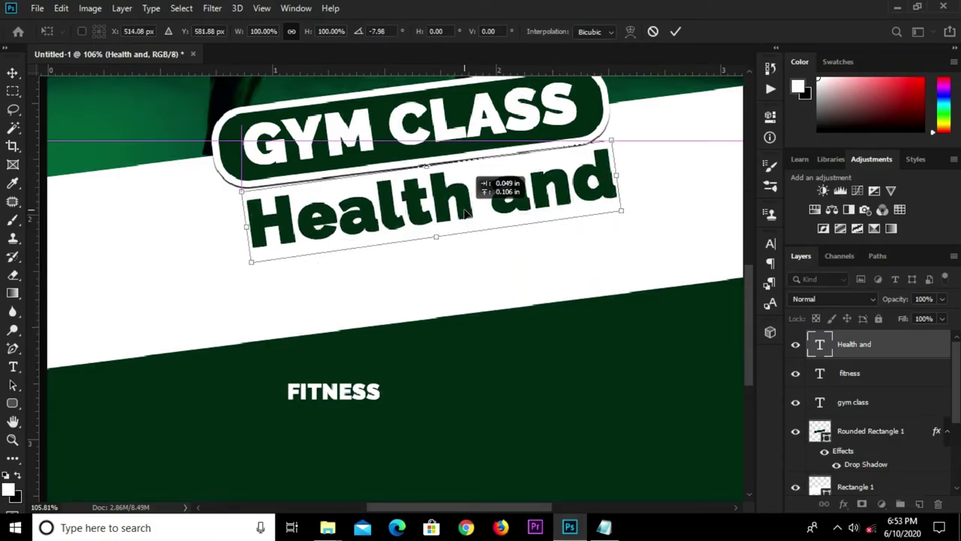
{"action": "scroll", "coordinate": [631, 187], "scroll_direction": "up", "scroll_amount": 2, "text": "alt"}
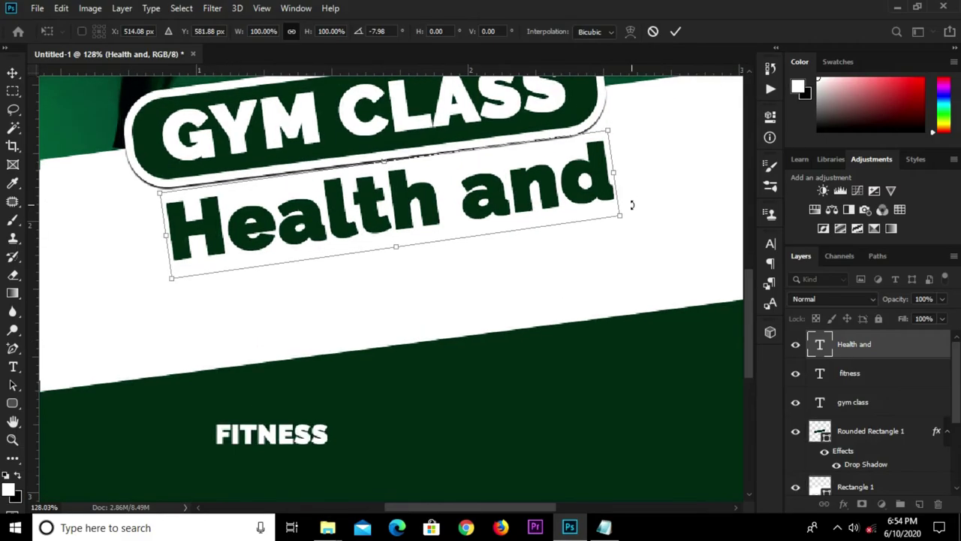
{"action": "left_click_drag", "start_coordinate": [631, 195], "coordinate": [630, 190]}
{"action": "left_click_drag", "start_coordinate": [499, 210], "coordinate": [494, 208]}
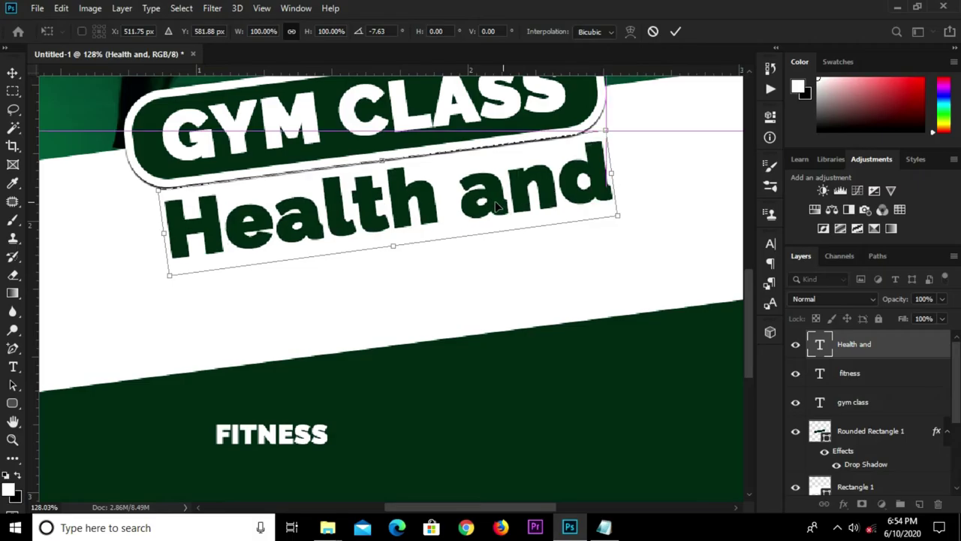
{"action": "left_click", "coordinate": [675, 32]}
{"action": "left_click", "coordinate": [308, 437]}
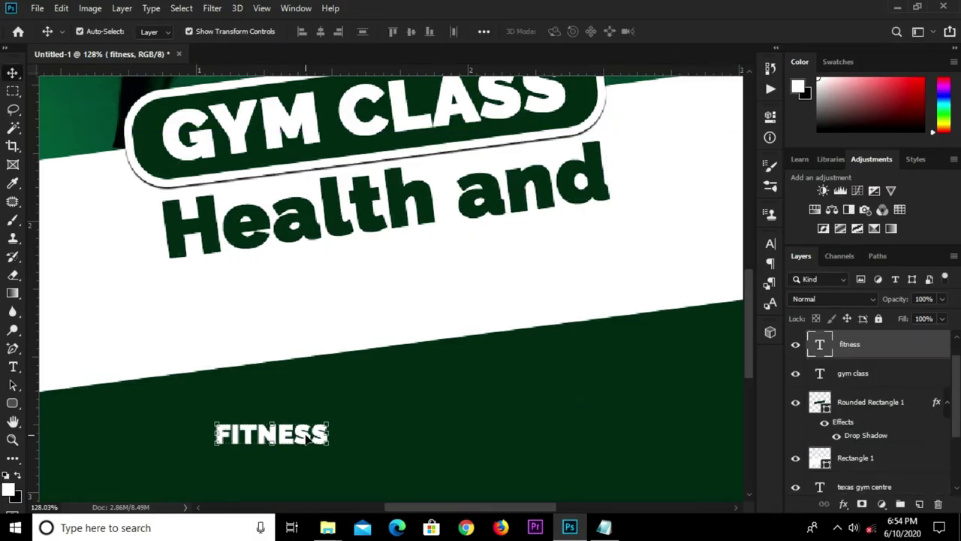
Move FITNESS up toward the band and colour it the same dark green
{"action": "key", "text": "ctrl+t"}
{"action": "left_click_drag", "start_coordinate": [308, 437], "coordinate": [327, 356]}
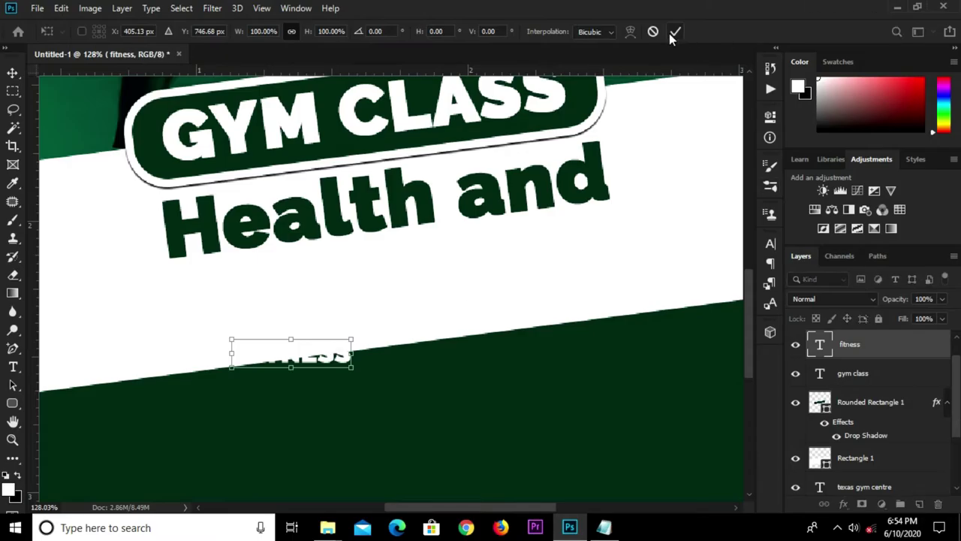
{"action": "left_click", "coordinate": [675, 32]}
{"action": "left_click", "coordinate": [770, 242]}
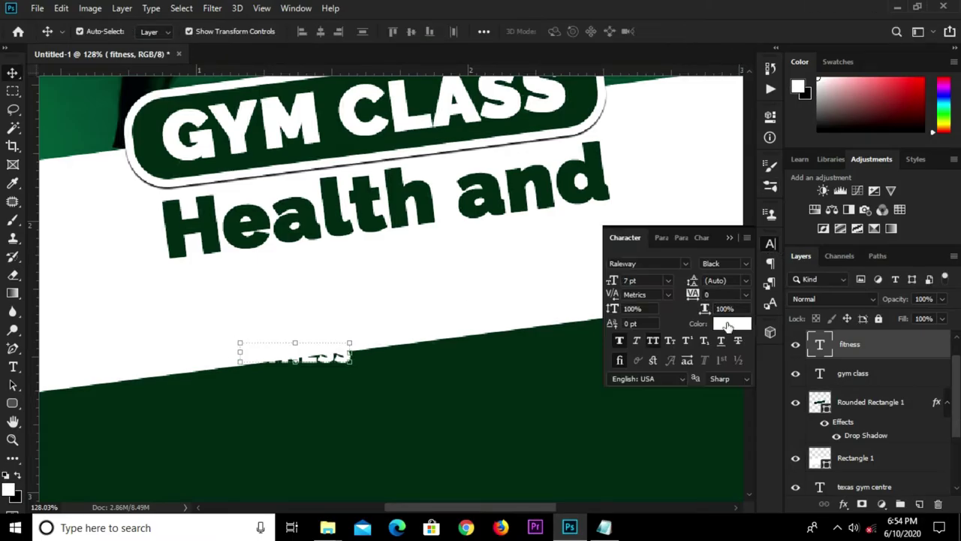
{"action": "left_click", "coordinate": [728, 323]}
{"action": "left_click", "coordinate": [398, 185]}
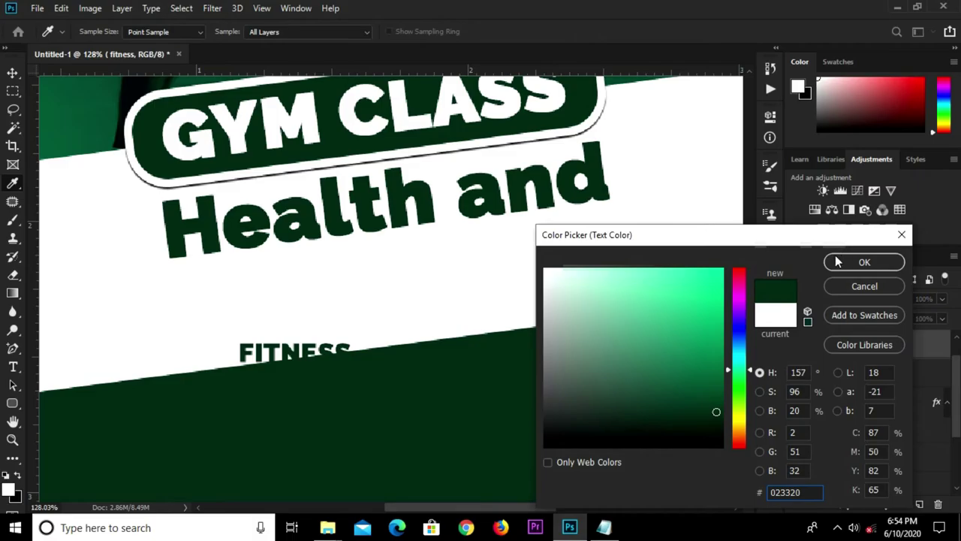
{"action": "left_click", "coordinate": [838, 261]}
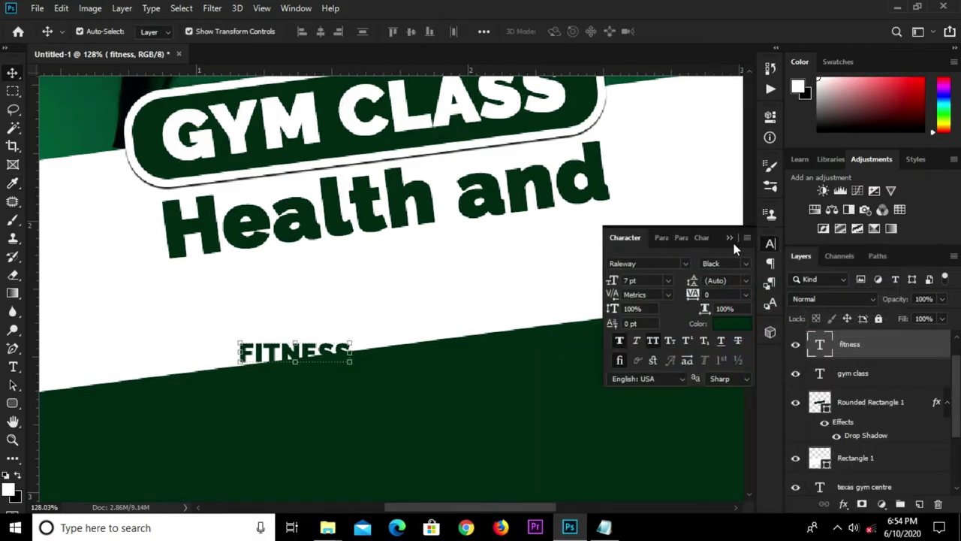
{"action": "left_click", "coordinate": [729, 238]}
Tilt FITNESS to match Health and and place it just beneath it on the band
{"action": "mouse_move", "coordinate": [311, 350]}
{"action": "left_mouse_down"}
{"action": "mouse_move", "coordinate": [259, 304]}
{"action": "mouse_move", "coordinate": [241, 302]}
{"action": "mouse_move", "coordinate": [617, 188]}
{"action": "left_mouse_up"}
{"action": "key", "text": "ctrl+t"}
{"action": "left_click", "coordinate": [675, 31]}
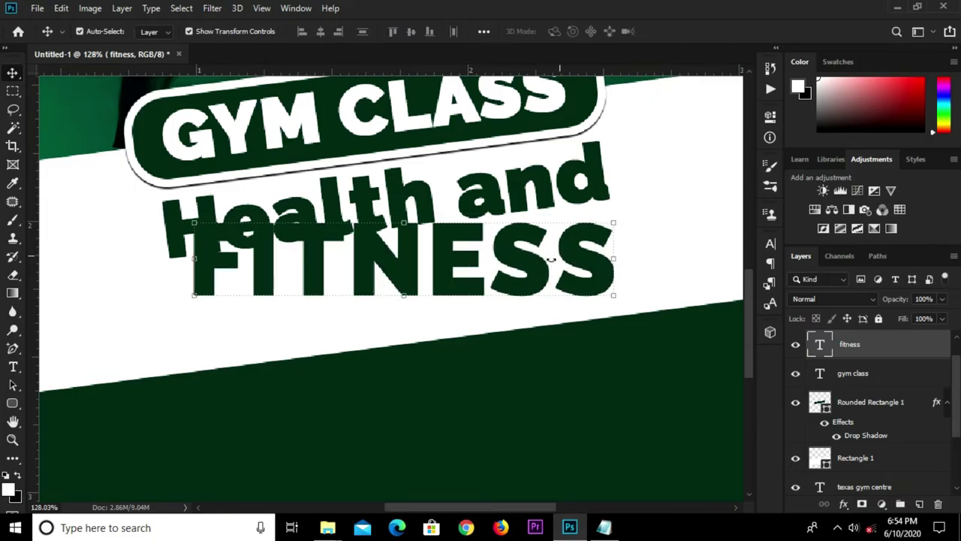
{"action": "key", "text": "ctrl+t"}
{"action": "left_click_drag", "start_coordinate": [647, 197], "coordinate": [631, 163]}
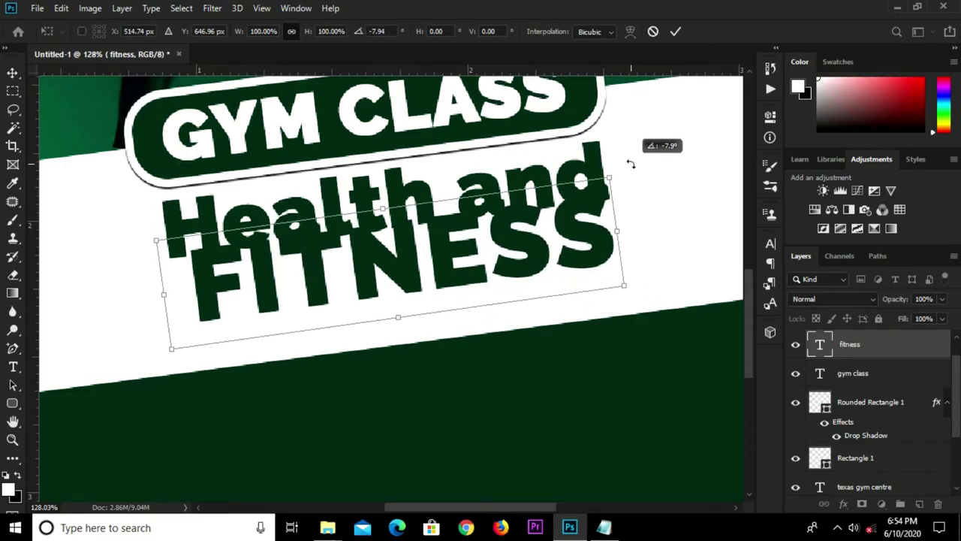
{"action": "left_click_drag", "start_coordinate": [450, 260], "coordinate": [434, 276]}
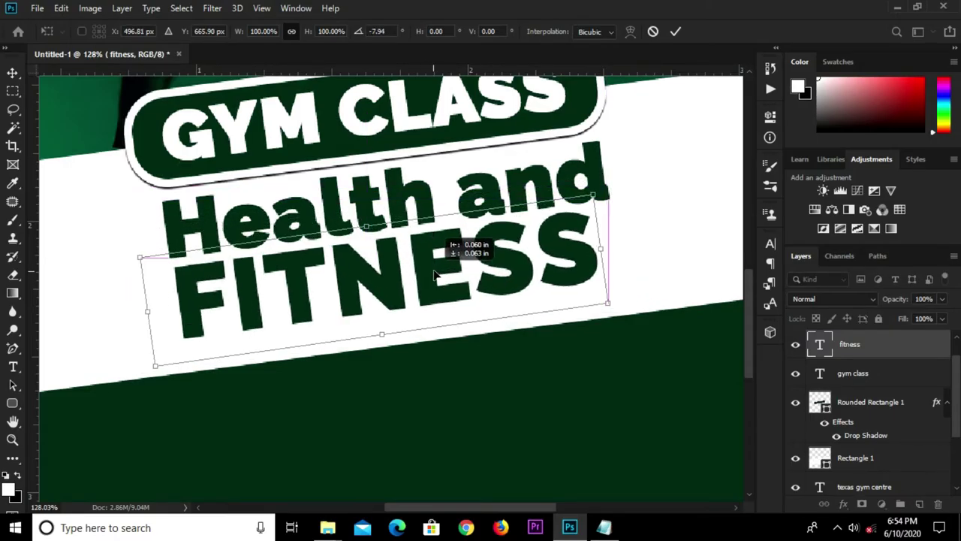
{"action": "left_click_drag", "start_coordinate": [434, 276], "coordinate": [438, 268]}
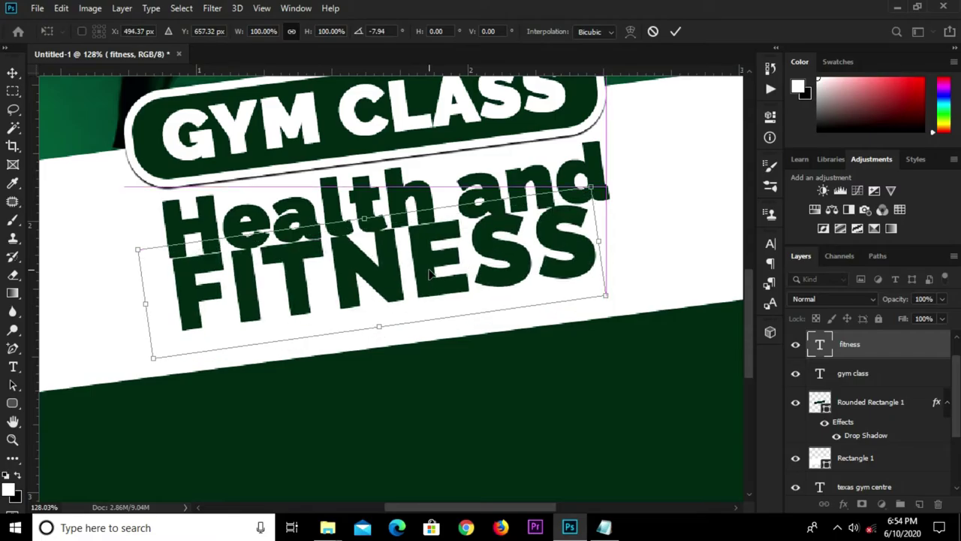
{"action": "key", "text": "Return"}
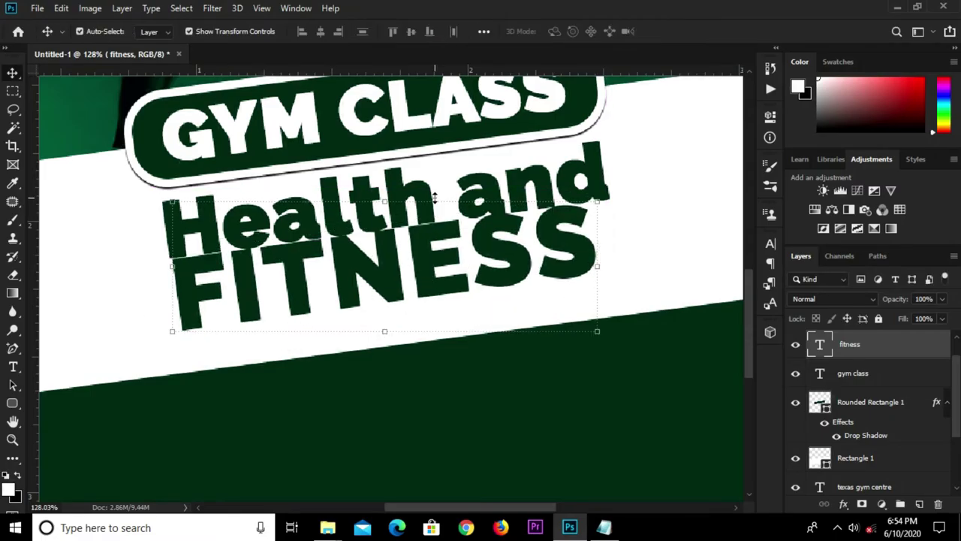
Fine-tune the positions of Health and and FITNESS on the band
{"action": "left_click_drag", "start_coordinate": [426, 249], "coordinate": [425, 241]}
{"action": "left_click", "coordinate": [468, 382]}
{"action": "left_click", "coordinate": [430, 261]}
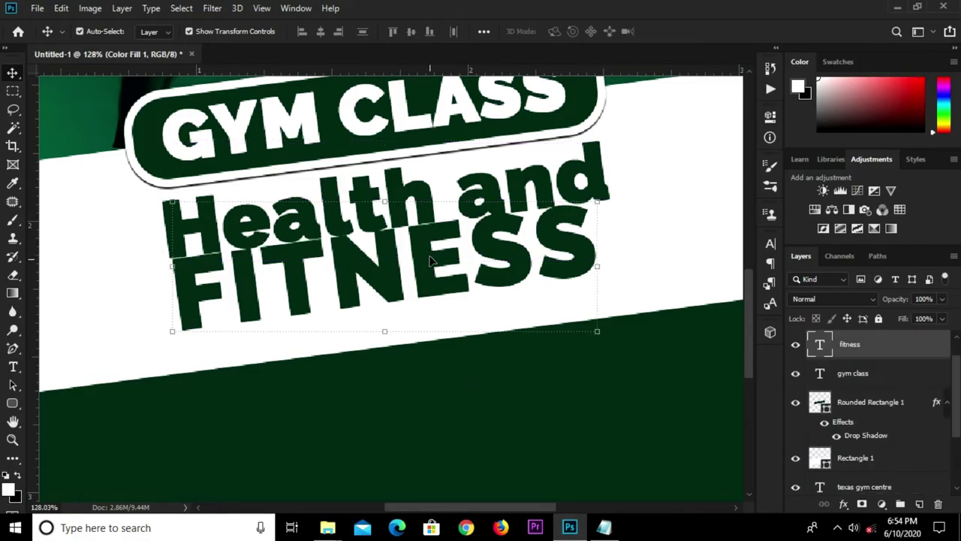
{"action": "key", "text": "ctrl+t"}
{"action": "key", "text": "Return"}
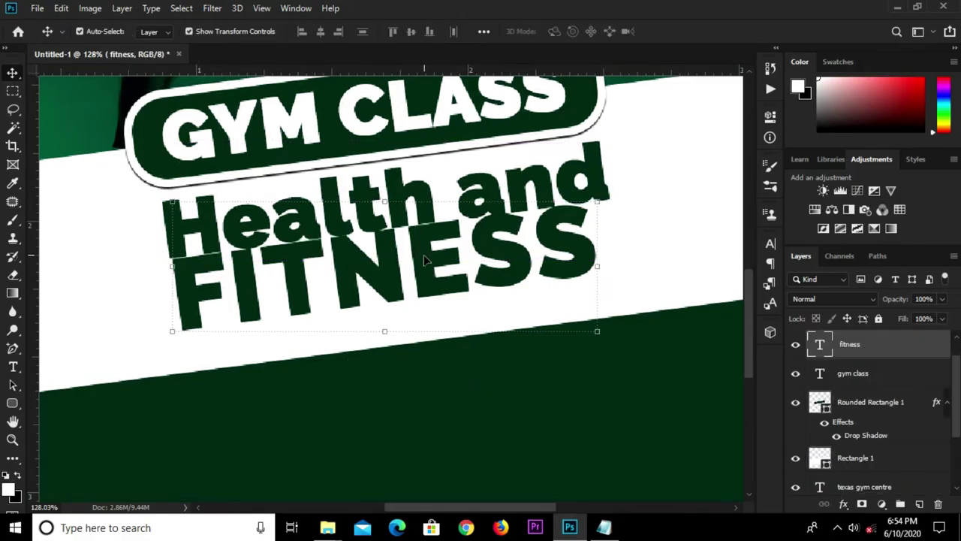
{"action": "left_click_drag", "start_coordinate": [424, 259], "coordinate": [420, 265]}
Enlarge FITNESS to about 107%, nudge it slightly lower, and fit the poster in view
{"action": "key", "text": "ctrl+t"}
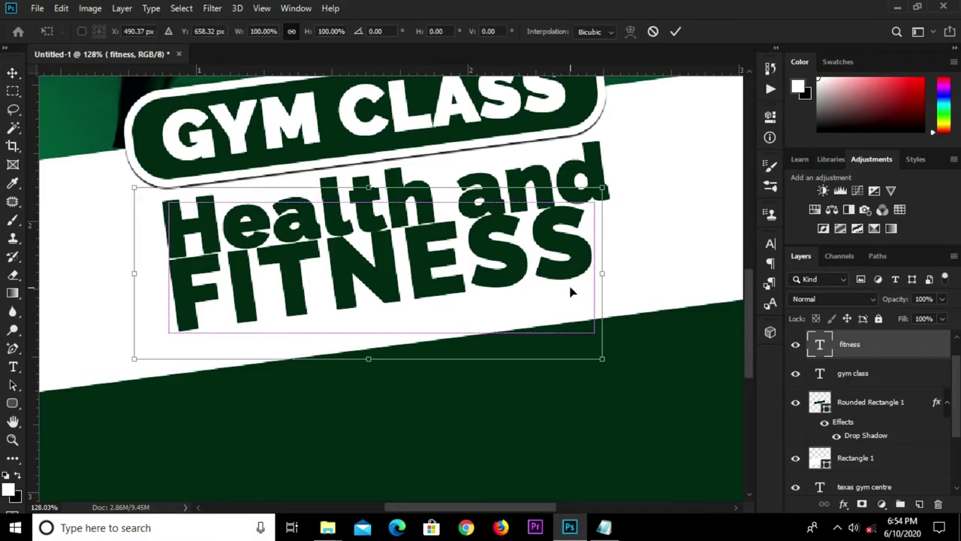
{"action": "scroll", "coordinate": [608, 364], "scroll_direction": "up", "scroll_amount": 2, "text": "alt"}
{"action": "left_click_drag", "start_coordinate": [609, 364], "coordinate": [640, 393]}
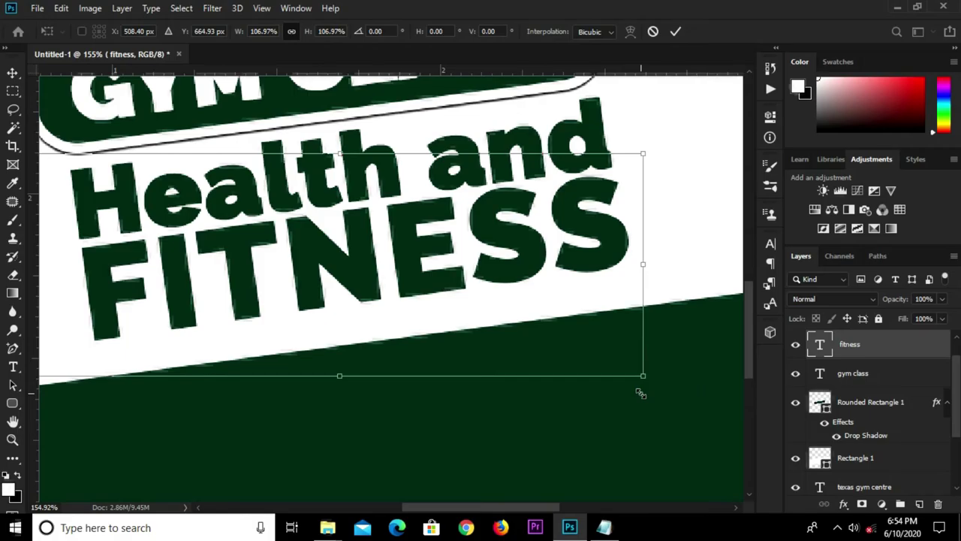
{"action": "key", "text": "Return"}
{"action": "key", "text": "Down"}
{"action": "key", "text": "Down"}
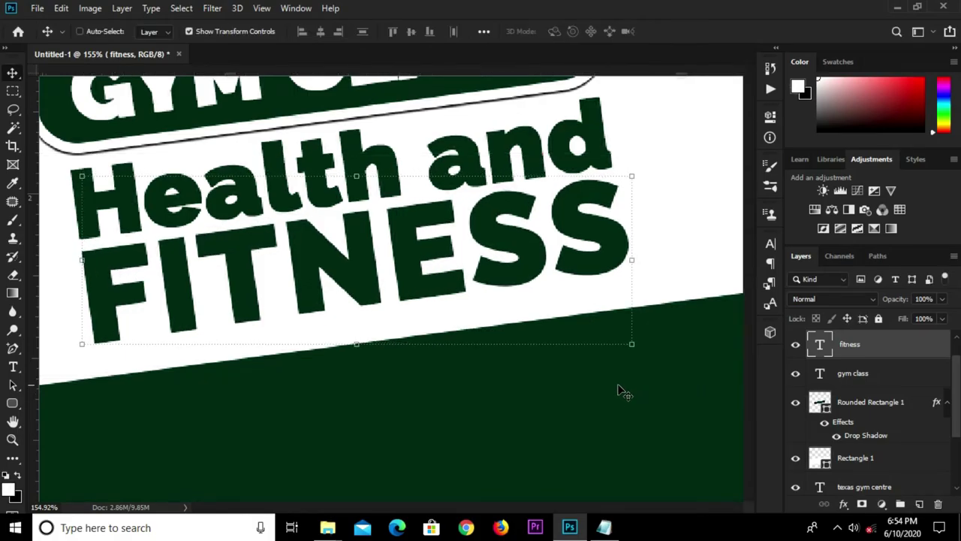
{"action": "key", "text": "ctrl+minus"}
{"action": "key", "text": "ctrl+minus"}
{"action": "key", "text": "ctrl+minus"}
{"action": "left_click", "coordinate": [616, 337], "text": "ctrl"}
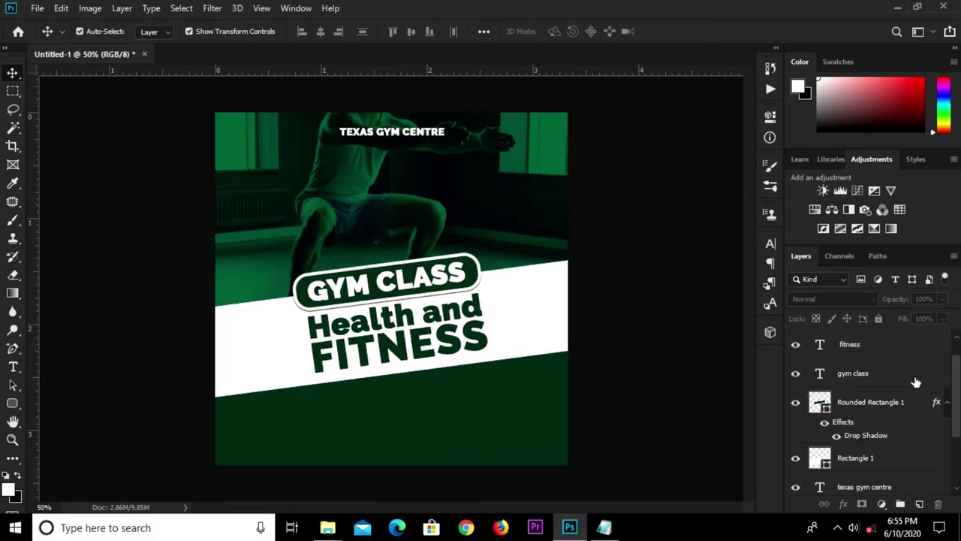
Try nudging and grouping the Health and and FITNESS layers, then revert both
{"action": "scroll", "coordinate": [875, 394], "scroll_direction": "up", "scroll_amount": 1}
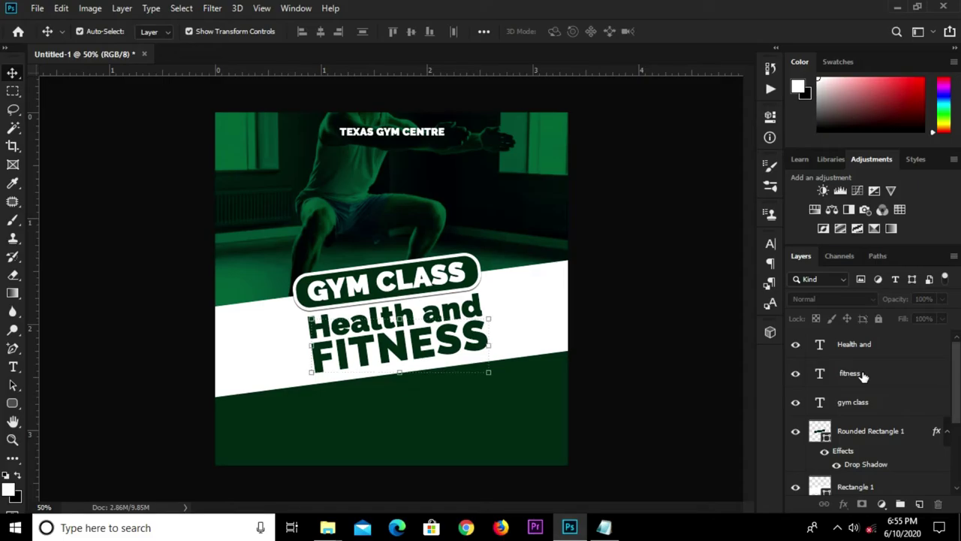
{"action": "left_click", "coordinate": [864, 375]}
{"action": "key", "text": "shift+Up"}
{"action": "key", "text": "shift+Up"}
{"action": "key", "text": "shift+Up"}
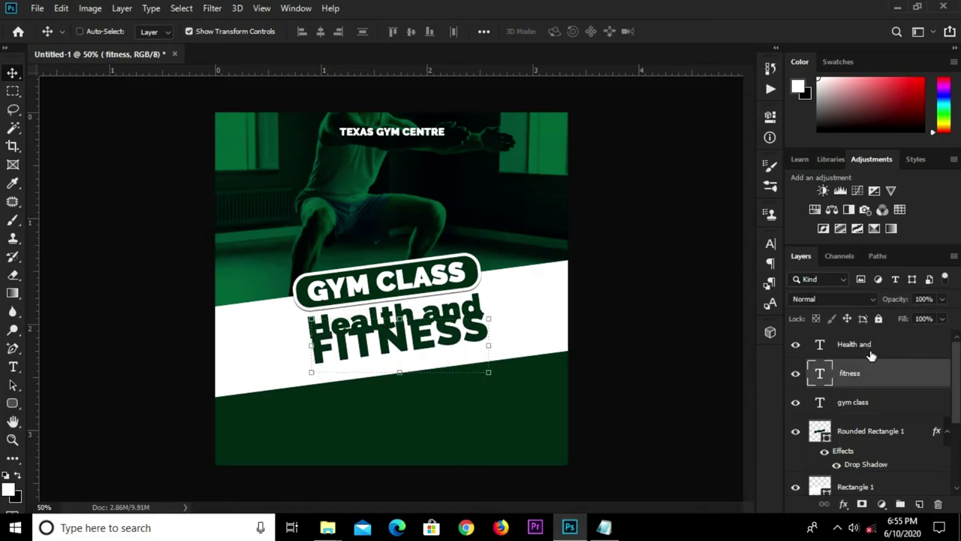
{"action": "key", "text": "shift+Down"}
{"action": "key", "text": "shift+Down"}
{"action": "key", "text": "shift+Down"}
{"action": "left_click", "coordinate": [628, 346]}
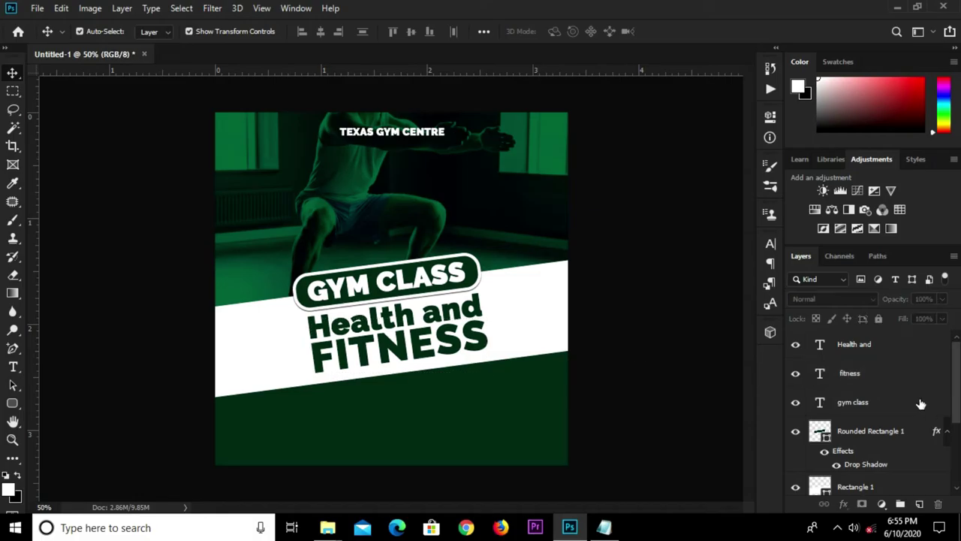
{"action": "left_click", "coordinate": [865, 373]}
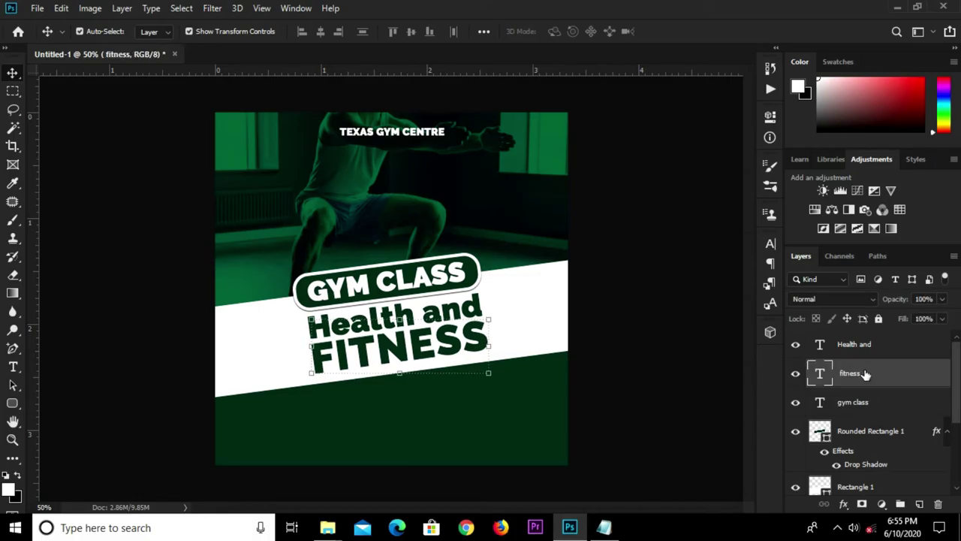
{"action": "left_click", "coordinate": [873, 343], "text": "ctrl"}
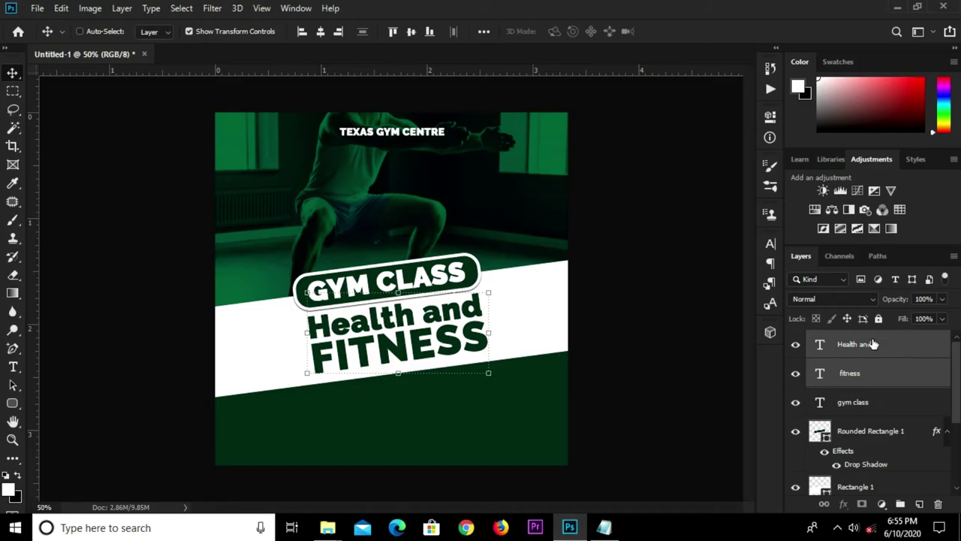
{"action": "key", "text": "ctrl+g"}
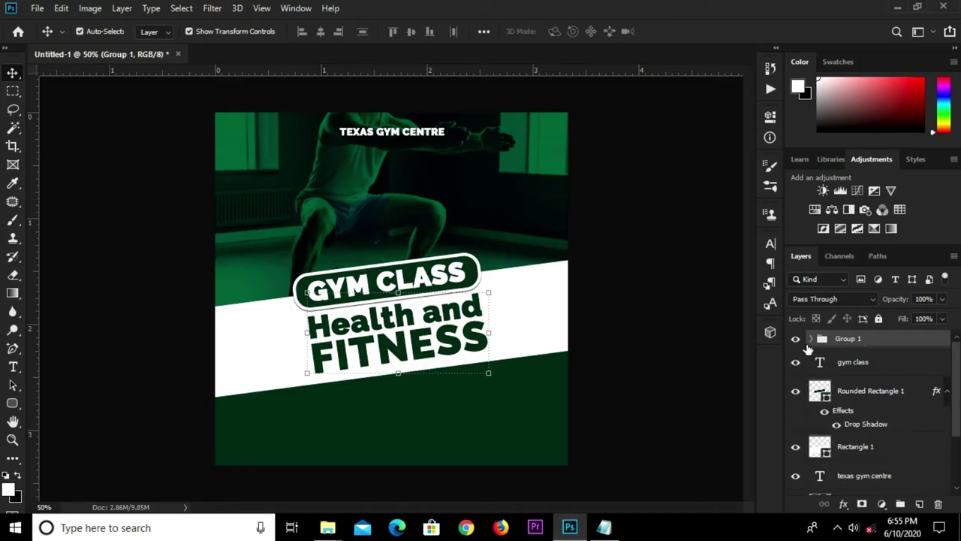
{"action": "key", "text": "ctrl+z"}
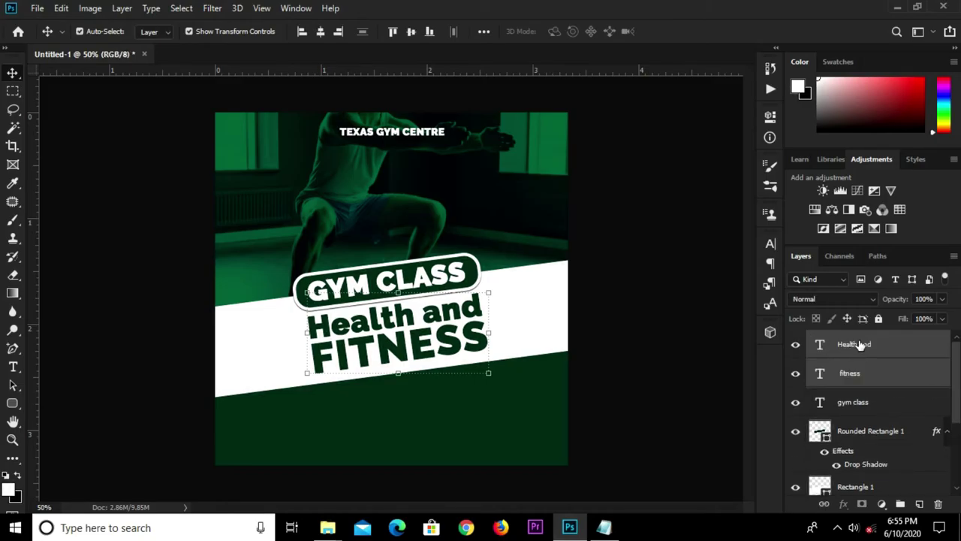
{"action": "left_click", "coordinate": [719, 354]}
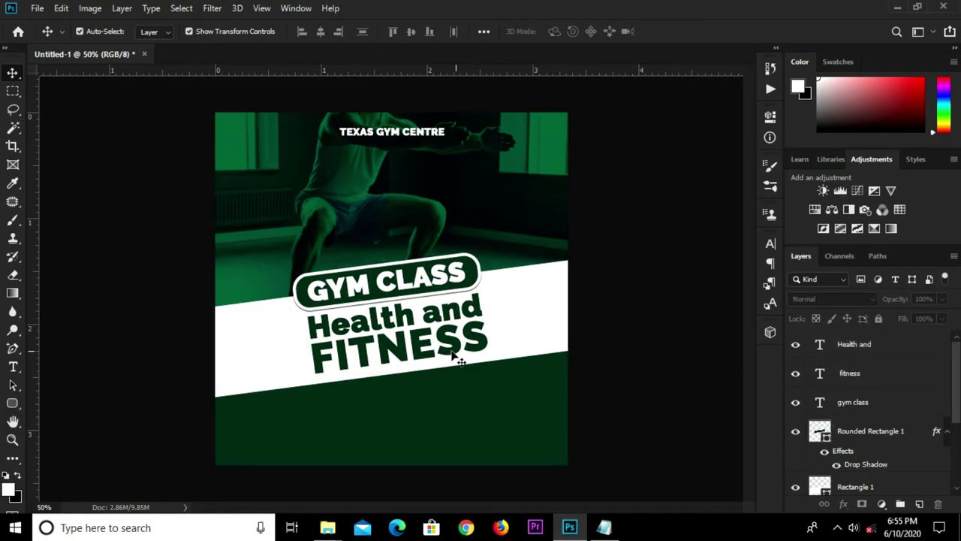
Move the Dispelling-the-Functional-Training-Myth layer to just above Rounded Rectangle 1
{"action": "left_click", "coordinate": [508, 348]}
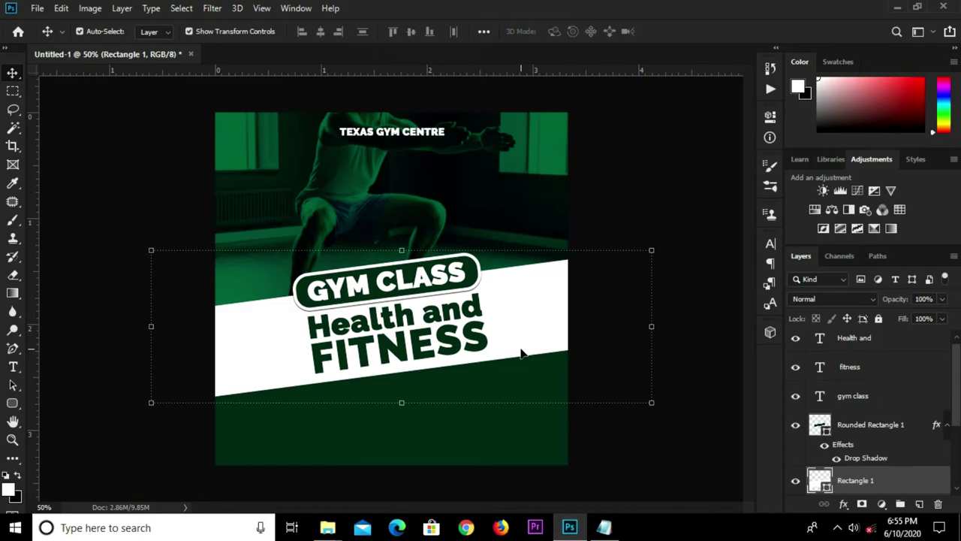
{"action": "left_click", "coordinate": [434, 233]}
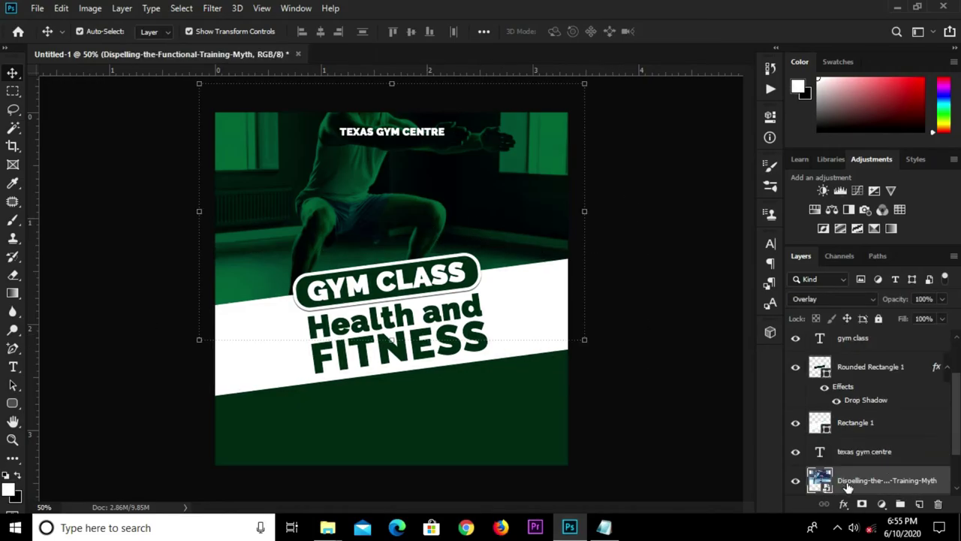
{"action": "left_click_drag", "start_coordinate": [846, 483], "coordinate": [842, 368]}
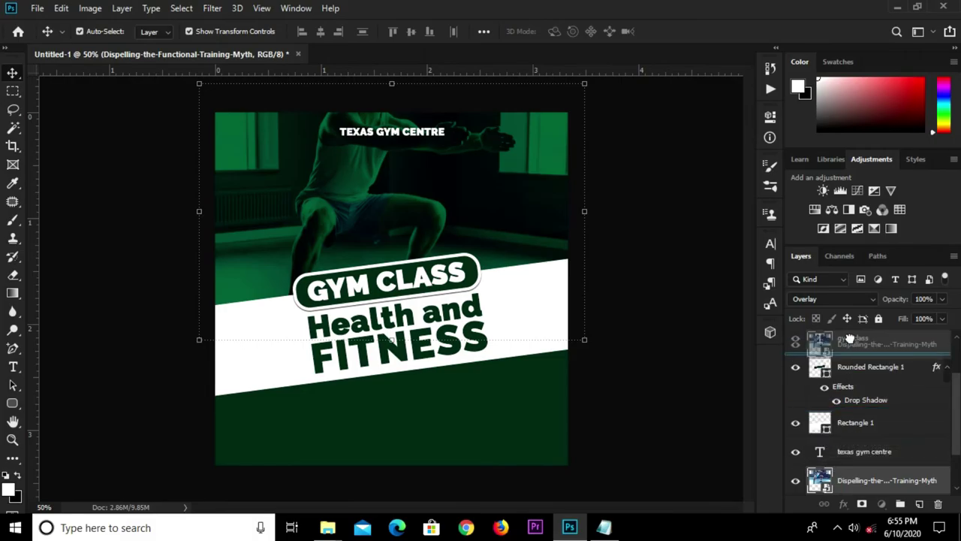
{"action": "left_click_drag", "start_coordinate": [842, 368], "coordinate": [843, 367]}
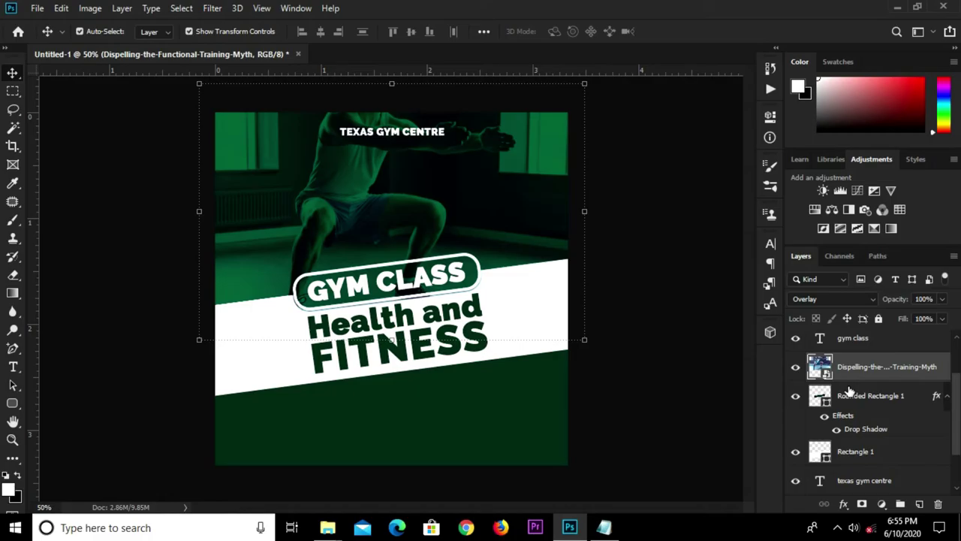
{"action": "scroll", "coordinate": [848, 391], "scroll_direction": "up", "scroll_amount": 2}
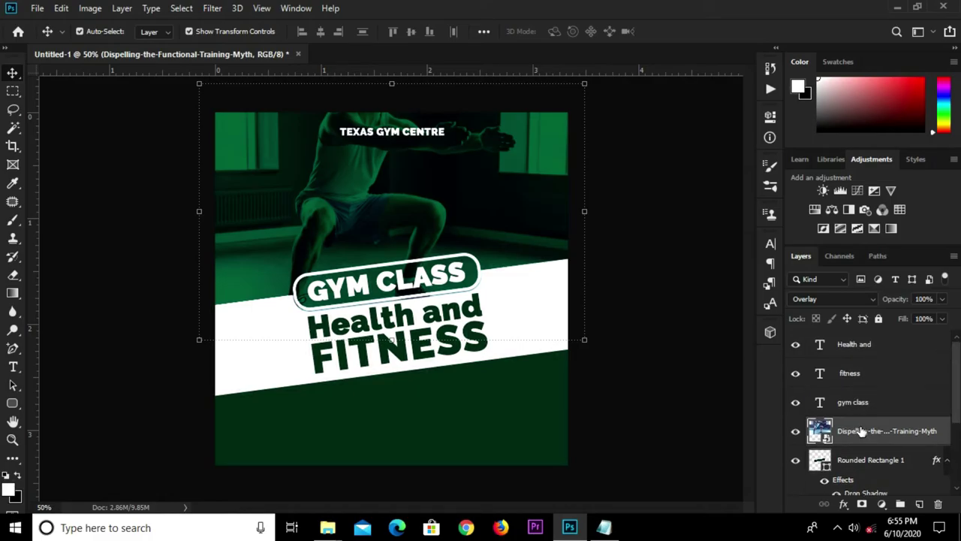
Zoom in on the poster and bring the Notepad fitness notes to the front
{"action": "left_click", "coordinate": [650, 394]}
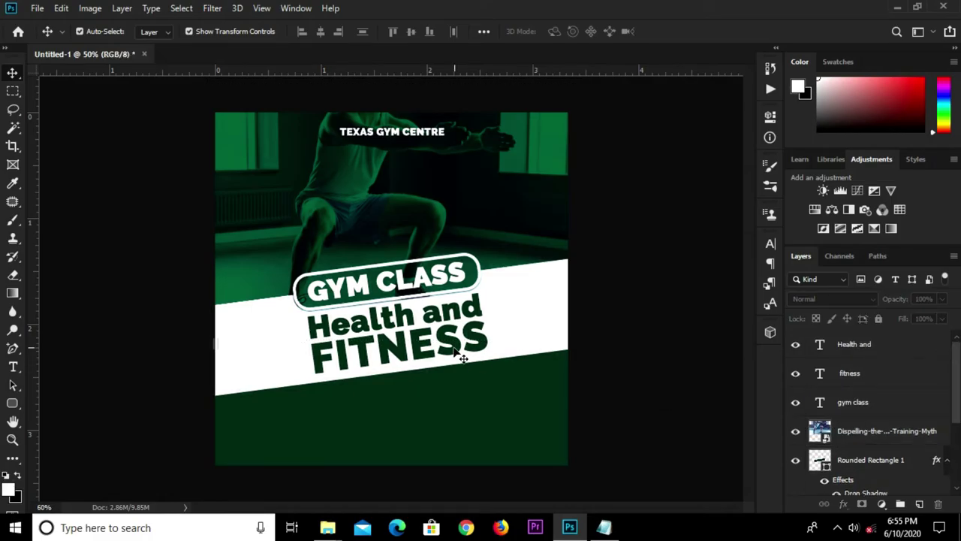
{"action": "key", "text": "ctrl+plus"}
{"action": "scroll", "coordinate": [644, 350], "scroll_direction": "down", "scroll_amount": 1, "text": "alt"}
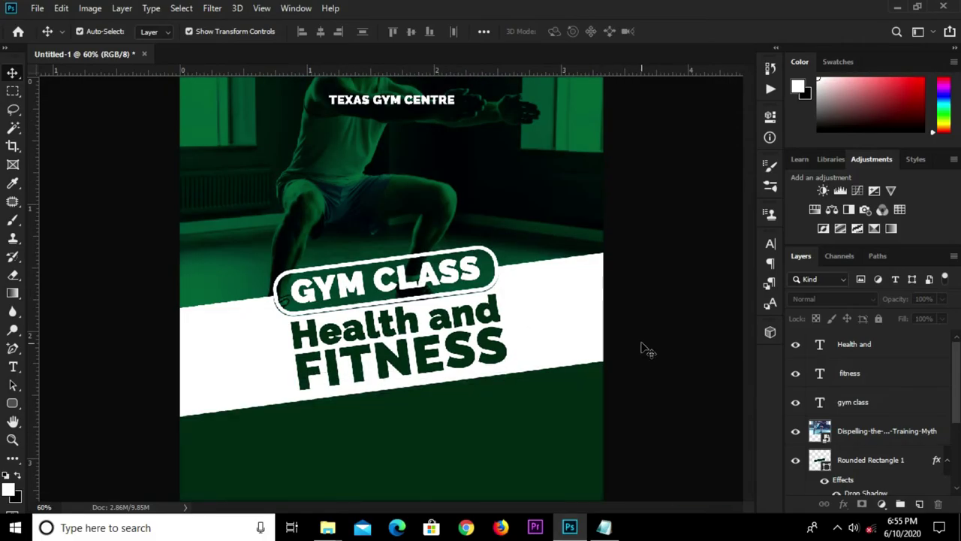
{"action": "scroll", "coordinate": [643, 350], "scroll_direction": "down", "scroll_amount": 1, "text": "alt"}
{"action": "scroll", "coordinate": [644, 350], "scroll_direction": "down", "scroll_amount": 1, "text": "alt"}
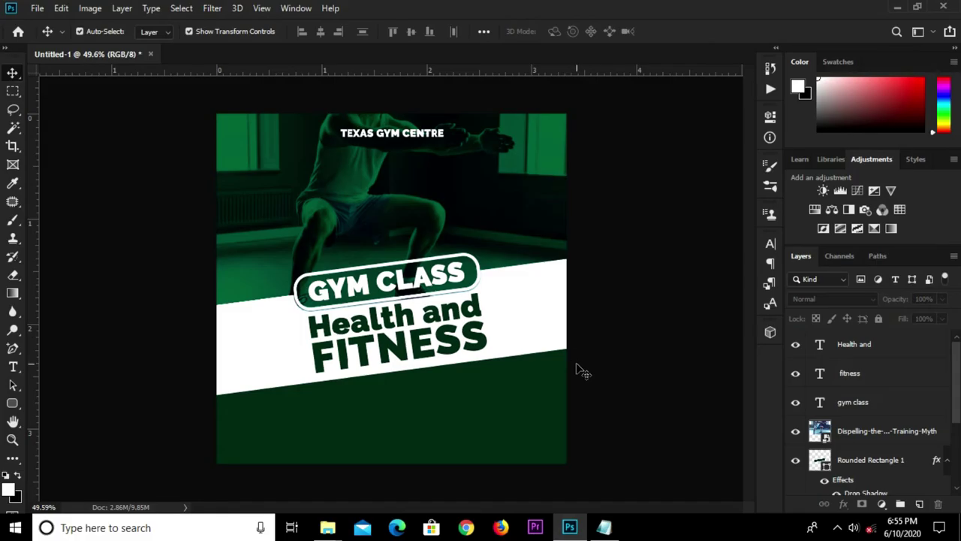
{"action": "left_click", "coordinate": [604, 527]}
Copy Personal Training, BodyPump, BodyCombat from Notepad and paste them as text below the band
{"action": "mouse_move", "coordinate": [331, 290]}
{"action": "left_mouse_down"}
{"action": "mouse_move", "coordinate": [263, 278]}
{"action": "mouse_move", "coordinate": [263, 265]}
{"action": "left_mouse_up"}
{"action": "right_click", "coordinate": [272, 267]}
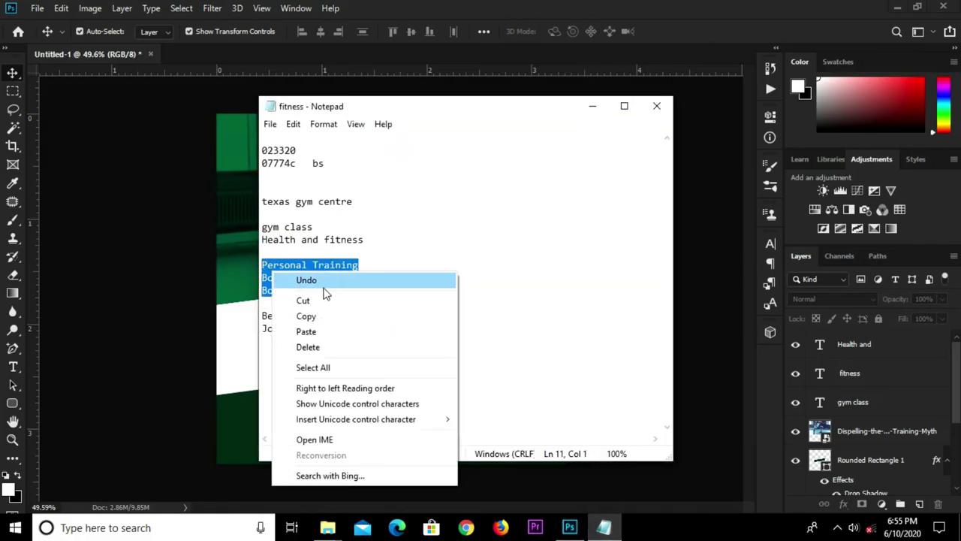
{"action": "left_click", "coordinate": [329, 324]}
{"action": "left_click", "coordinate": [172, 309]}
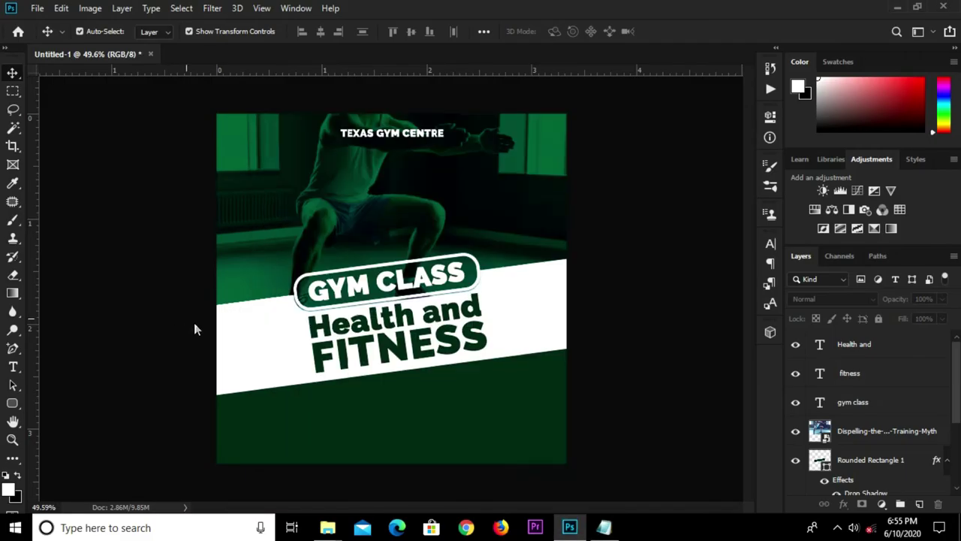
{"action": "key", "text": "t"}
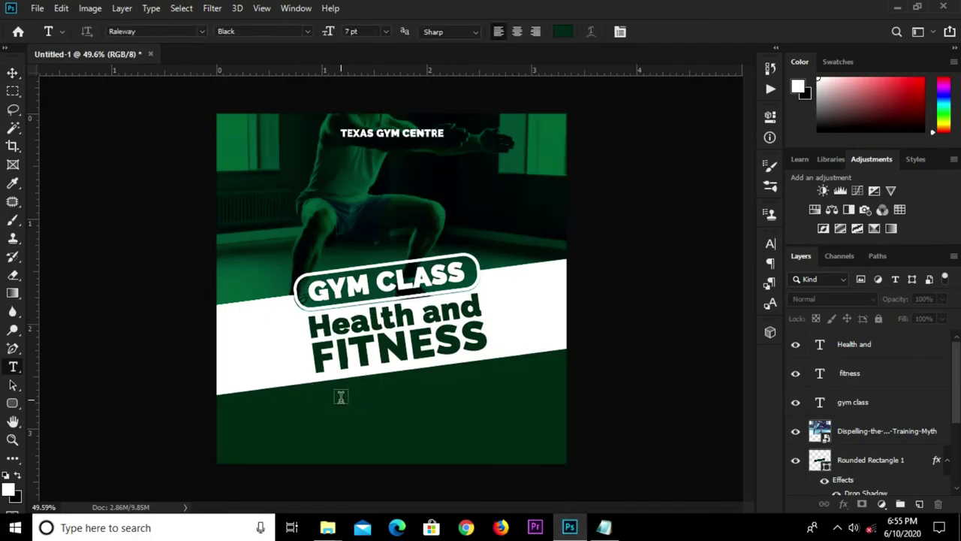
{"action": "left_click", "coordinate": [341, 397]}
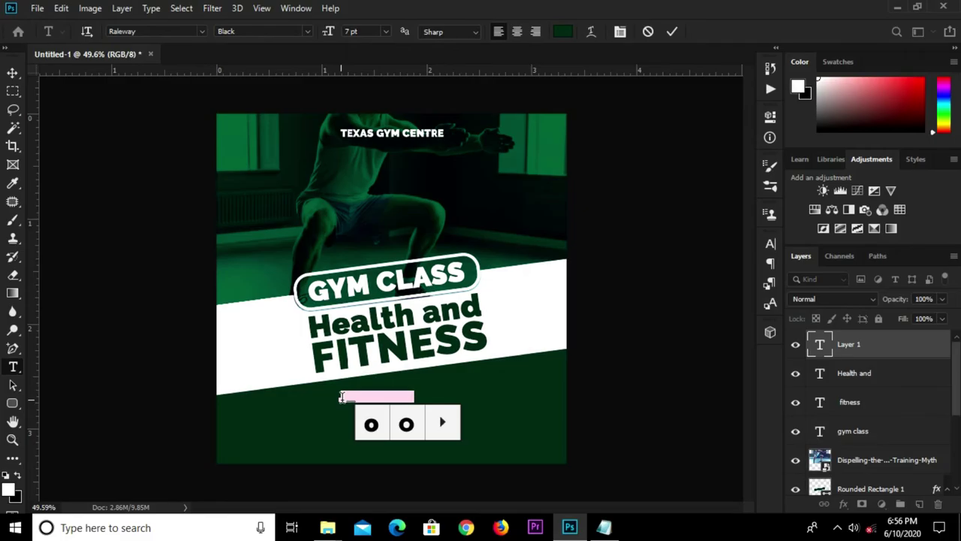
{"action": "key", "text": "ctrl+v"}
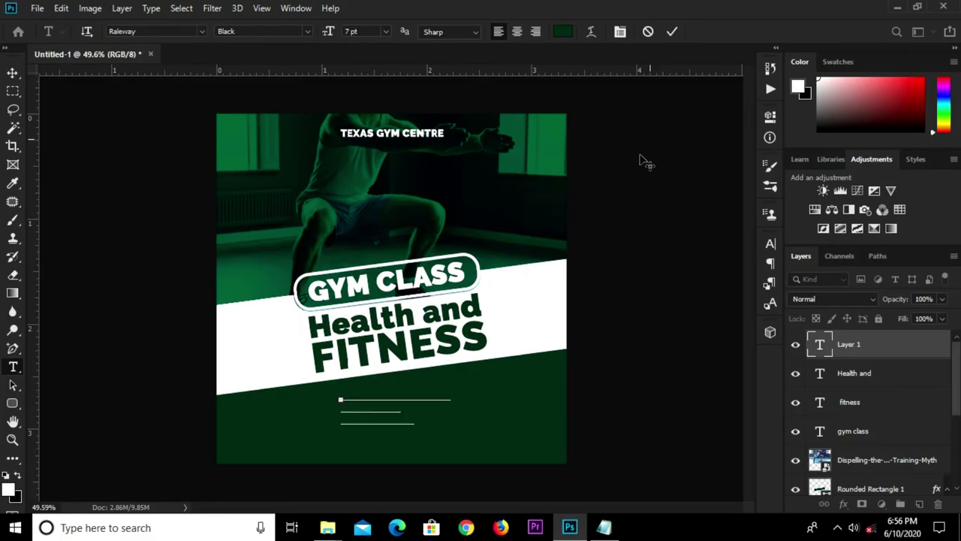
{"action": "left_click", "coordinate": [670, 34]}
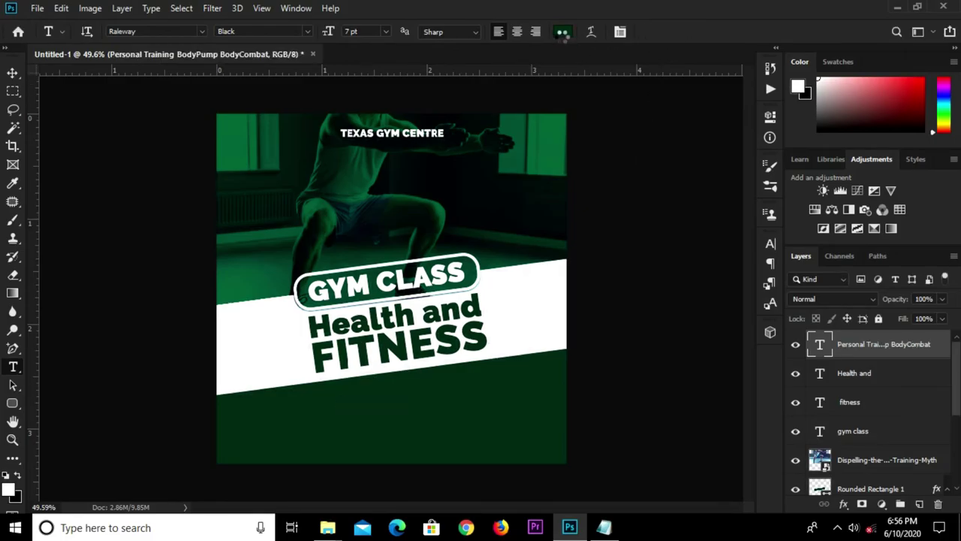
Make the services list white (#ffffff), mixed case, in Regular weight
{"action": "left_click", "coordinate": [562, 33]}
{"action": "type", "text": "ffffff"}
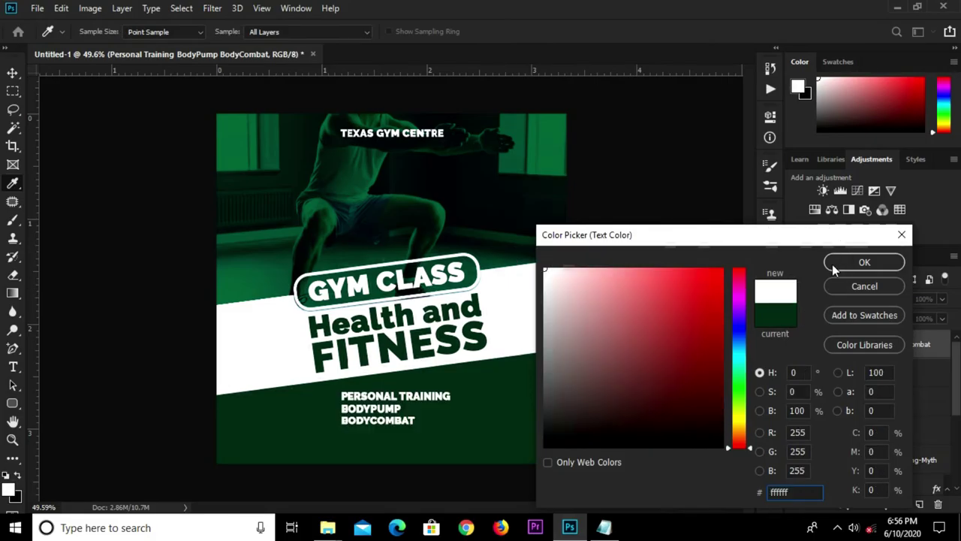
{"action": "left_click", "coordinate": [834, 263]}
{"action": "left_click", "coordinate": [769, 242]}
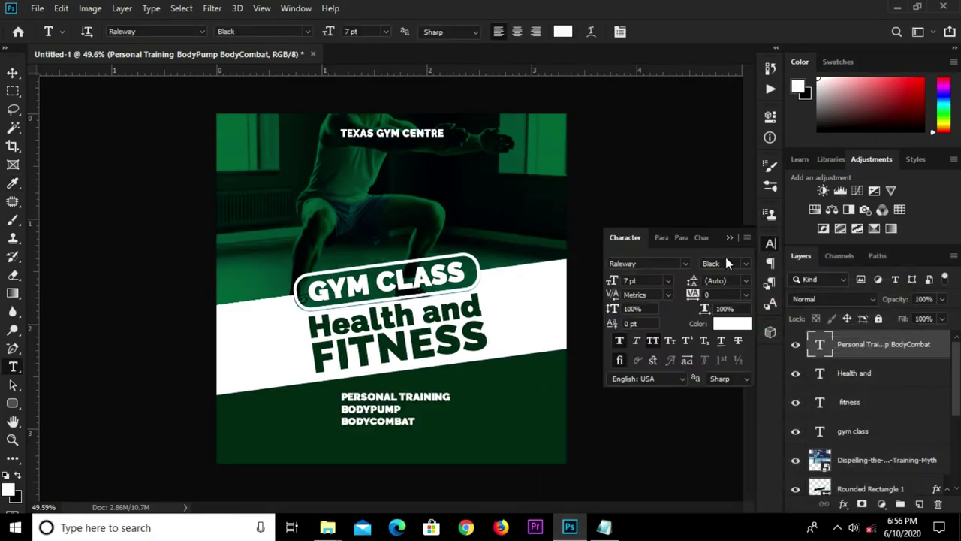
{"action": "left_click", "coordinate": [651, 341]}
{"action": "left_click", "coordinate": [746, 262]}
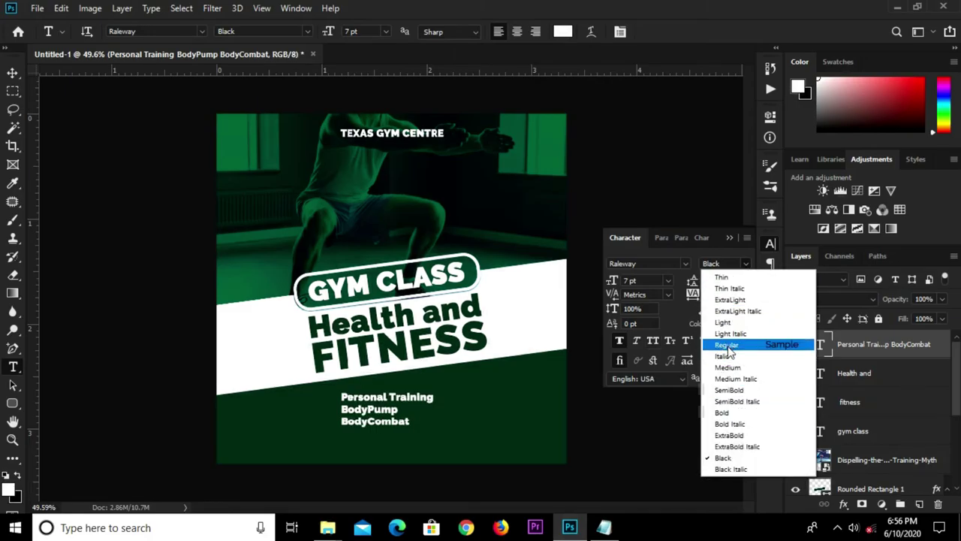
{"action": "left_click", "coordinate": [726, 345]}
{"action": "key", "text": "ctrl+Return"}
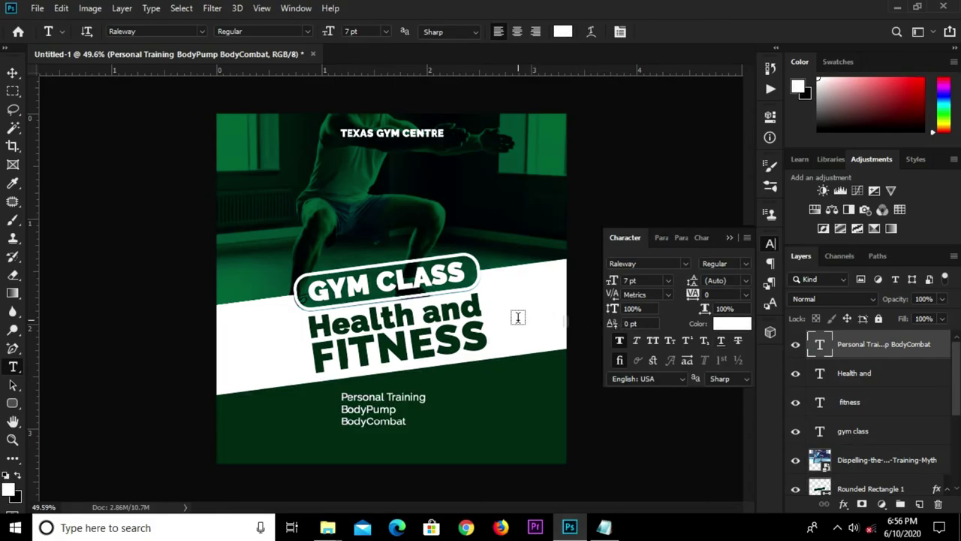
Set the services list font size to 8 pt
{"action": "key", "text": "v"}
{"action": "left_click", "coordinate": [668, 281]}
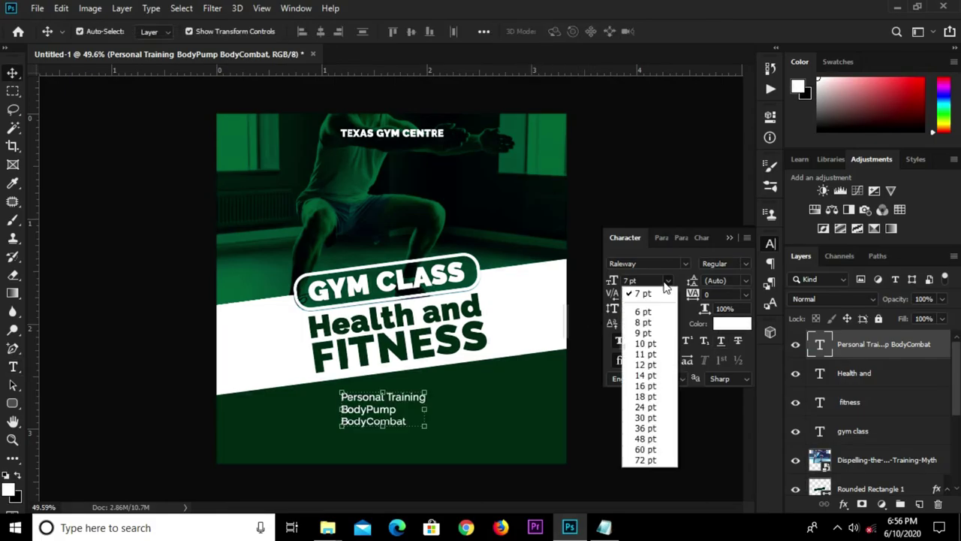
{"action": "left_click", "coordinate": [639, 326]}
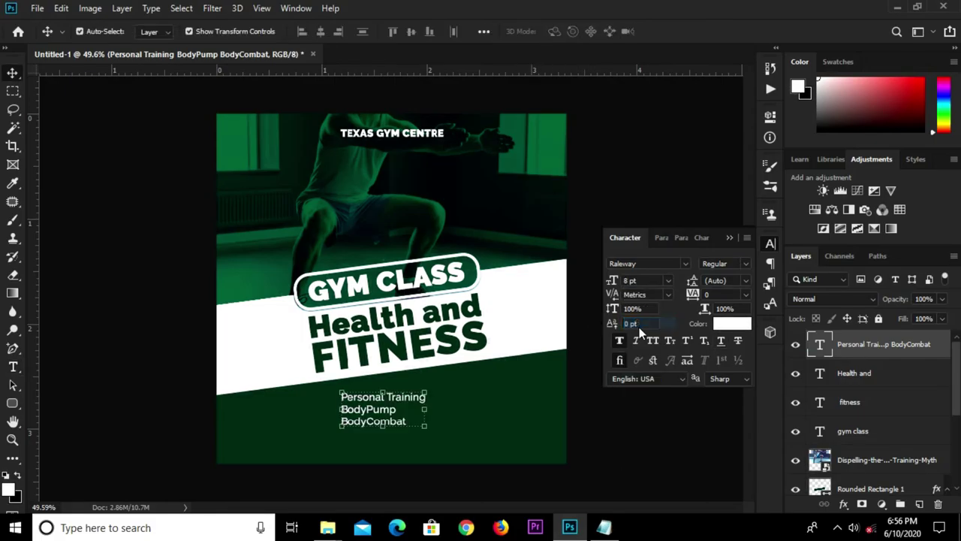
{"action": "left_click", "coordinate": [732, 238]}
Centre the services list horizontally on the canvas, then bring the fitness notes forward
{"action": "scroll", "coordinate": [458, 412], "scroll_direction": "up", "scroll_amount": 1}
{"action": "scroll", "coordinate": [459, 413], "scroll_direction": "up", "scroll_amount": 1}
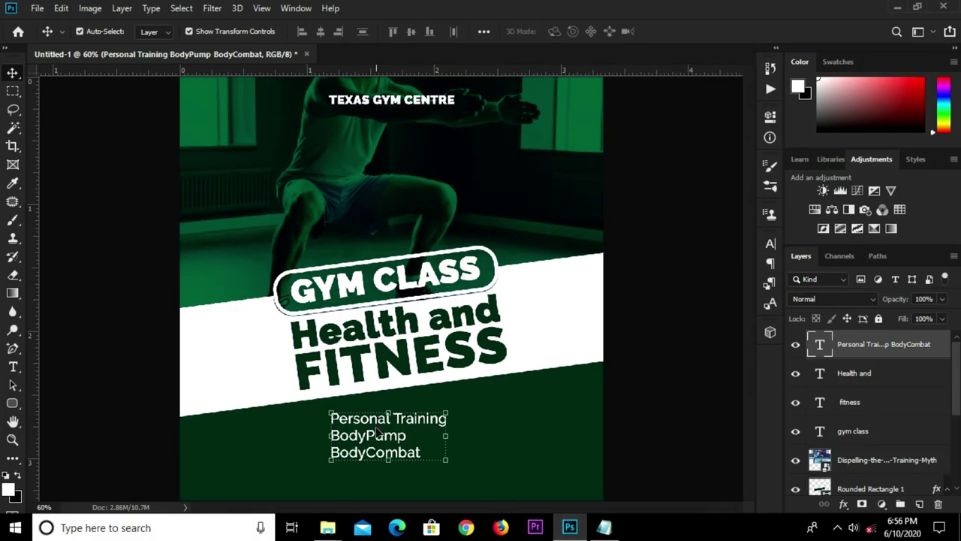
{"action": "left_click_drag", "start_coordinate": [381, 434], "coordinate": [387, 424]}
{"action": "key", "text": "ctrl+a"}
{"action": "left_click", "coordinate": [320, 32]}
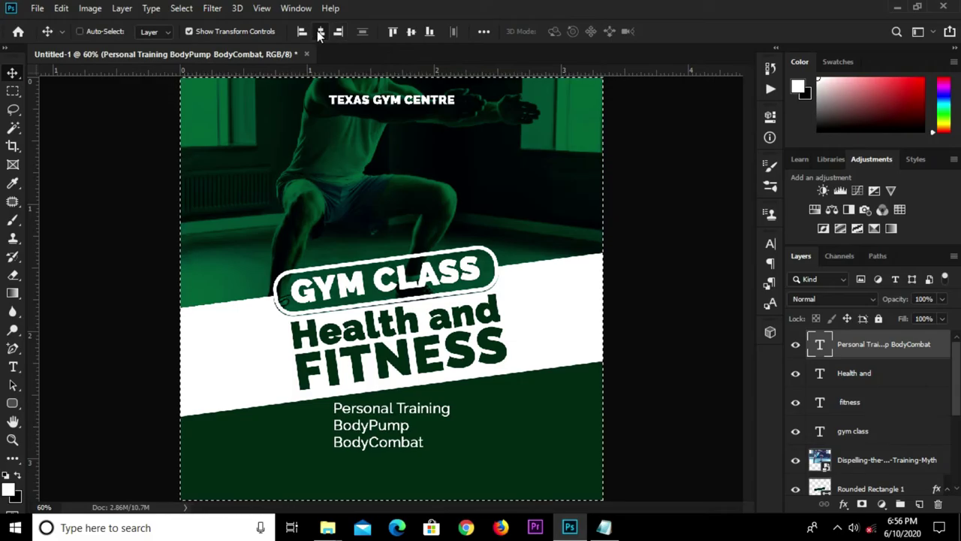
{"action": "key", "text": "ctrl+d"}
{"action": "key", "text": "Up"}
{"action": "key", "text": "Up"}
{"action": "key", "text": "Up"}
{"action": "key", "text": "Up"}
{"action": "key", "text": "Up"}
{"action": "key", "text": "Up"}
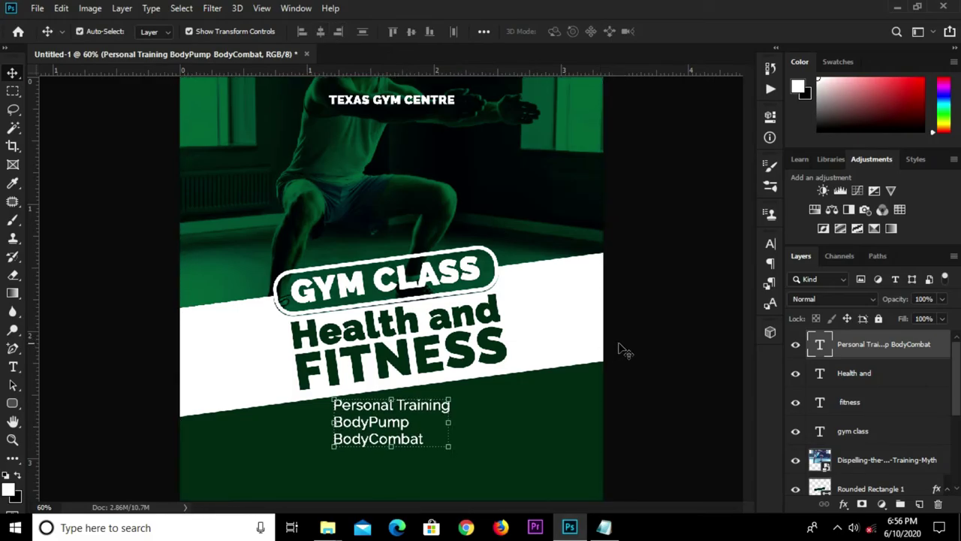
{"action": "key", "text": "Down"}
{"action": "key", "text": "Down"}
{"action": "key", "text": "Down"}
{"action": "key", "text": "Down"}
{"action": "key", "text": "Down"}
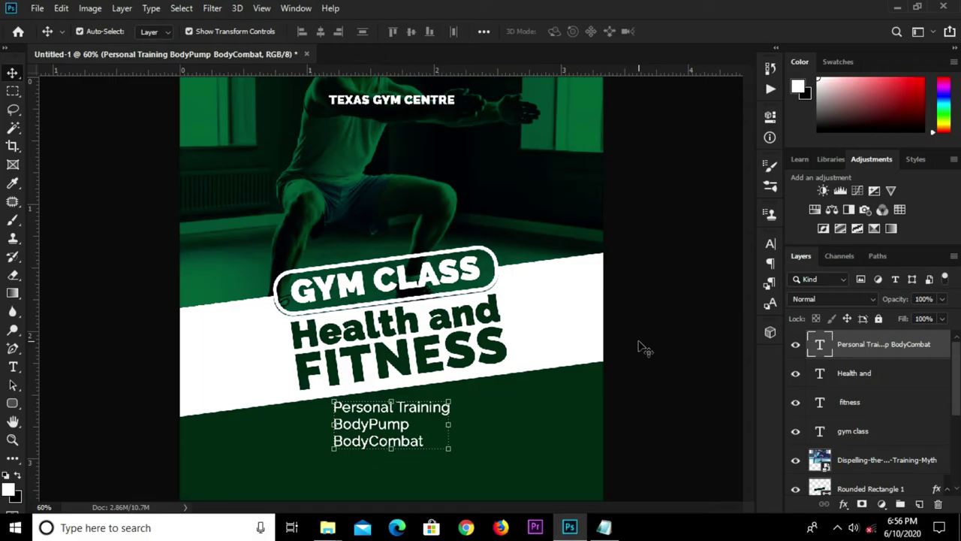
{"action": "left_click", "coordinate": [642, 347]}
{"action": "left_click", "coordinate": [603, 527]}
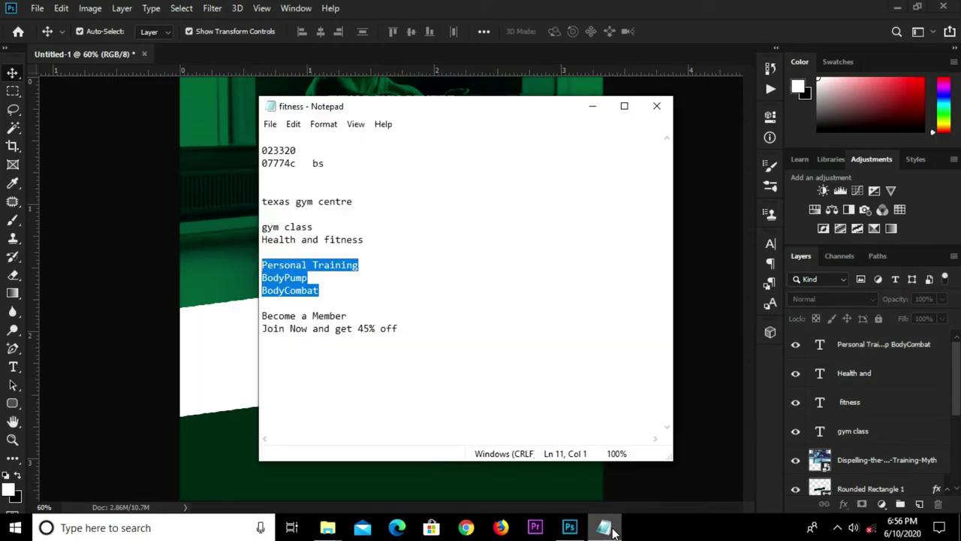
Copy the 'Become a Member' line from the Notepad fitness notes
{"action": "left_click_drag", "start_coordinate": [348, 315], "coordinate": [289, 313]}
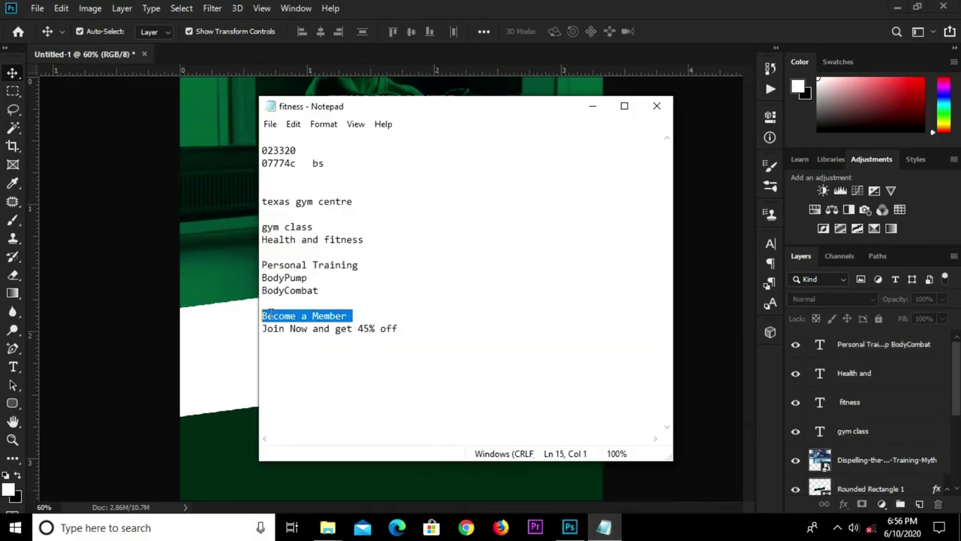
{"action": "right_click", "coordinate": [262, 315]}
{"action": "left_click", "coordinate": [307, 150]}
{"action": "left_click", "coordinate": [143, 213]}
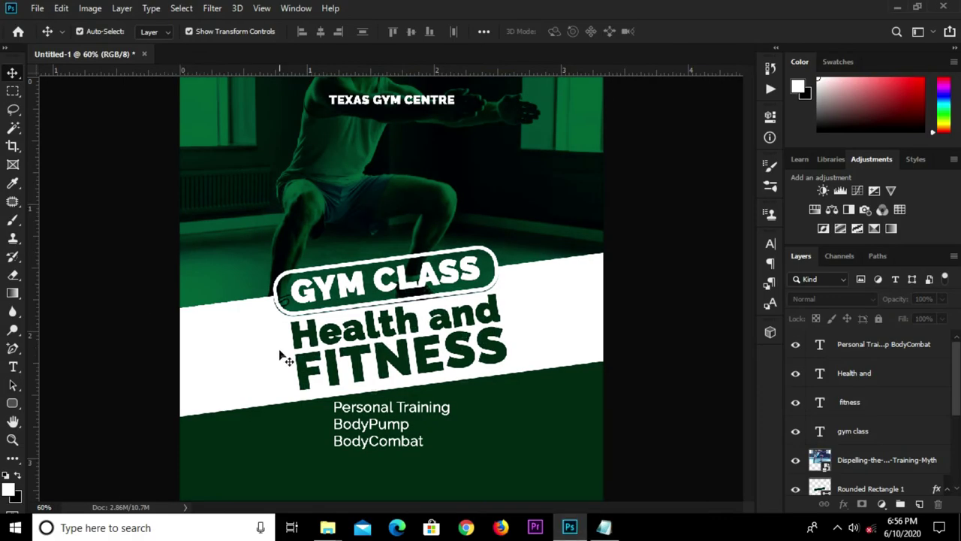
Duplicate the services list, retype it as 'Become a Member', and left-align it below BodyCombat
{"action": "left_click", "coordinate": [373, 428]}
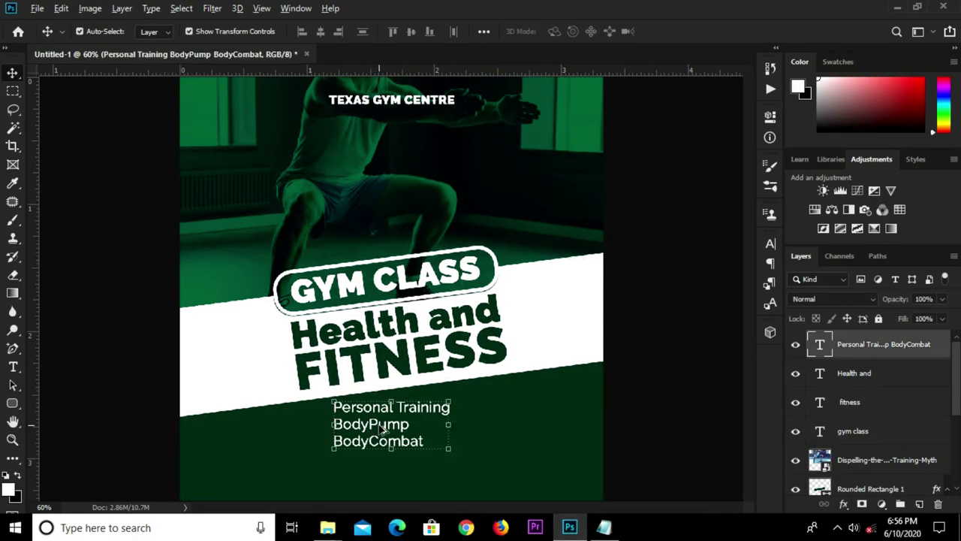
{"action": "left_click_drag", "start_coordinate": [381, 428], "coordinate": [525, 452]}
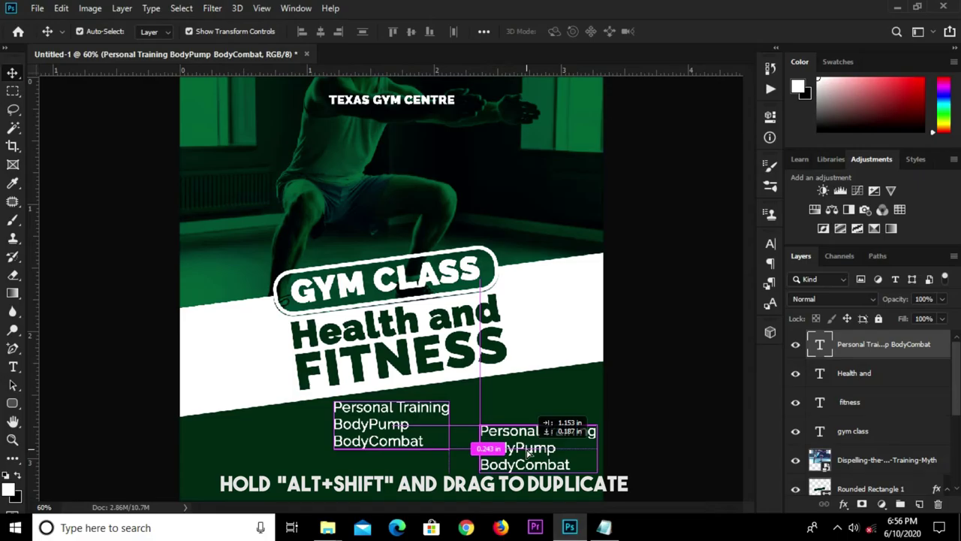
{"action": "key", "text": "t"}
{"action": "left_click", "coordinate": [502, 432]}
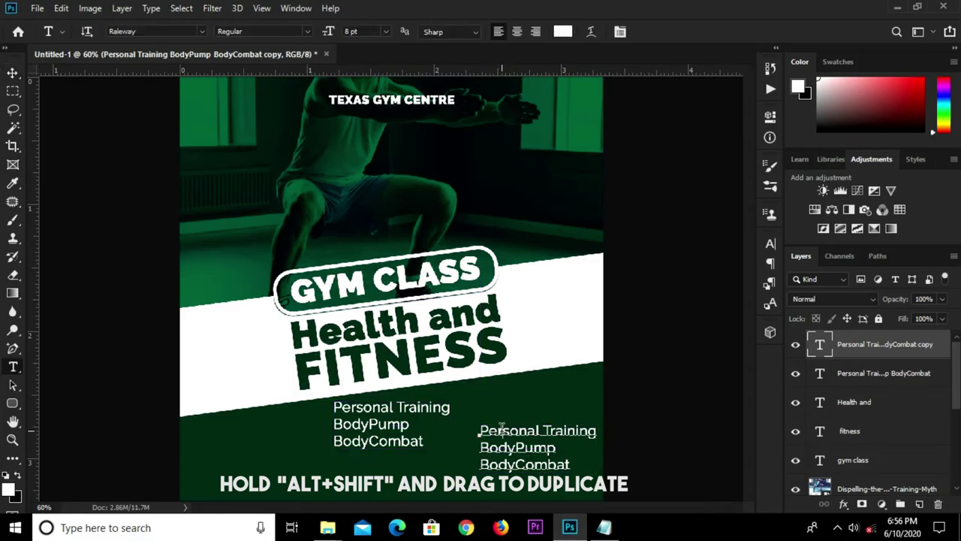
{"action": "key", "text": "ctrl+a"}
{"action": "type", "text": "Become a Membe"}
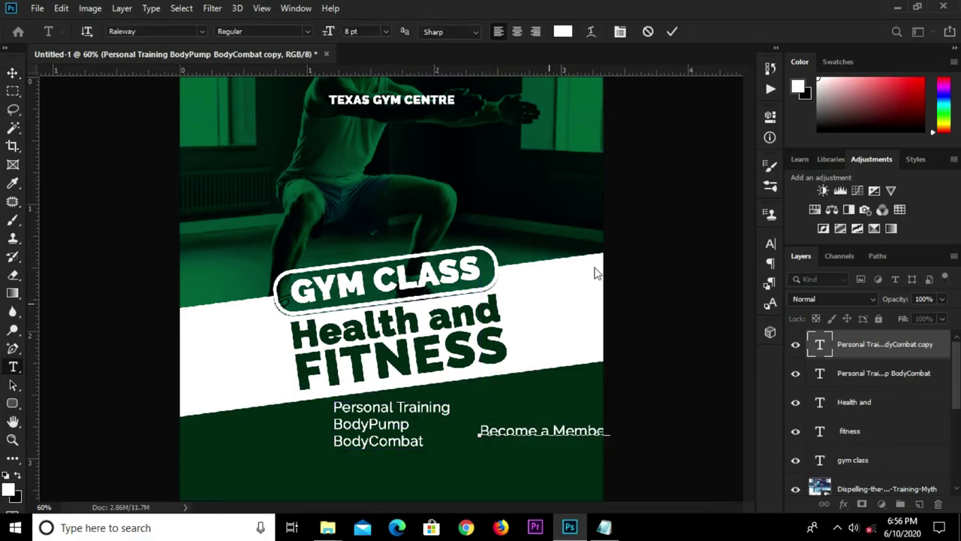
{"action": "type", "text": "r"}
{"action": "key", "text": "ctrl+Return"}
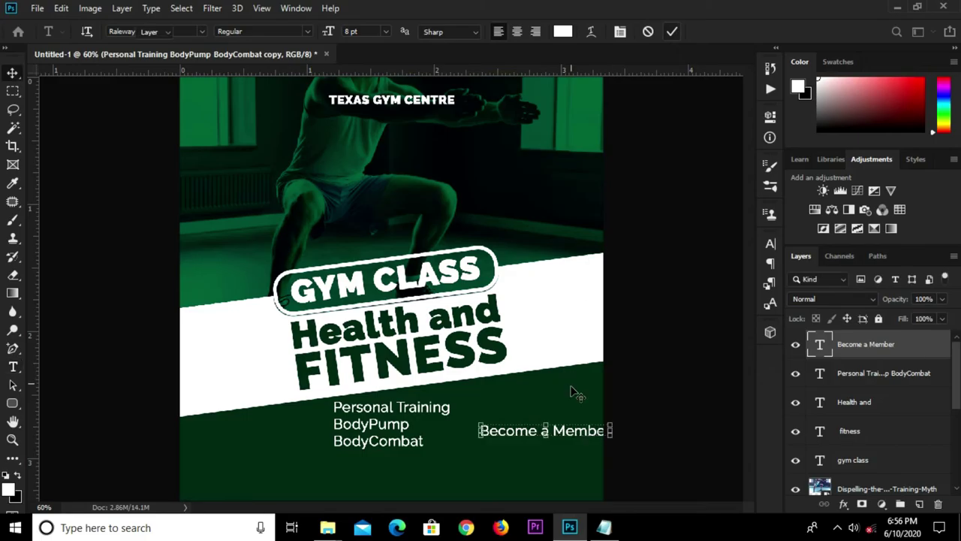
{"action": "key", "text": "v"}
{"action": "left_click_drag", "start_coordinate": [559, 439], "coordinate": [400, 466]}
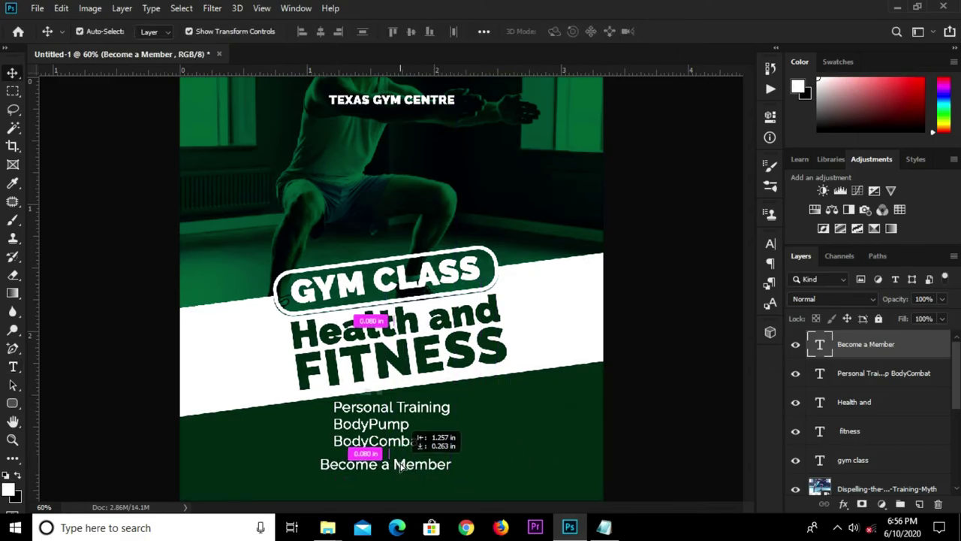
{"action": "left_click_drag", "start_coordinate": [400, 466], "coordinate": [413, 467]}
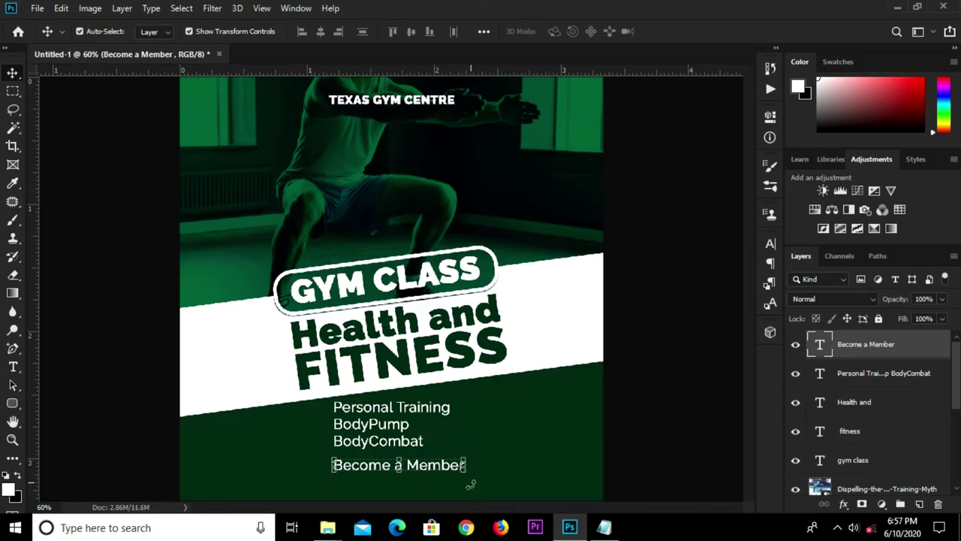
Copy the 'Join Now and get 45% off' line from the Notepad notes
{"action": "left_click", "coordinate": [604, 527]}
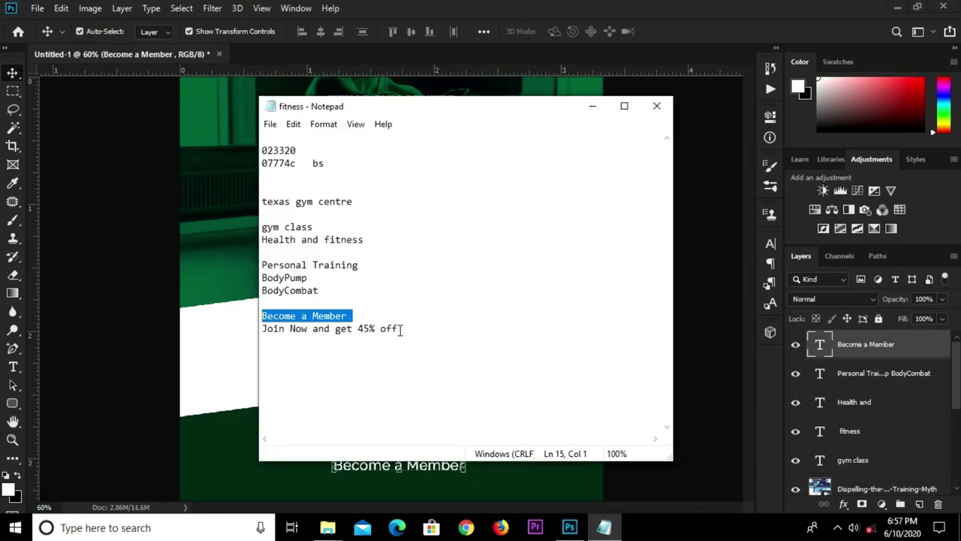
{"action": "left_click_drag", "start_coordinate": [402, 330], "coordinate": [262, 329]}
{"action": "right_click", "coordinate": [282, 330]}
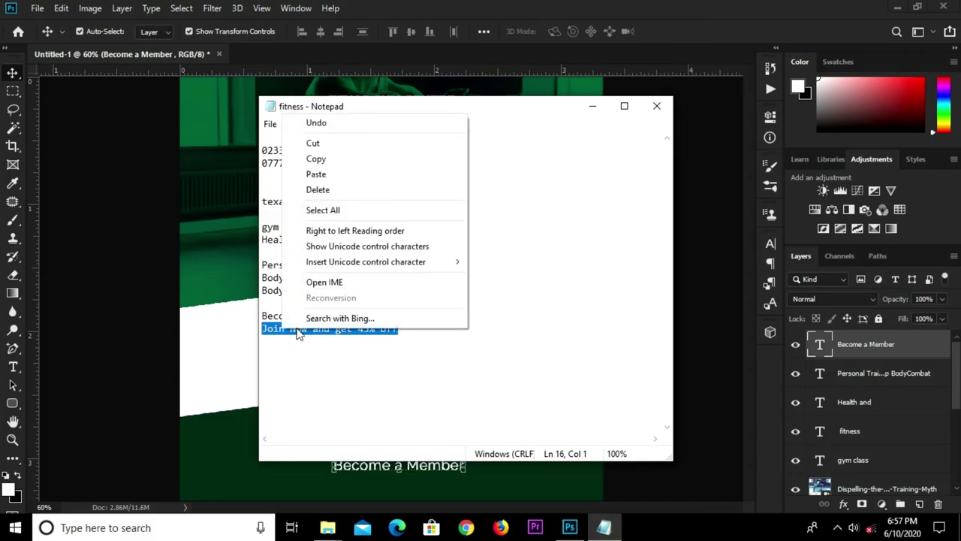
{"action": "left_click", "coordinate": [352, 165]}
{"action": "left_click", "coordinate": [155, 339]}
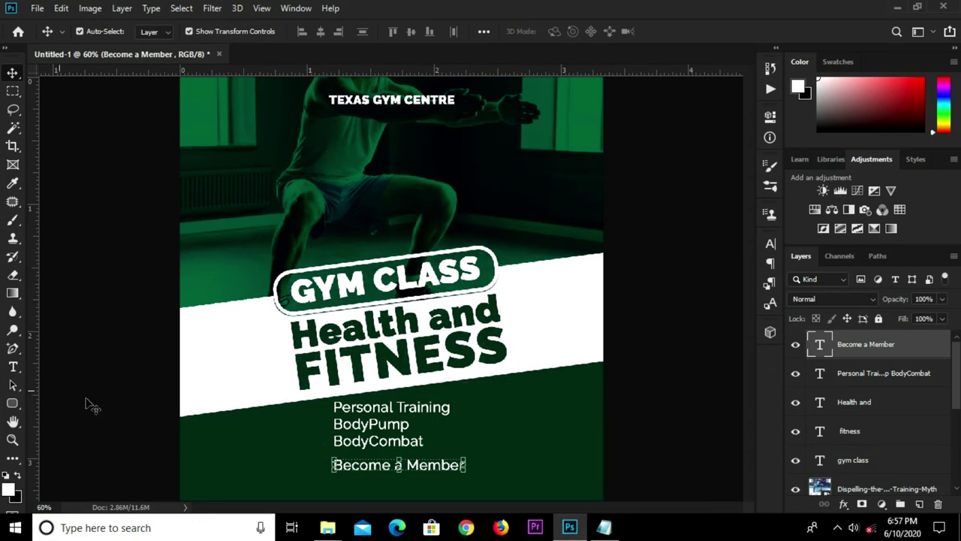
Draw a white 304 × 34 px rectangle bar directly under Become a Member
{"action": "left_click", "coordinate": [12, 403]}
{"action": "left_click", "coordinate": [68, 401]}
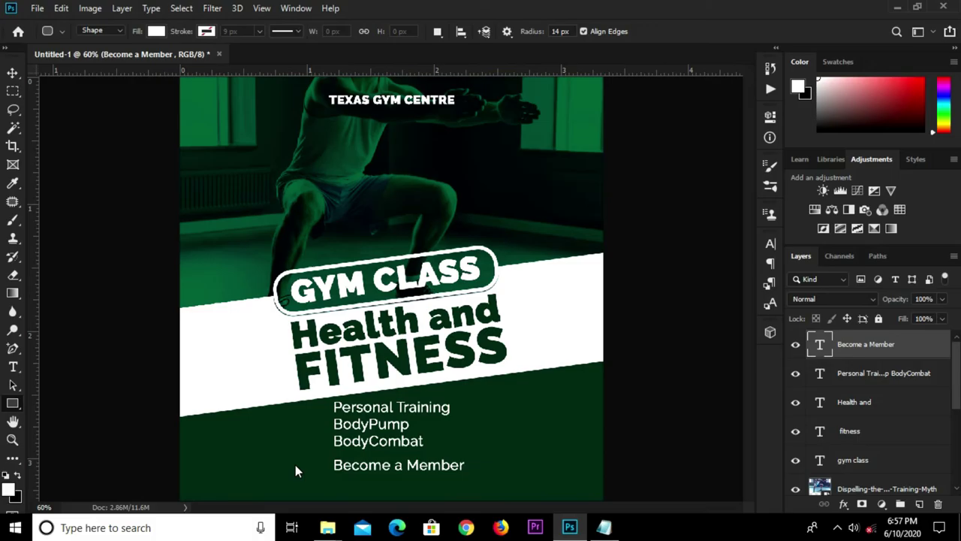
{"action": "left_click_drag", "start_coordinate": [333, 470], "coordinate": [464, 491]}
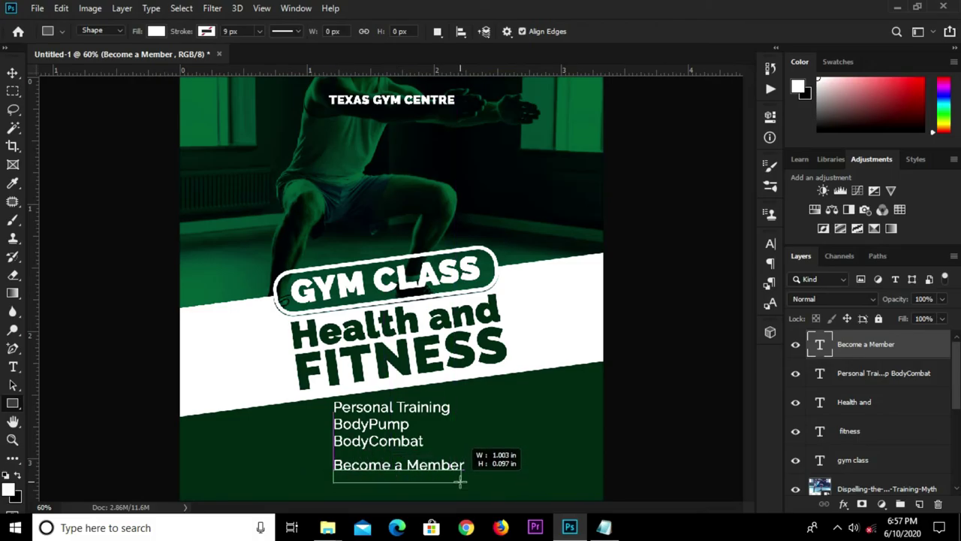
{"action": "left_click_drag", "start_coordinate": [464, 491], "coordinate": [461, 486]}
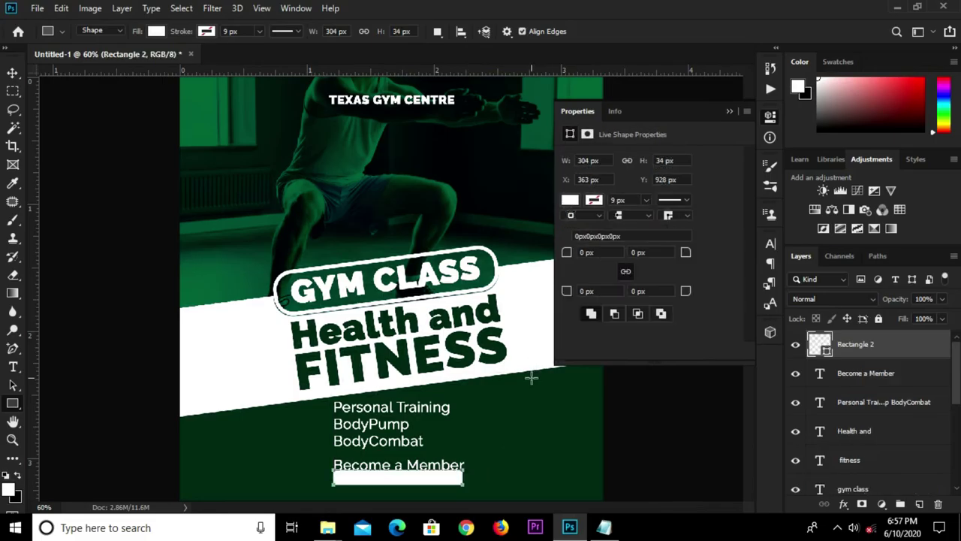
{"action": "key", "text": "v"}
{"action": "key", "text": "Down"}
{"action": "key", "text": "Down"}
{"action": "key", "text": "Down"}
{"action": "key", "text": "Down"}
{"action": "key", "text": "Down"}
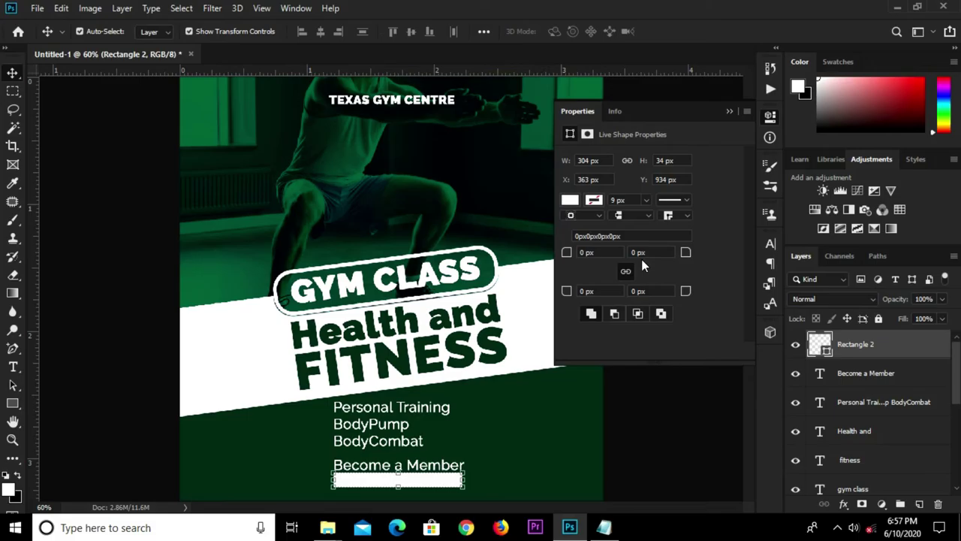
{"action": "left_click", "coordinate": [729, 112]}
{"action": "scroll", "coordinate": [517, 430], "scroll_direction": "up", "scroll_amount": 2}
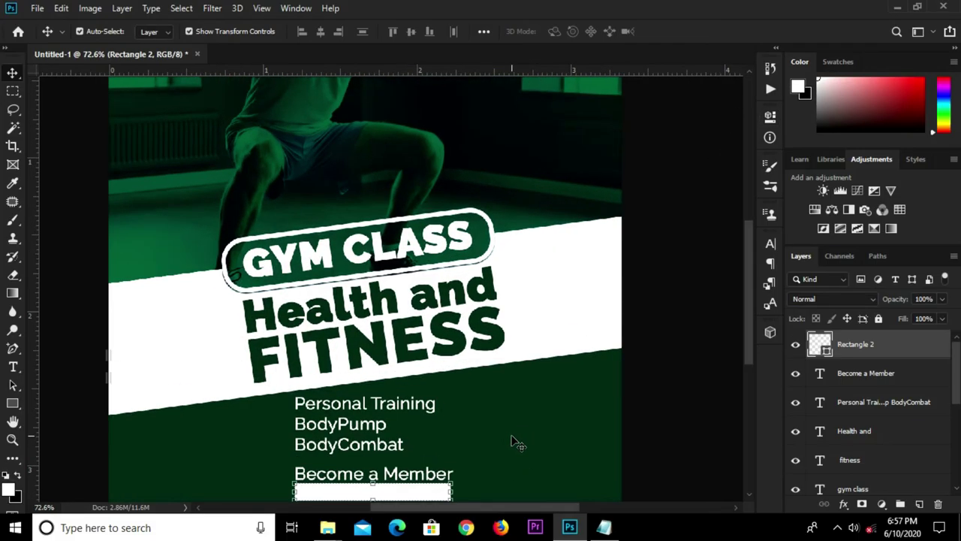
{"action": "key", "text": "t"}
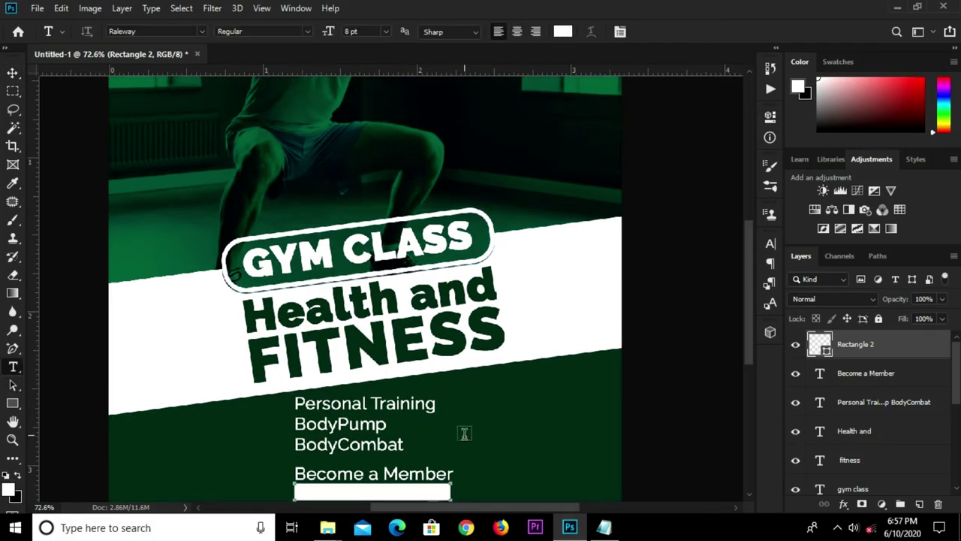
Add a 'Join Now and get' text line right of the services list
{"action": "left_click", "coordinate": [476, 427]}
{"action": "type", "text": "Join Now and get"}
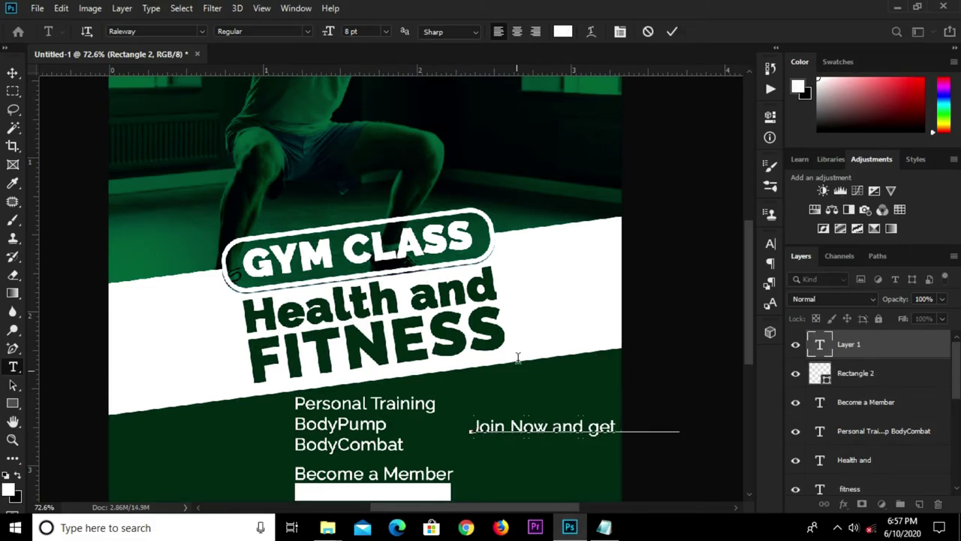
{"action": "left_click", "coordinate": [672, 34]}
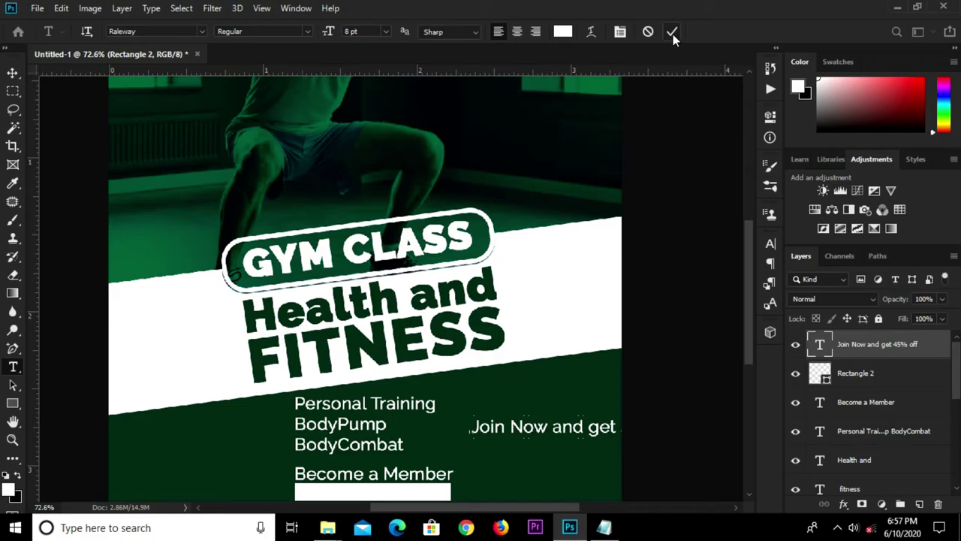
{"action": "key", "text": "v"}
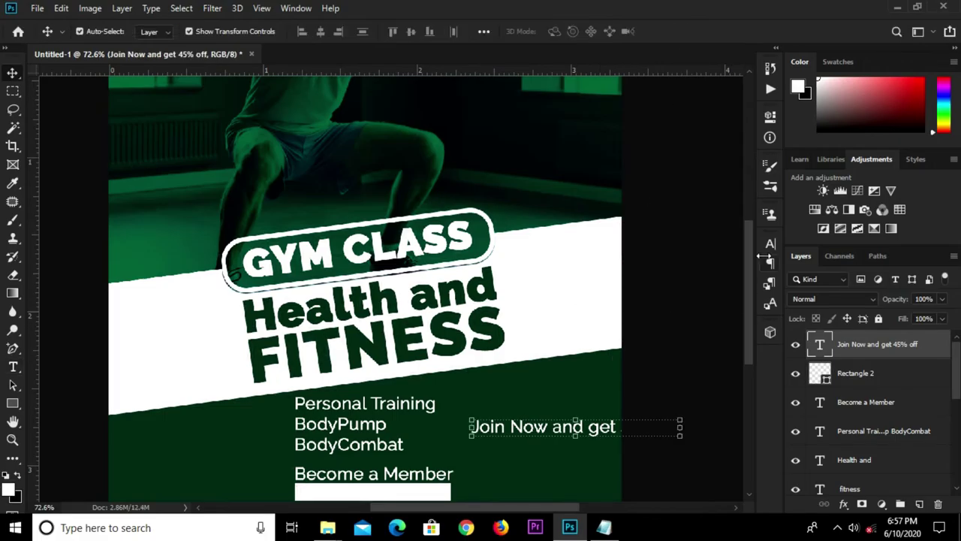
Set the Join Now text in Accidental Presidency and place it on the white bar
{"action": "left_click", "coordinate": [770, 242]}
{"action": "left_click", "coordinate": [655, 264]}
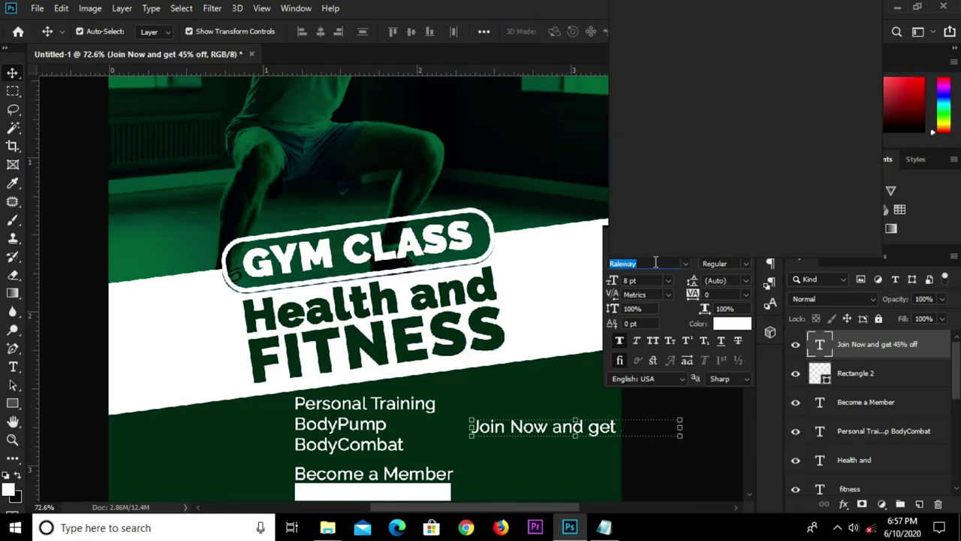
{"action": "type", "text": "ac"}
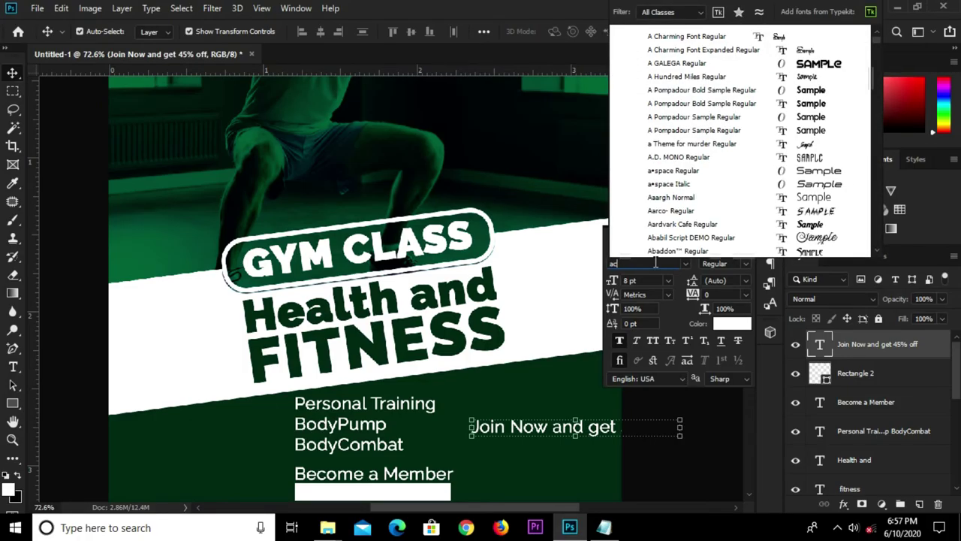
{"action": "type", "text": "cidental Preside..."}
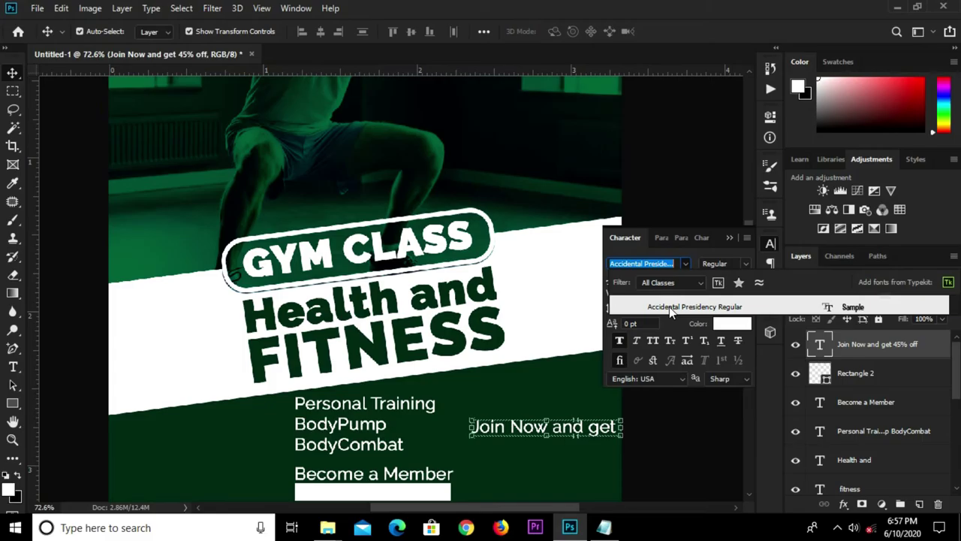
{"action": "left_click", "coordinate": [669, 306]}
{"action": "left_click_drag", "start_coordinate": [540, 444], "coordinate": [379, 488]}
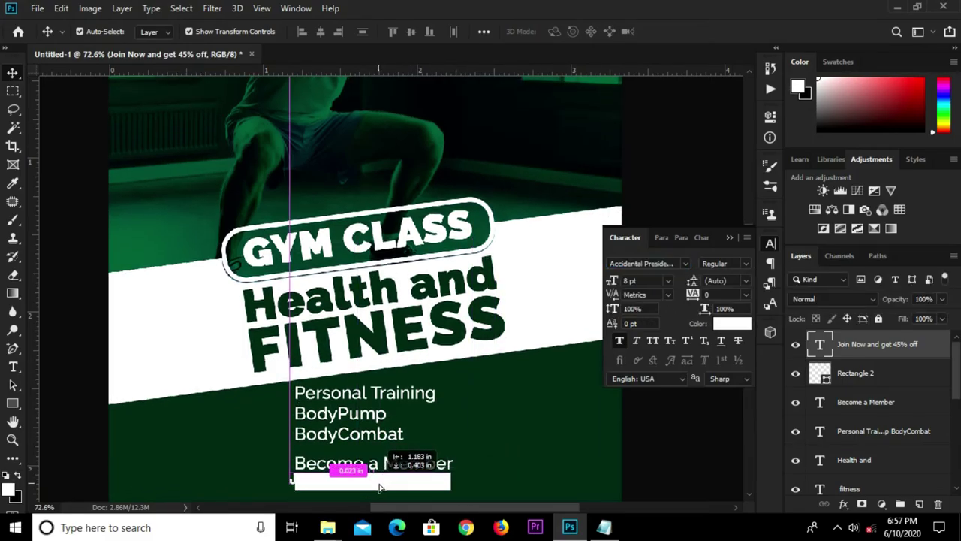
{"action": "left_click_drag", "start_coordinate": [379, 488], "coordinate": [390, 488]}
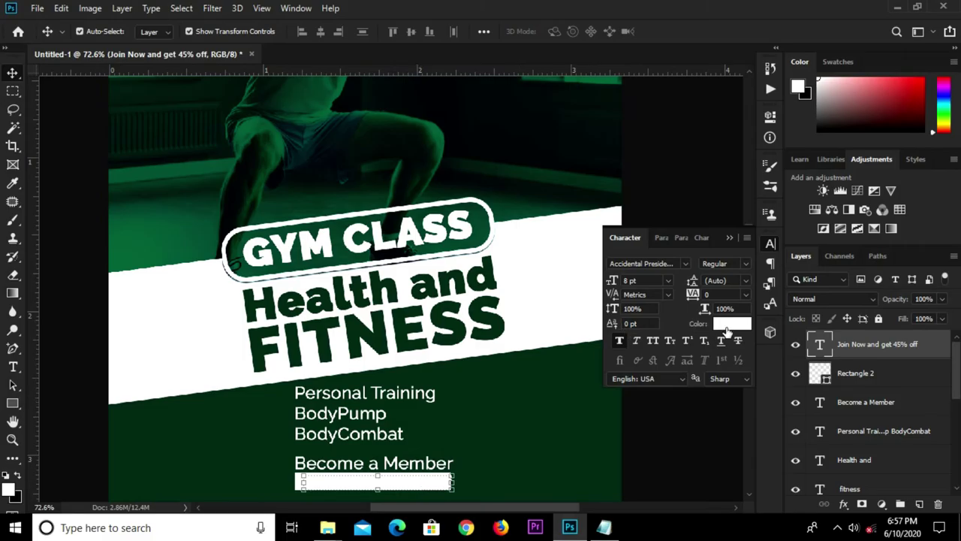
Color the Join Now text dark green 023320 and fit the whole poster in view
{"action": "left_click", "coordinate": [726, 331]}
{"action": "left_click", "coordinate": [493, 406]}
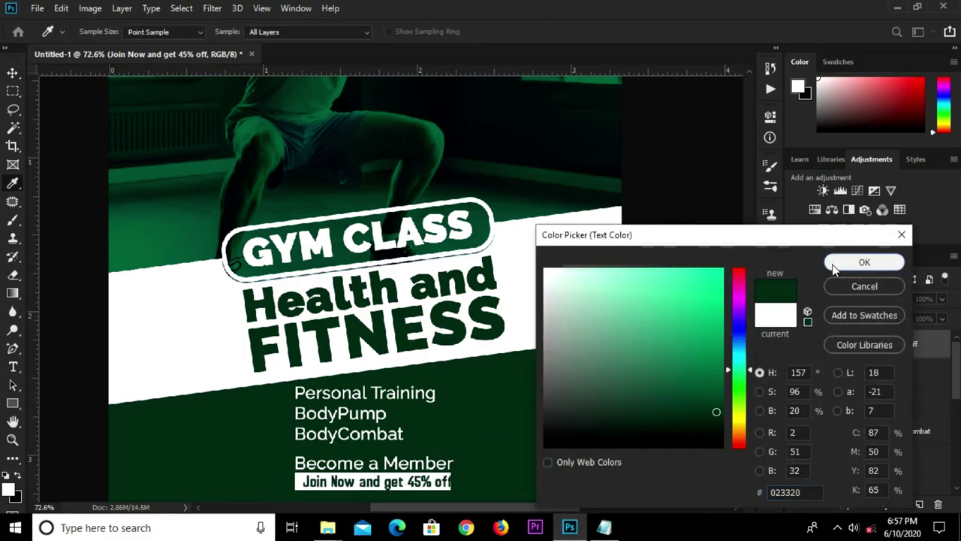
{"action": "left_click", "coordinate": [835, 263]}
{"action": "left_click", "coordinate": [729, 242]}
{"action": "scroll", "coordinate": [381, 488], "scroll_direction": "up", "scroll_amount": 1}
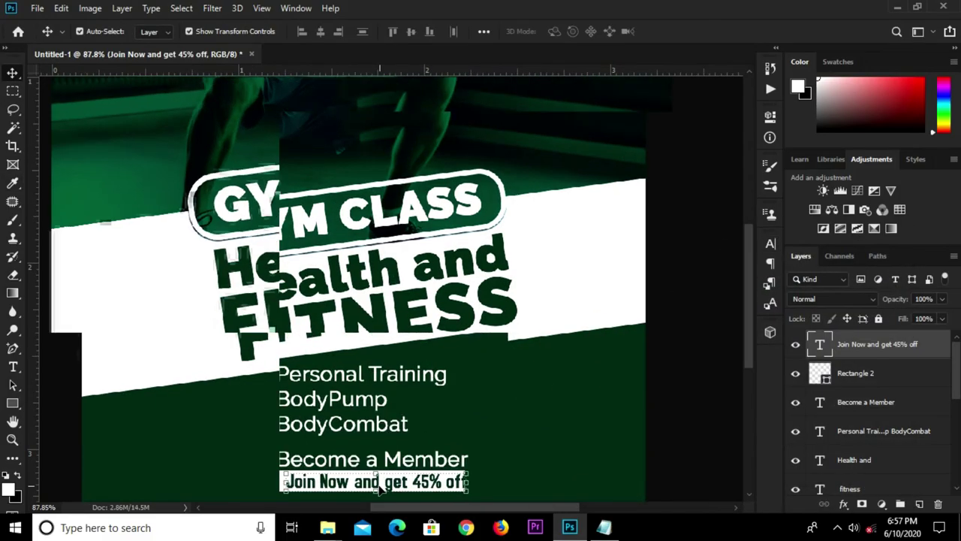
{"action": "left_click", "coordinate": [694, 400]}
{"action": "scroll", "coordinate": [630, 408], "scroll_direction": "down", "scroll_amount": 2}
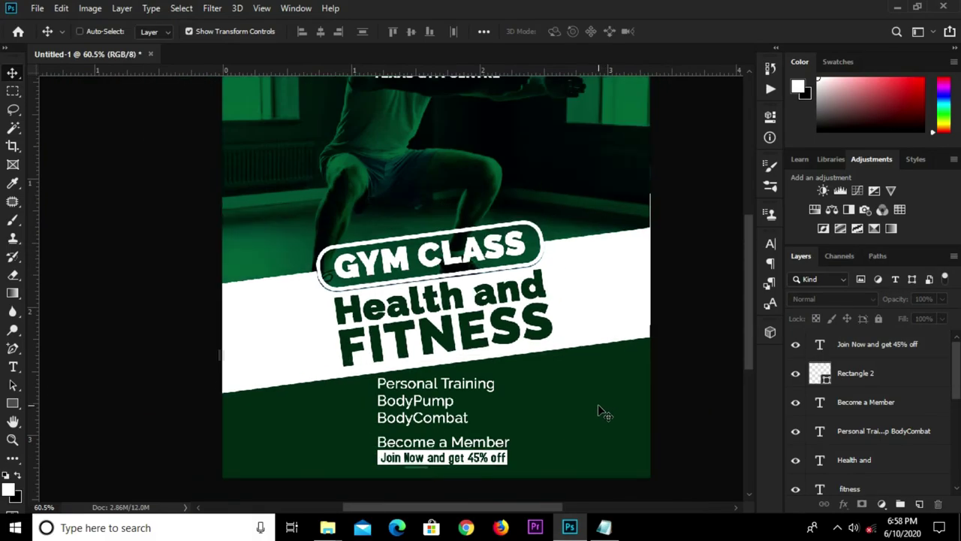
{"action": "key", "text": "ctrl+0"}
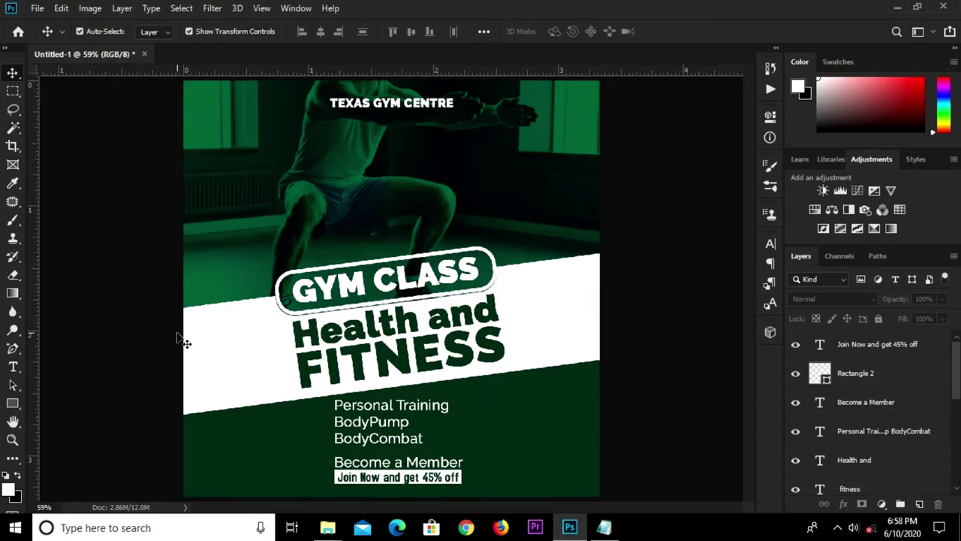
{"action": "left_click", "coordinate": [37, 9]}
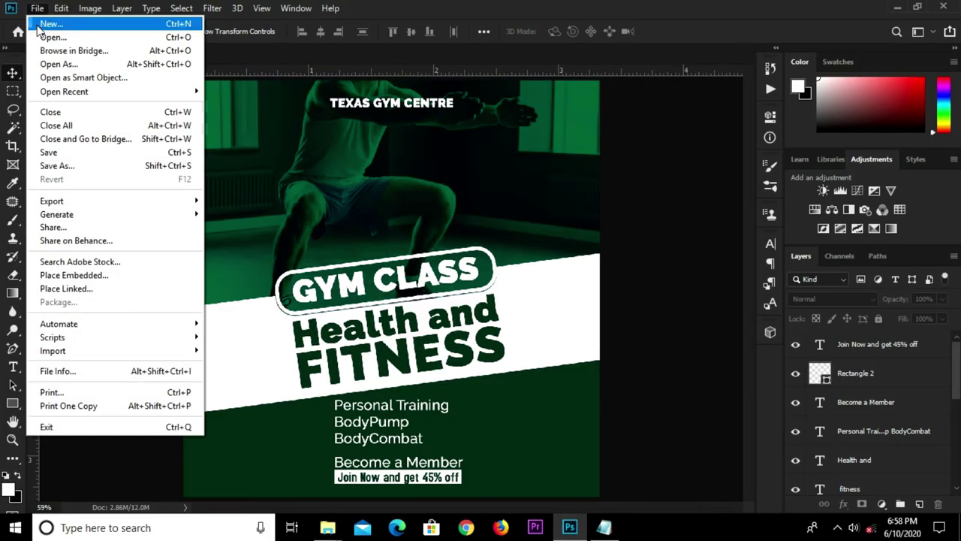
Place the kettlebell push-up photo embedded, scaled to about 28% at the flyer's lower right
{"action": "left_click", "coordinate": [78, 274]}
{"action": "left_click", "coordinate": [248, 105]}
{"action": "left_click", "coordinate": [360, 313]}
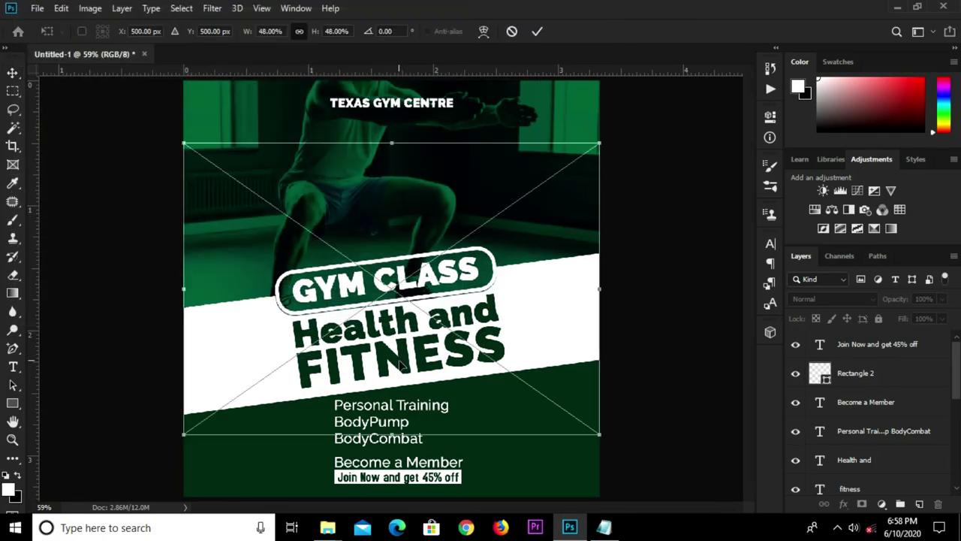
{"action": "left_click_drag", "start_coordinate": [418, 279], "coordinate": [448, 298]}
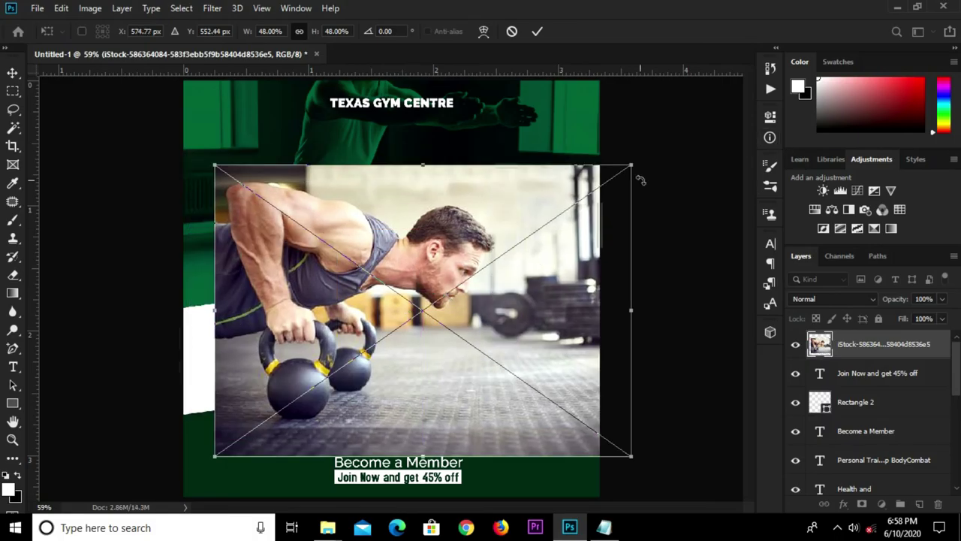
{"action": "left_click_drag", "start_coordinate": [630, 164], "coordinate": [454, 290]}
{"action": "left_click_drag", "start_coordinate": [347, 377], "coordinate": [556, 420]}
{"action": "key", "text": "Return"}
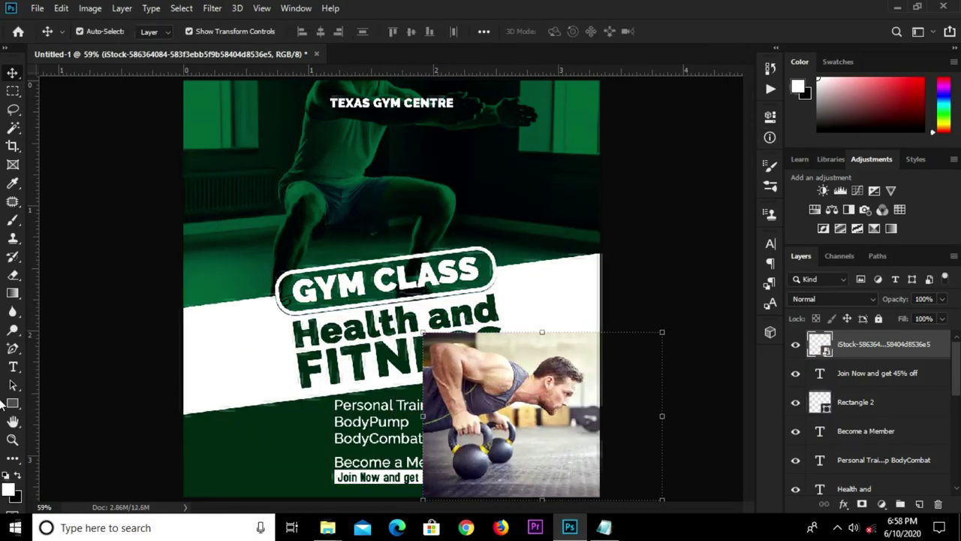
{"action": "left_click", "coordinate": [13, 405]}
{"action": "left_click", "coordinate": [87, 430]}
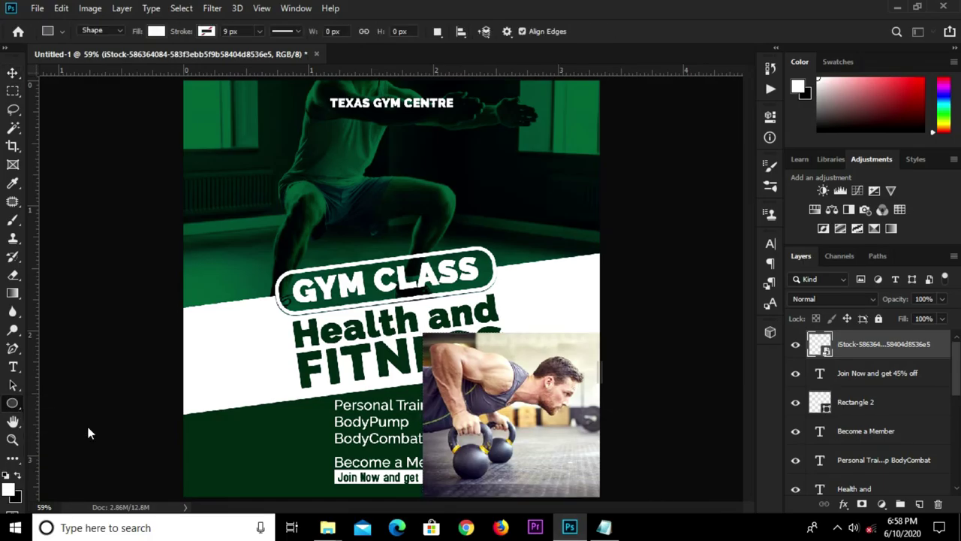
Draw a white Ellipse 1 circle and move it over the kettlebell photo
{"action": "left_click_drag", "start_coordinate": [211, 163], "coordinate": [351, 346]}
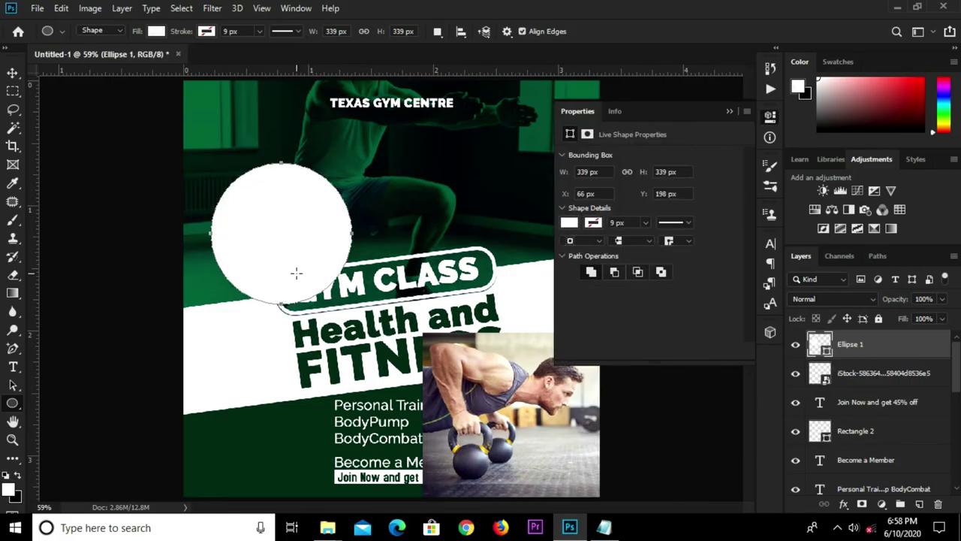
{"action": "key", "text": "v"}
{"action": "mouse_move", "coordinate": [304, 271]}
{"action": "left_mouse_down"}
{"action": "mouse_move", "coordinate": [332, 273]}
{"action": "mouse_move", "coordinate": [500, 417]}
{"action": "mouse_move", "coordinate": [557, 443]}
{"action": "mouse_move", "coordinate": [531, 430]}
{"action": "left_mouse_up"}
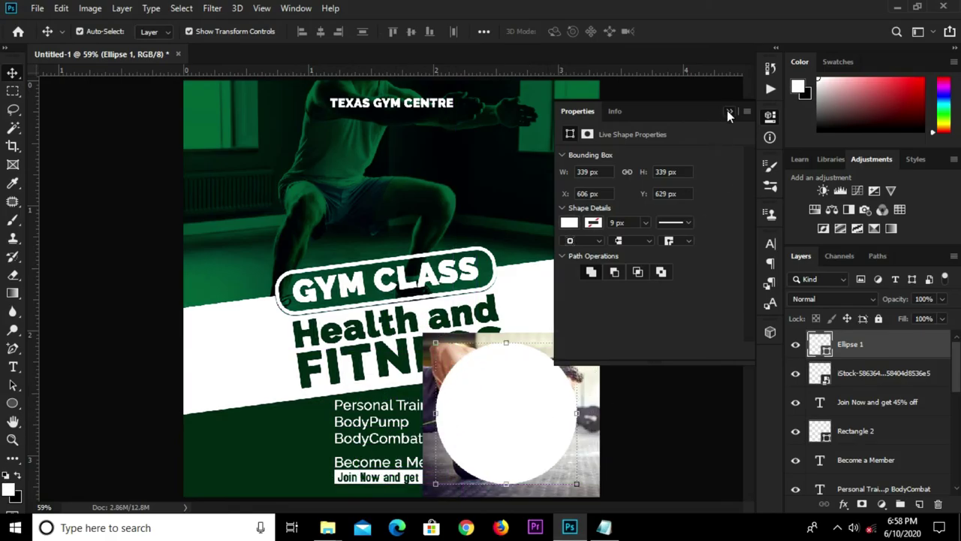
{"action": "left_click", "coordinate": [728, 111]}
Stack the photo above Ellipse 1, resize it to about 23.65%, and clip it into the circle
{"action": "double_click", "coordinate": [867, 373]}
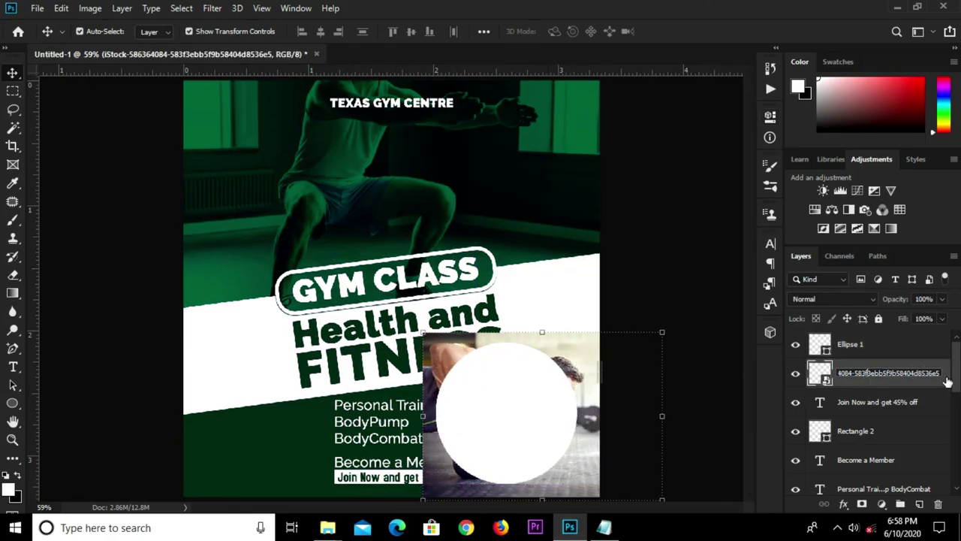
{"action": "left_click_drag", "start_coordinate": [913, 379], "coordinate": [897, 344]}
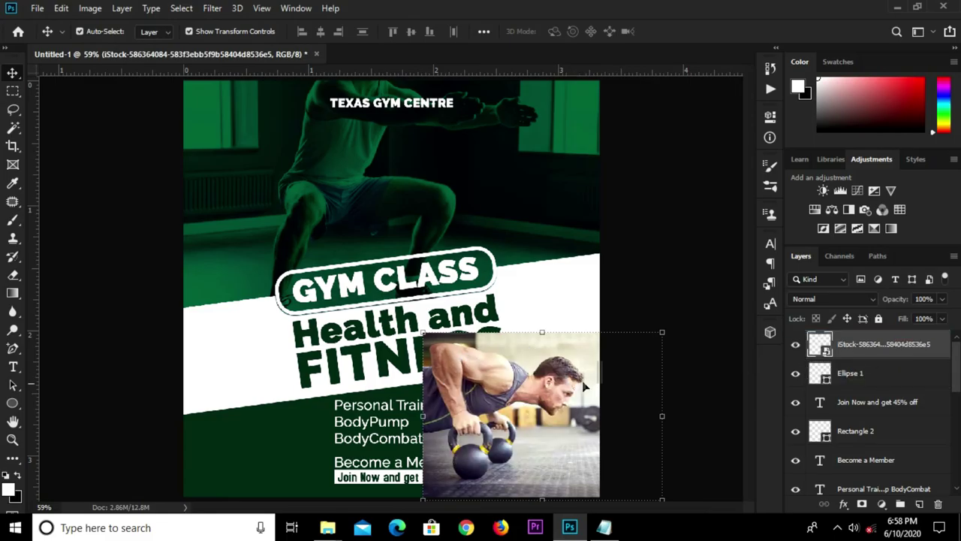
{"action": "left_click_drag", "start_coordinate": [662, 332], "coordinate": [590, 375]}
{"action": "left_click_drag", "start_coordinate": [488, 439], "coordinate": [489, 391]}
{"action": "left_click_drag", "start_coordinate": [588, 435], "coordinate": [631, 475]}
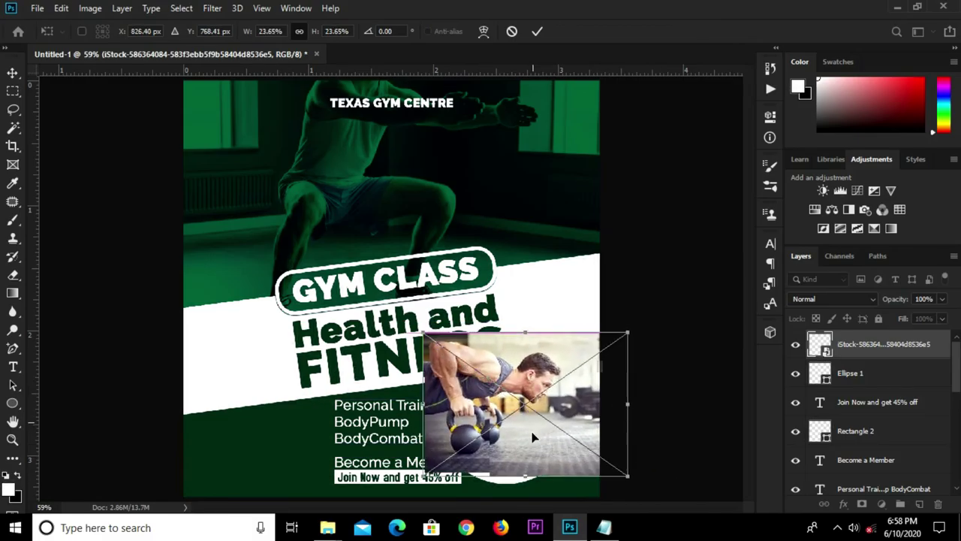
{"action": "left_click_drag", "start_coordinate": [530, 424], "coordinate": [531, 443]}
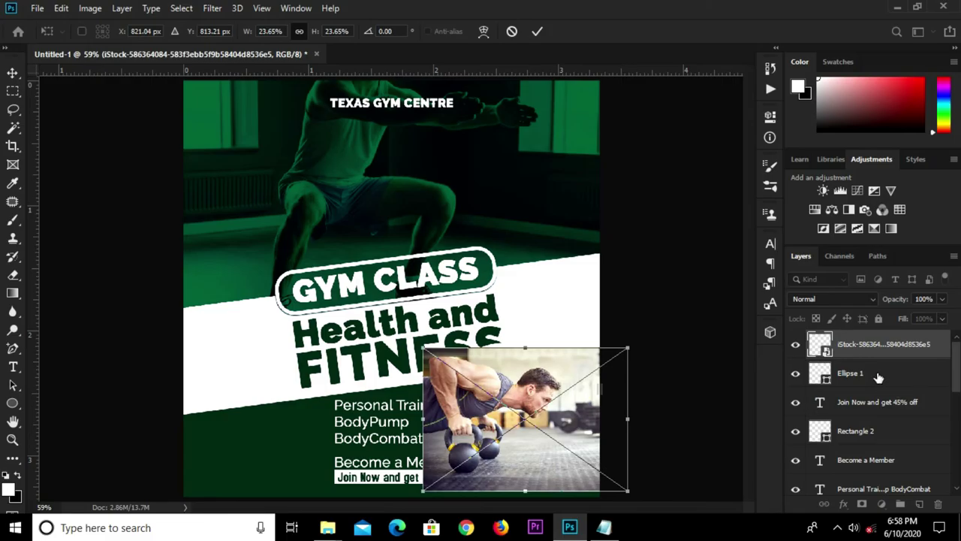
{"action": "key", "text": "Return"}
{"action": "right_click", "coordinate": [874, 347]}
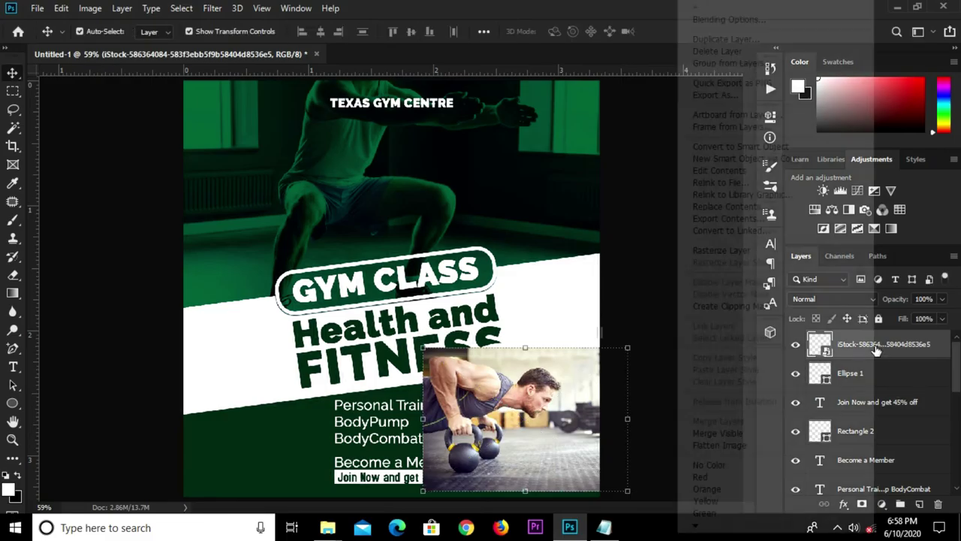
{"action": "left_click", "coordinate": [702, 306]}
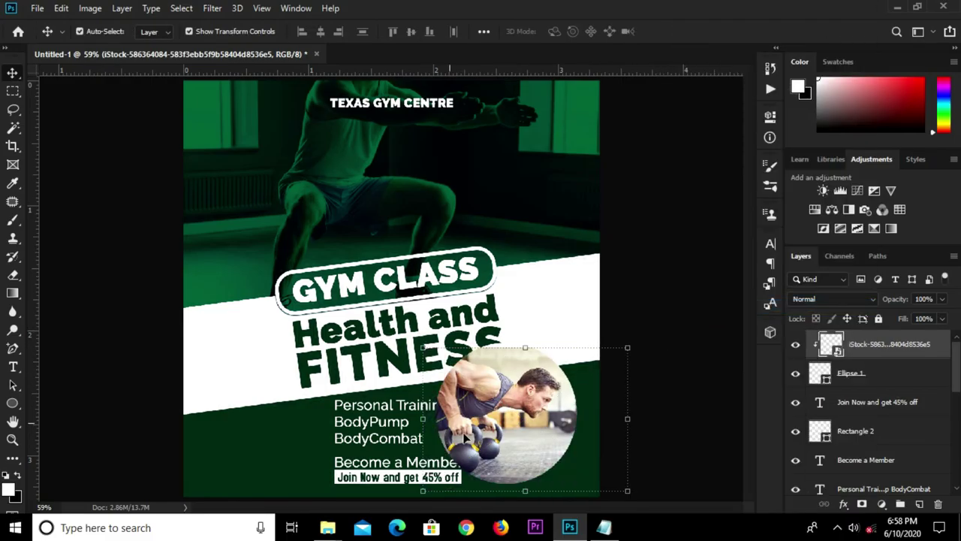
{"action": "left_click", "coordinate": [864, 379], "text": "shift"}
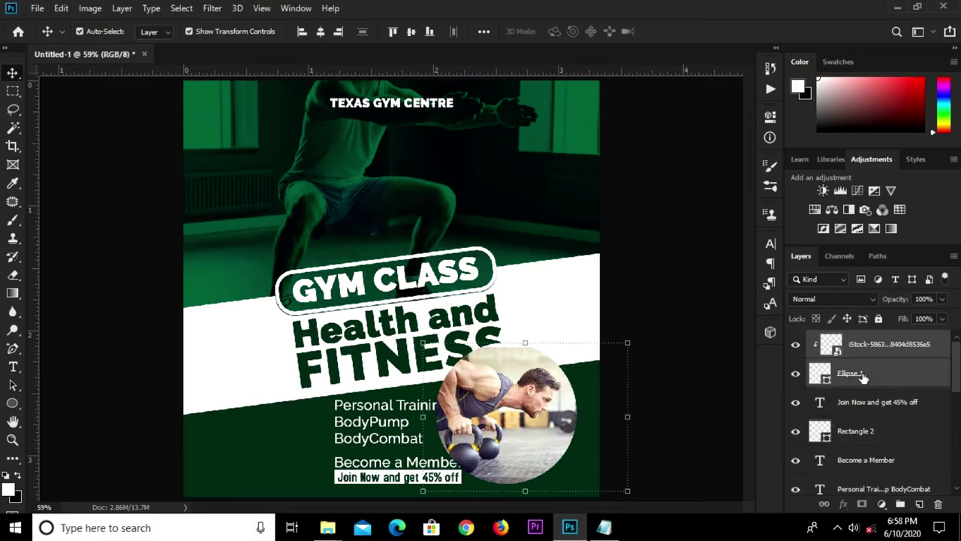
Scale the circular kettlebell photo to about 80% and tuck it into the lower-right corner
{"action": "key", "text": "Right"}
{"action": "key", "text": "Right"}
{"action": "key", "text": "Right"}
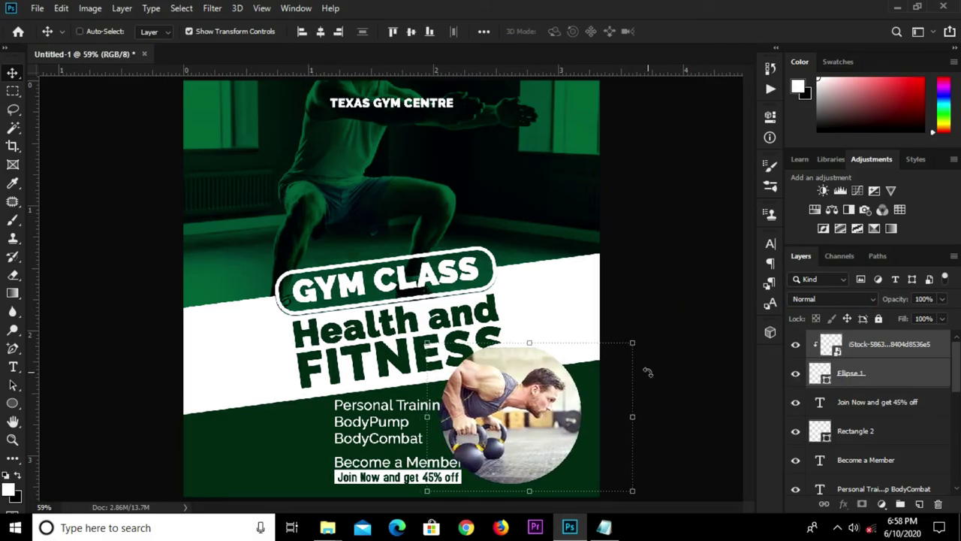
{"action": "key", "text": "ctrl+t"}
{"action": "left_click_drag", "start_coordinate": [630, 342], "coordinate": [597, 368]}
{"action": "left_click_drag", "start_coordinate": [499, 426], "coordinate": [535, 431]}
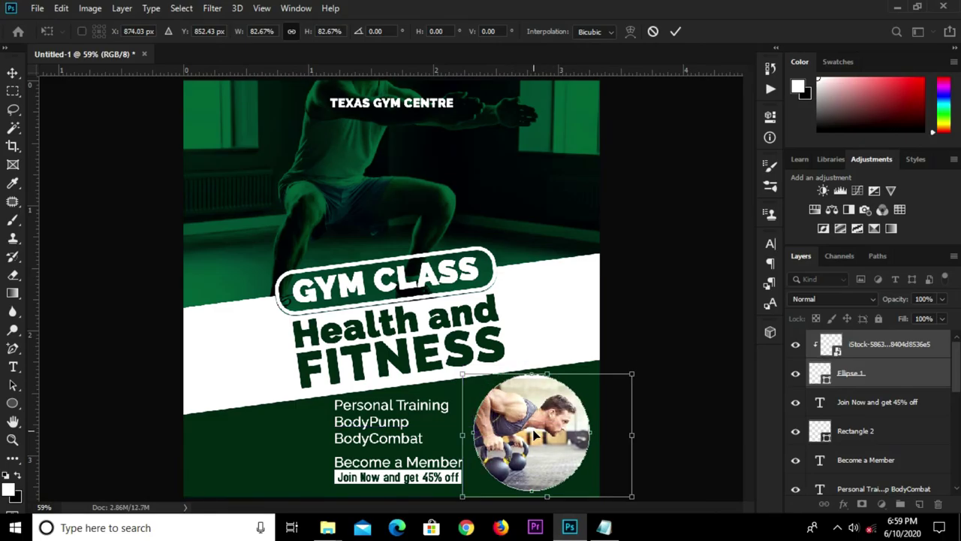
{"action": "left_click_drag", "start_coordinate": [635, 370], "coordinate": [630, 374]}
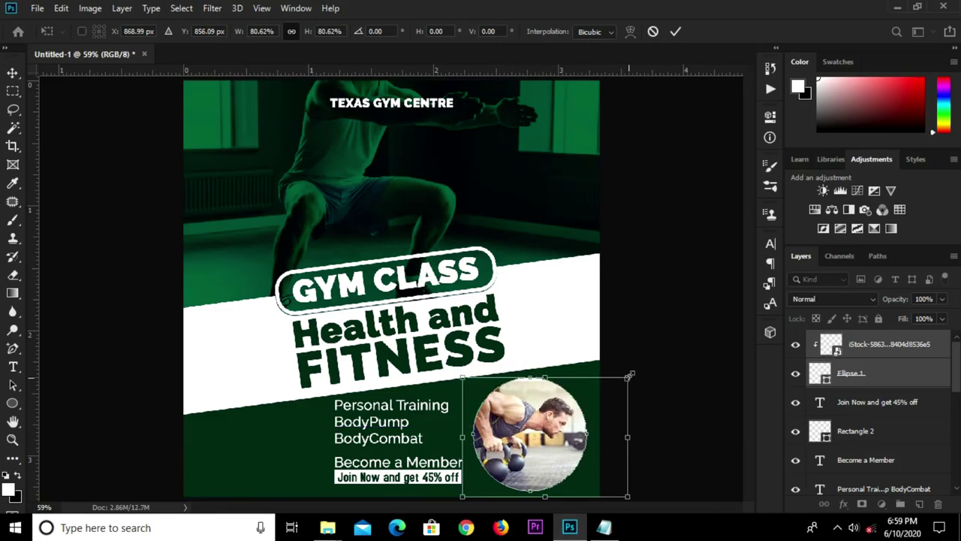
{"action": "key", "text": "Return"}
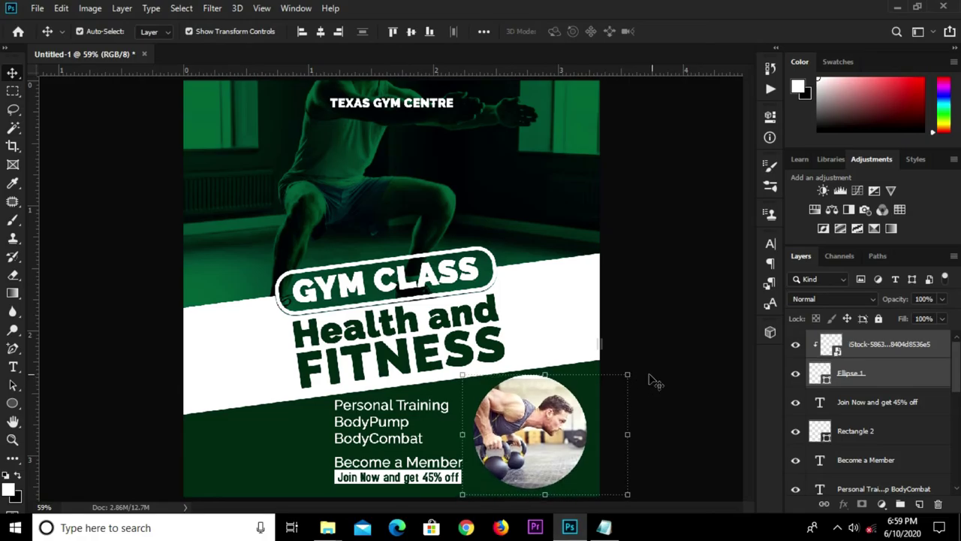
Give the Ellipse 1 circle a white outline stroke
{"action": "left_click", "coordinate": [858, 377]}
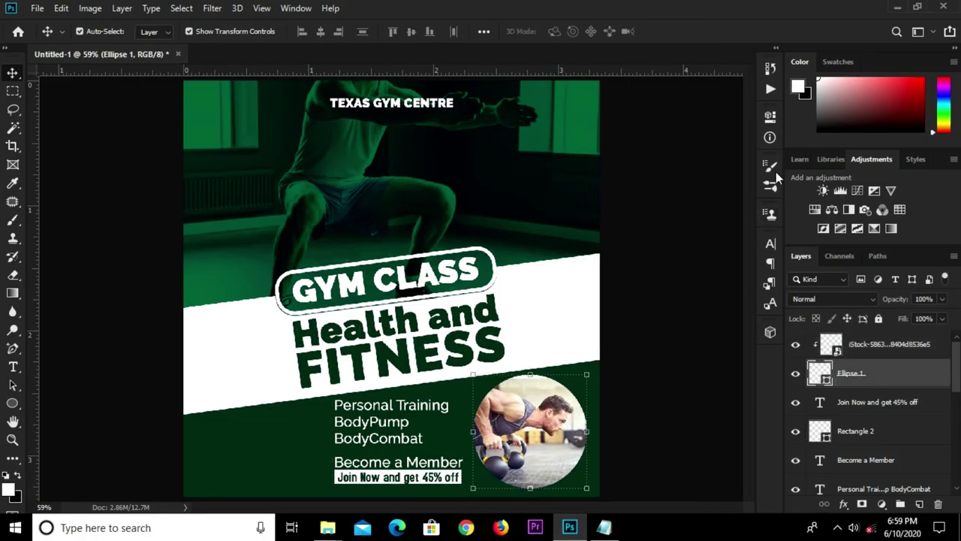
{"action": "left_click", "coordinate": [769, 118]}
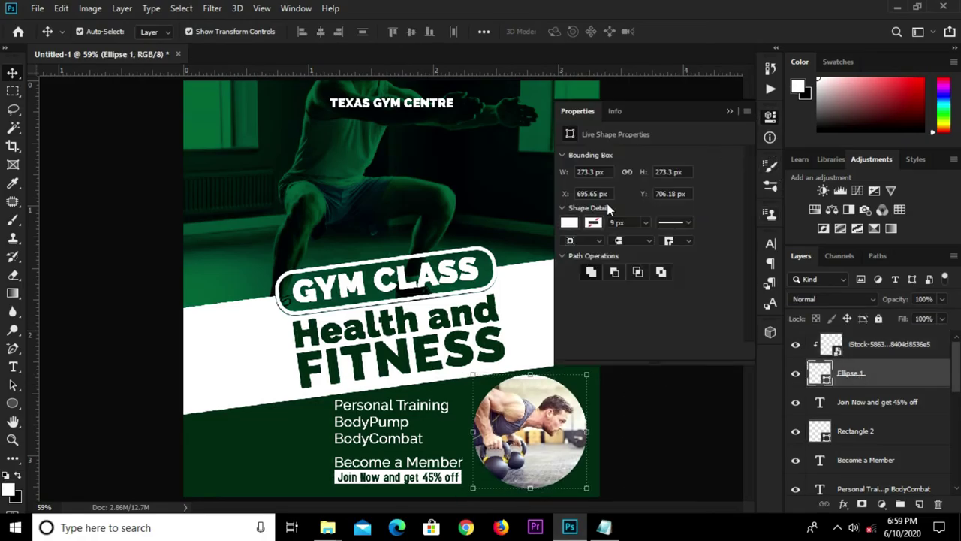
{"action": "left_click", "coordinate": [593, 223]}
{"action": "left_click", "coordinate": [576, 296]}
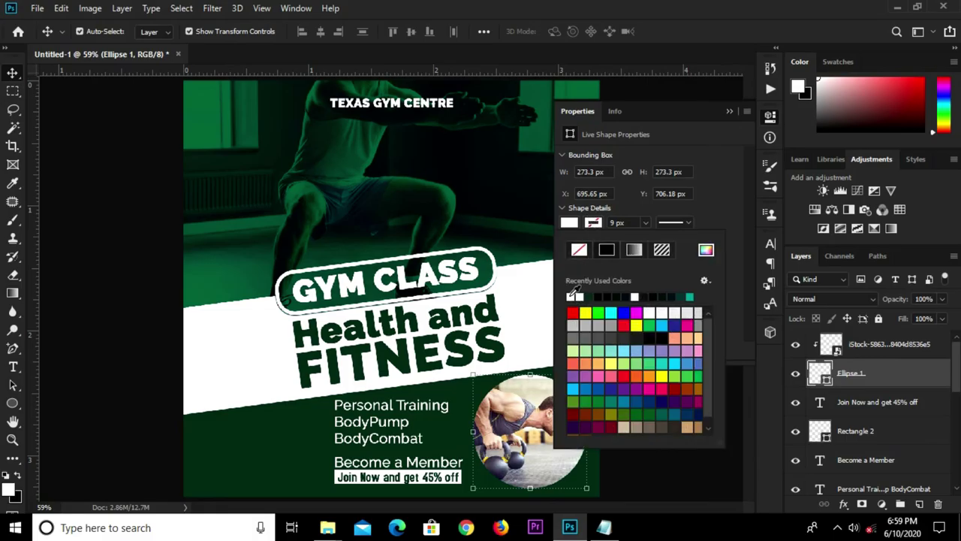
{"action": "left_click", "coordinate": [729, 122]}
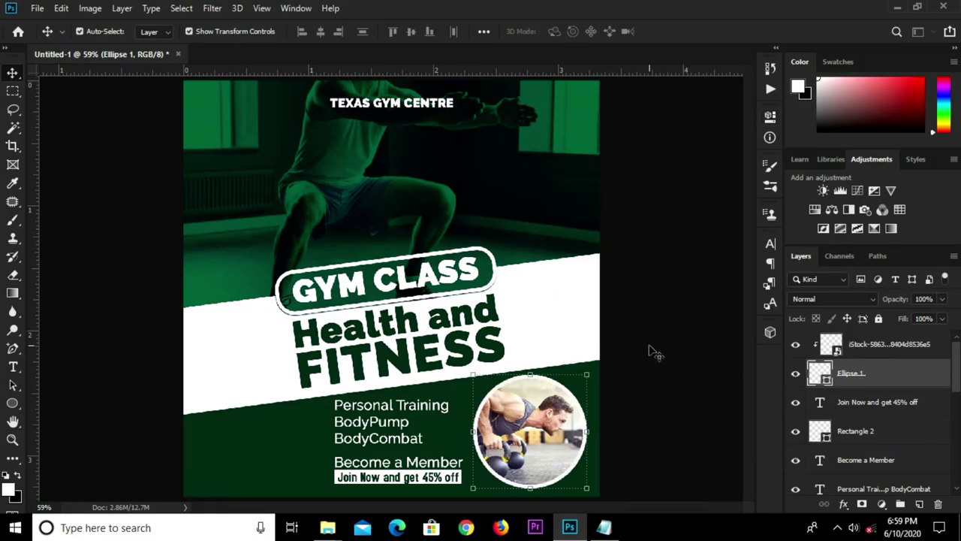
{"action": "left_click", "coordinate": [653, 357]}
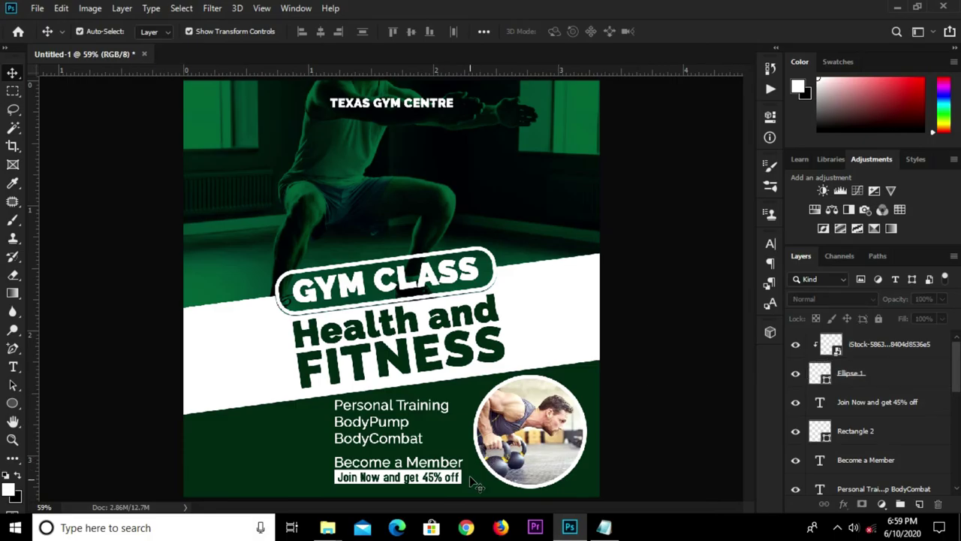
Copy the 07774c colour code from the Notepad fitness notes
{"action": "left_click", "coordinate": [603, 527]}
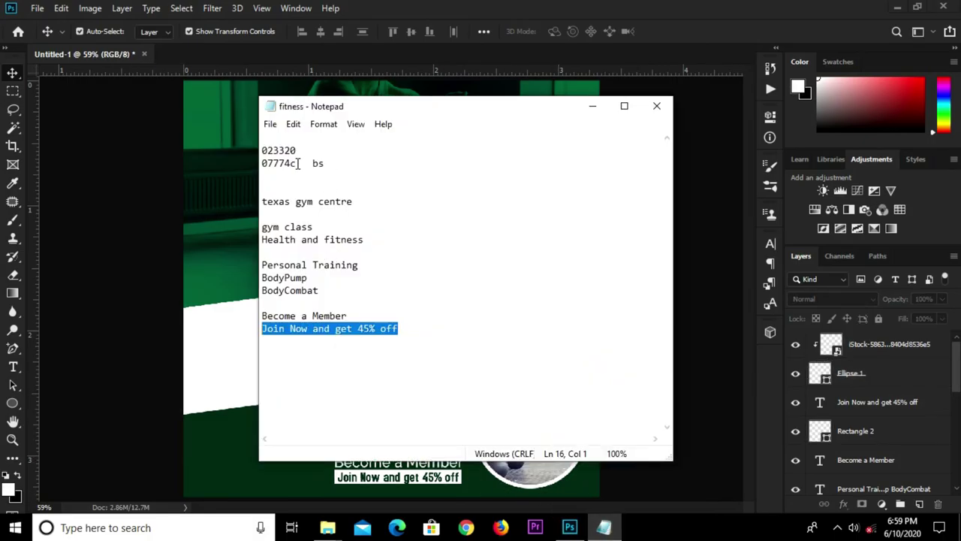
{"action": "left_click_drag", "start_coordinate": [298, 164], "coordinate": [262, 166]}
{"action": "right_click", "coordinate": [271, 167]}
{"action": "left_click", "coordinate": [303, 211]}
{"action": "left_click", "coordinate": [64, 347]}
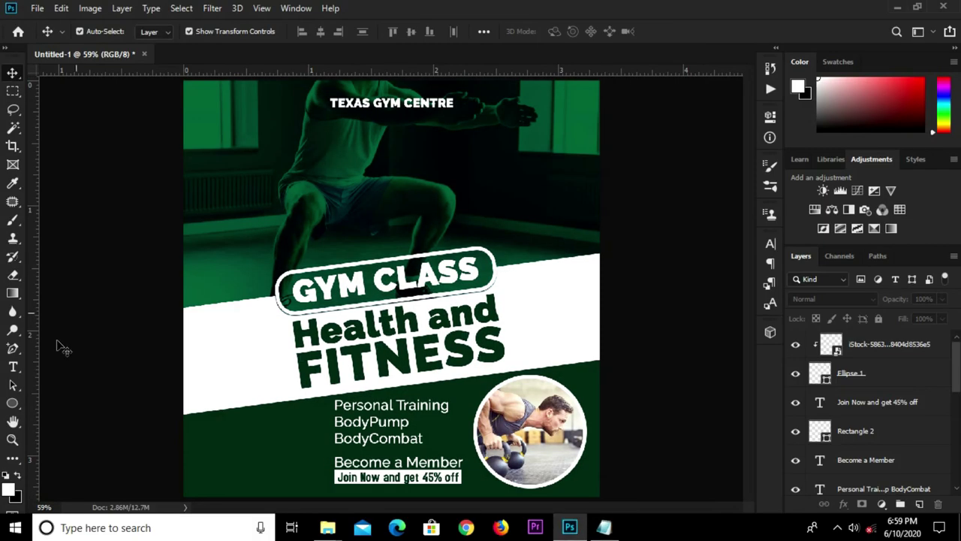
Draw a new Ellipse 2 circle at the poster's bottom-right corner
{"action": "left_click", "coordinate": [13, 403]}
{"action": "scroll", "coordinate": [570, 406], "scroll_direction": "down", "scroll_amount": 2}
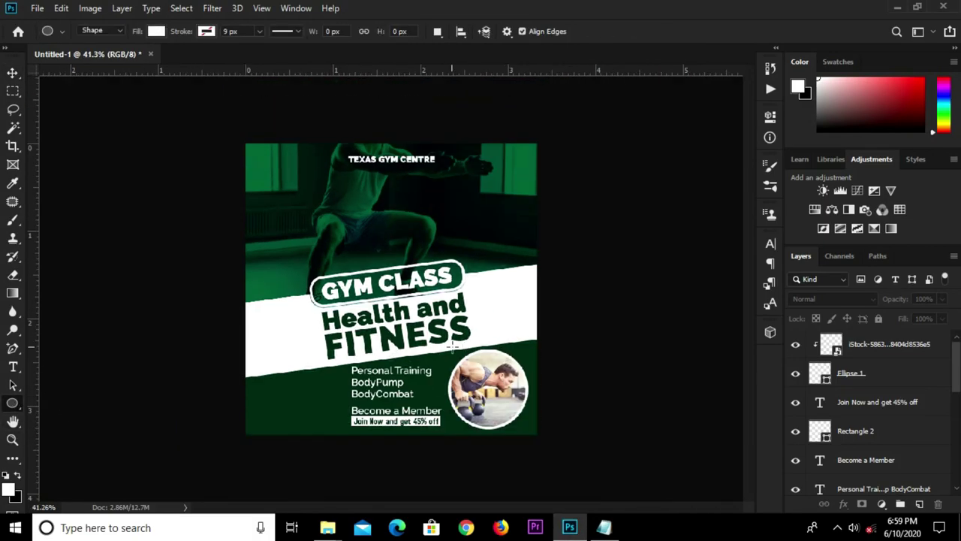
{"action": "left_click_drag", "start_coordinate": [519, 335], "coordinate": [412, 485]}
{"action": "key", "text": "v"}
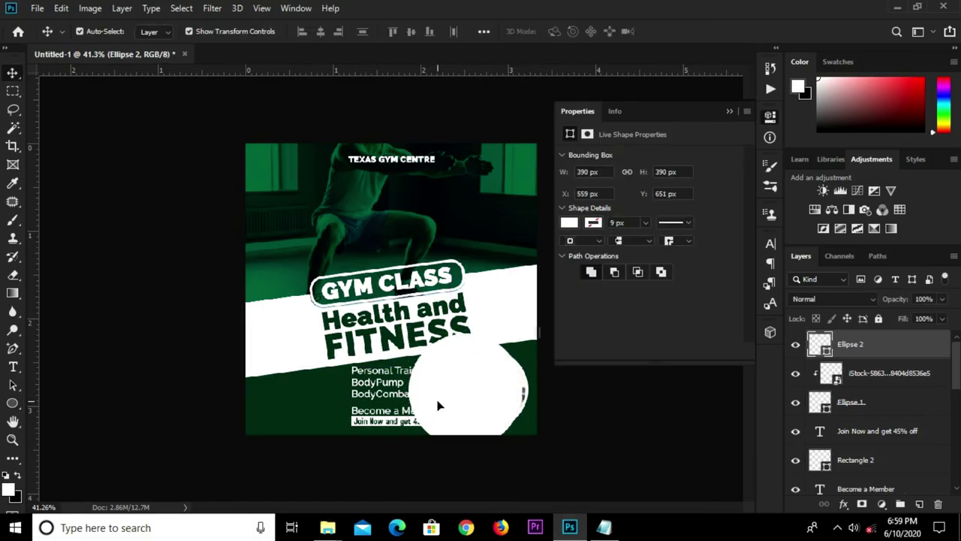
{"action": "left_click_drag", "start_coordinate": [439, 406], "coordinate": [467, 405]}
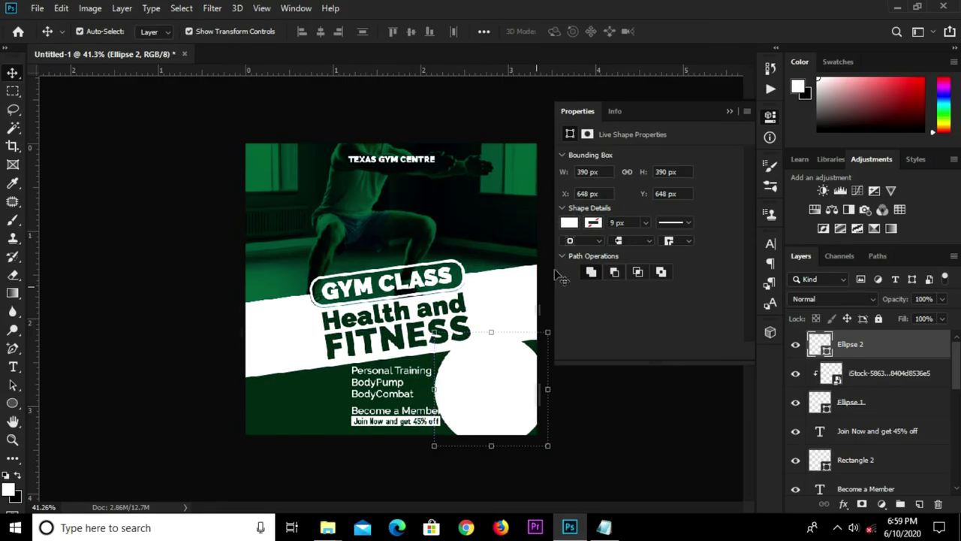
Set the Ellipse 2 fill to green hex 07774c
{"action": "left_click", "coordinate": [569, 222]}
{"action": "left_click", "coordinate": [702, 253]}
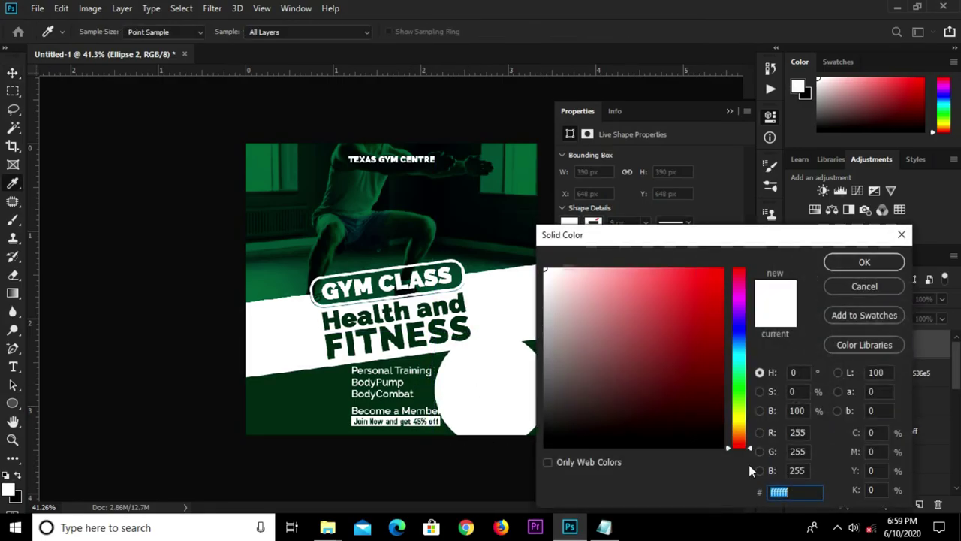
{"action": "right_click", "coordinate": [778, 492]}
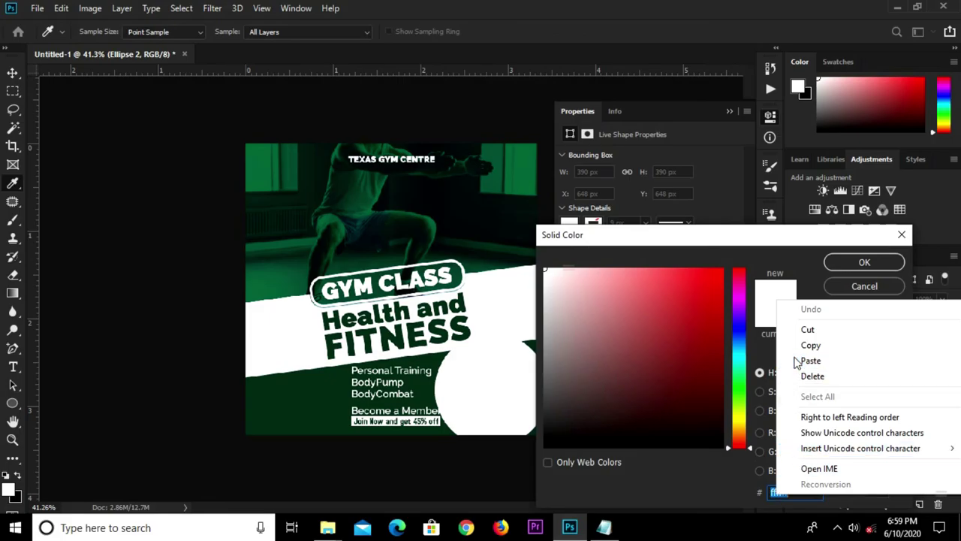
{"action": "left_click", "coordinate": [781, 361]}
{"action": "left_click", "coordinate": [864, 262]}
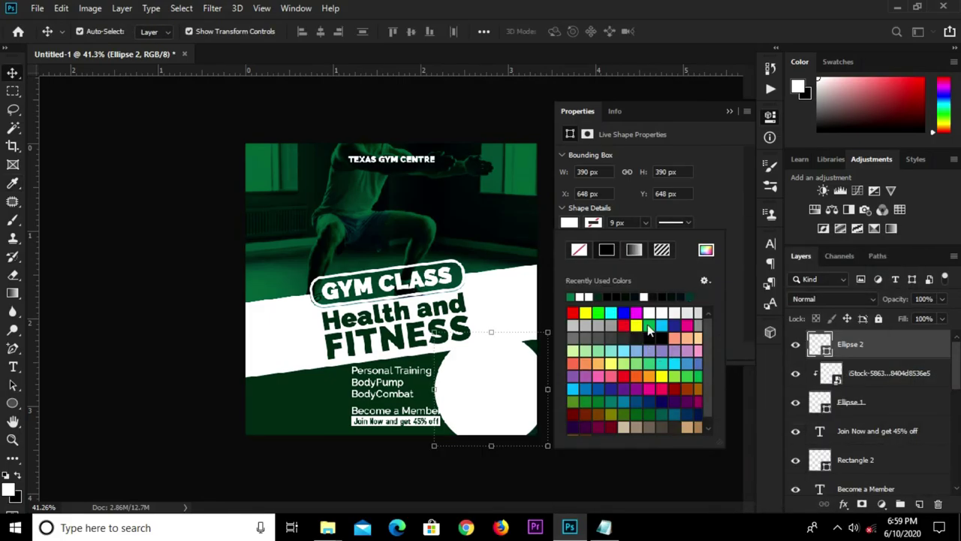
{"action": "left_click", "coordinate": [729, 113]}
Move Ellipse 2 down the layer stack below 'texas gym centre', just above Color Fill 1
{"action": "left_click_drag", "start_coordinate": [871, 344], "coordinate": [850, 488]}
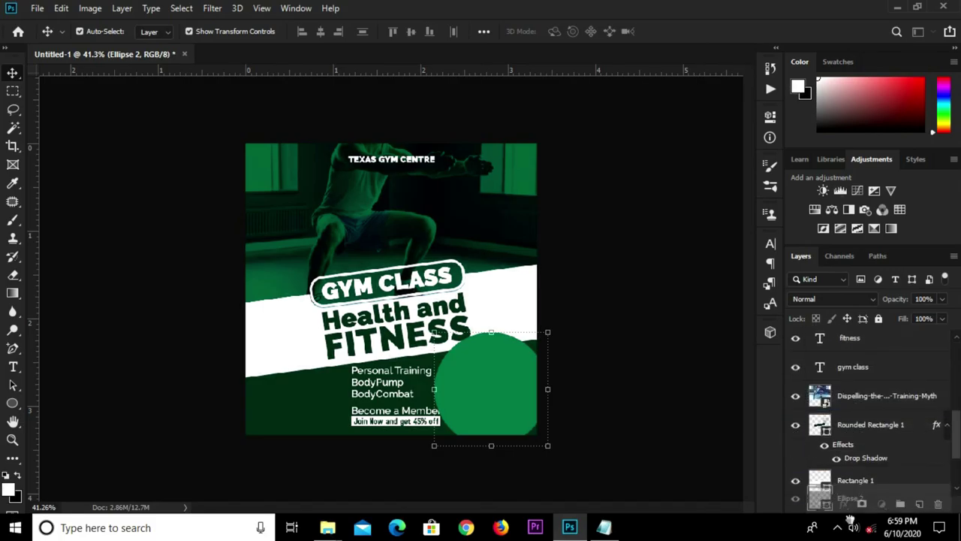
{"action": "left_click_drag", "start_coordinate": [850, 488], "coordinate": [847, 455]}
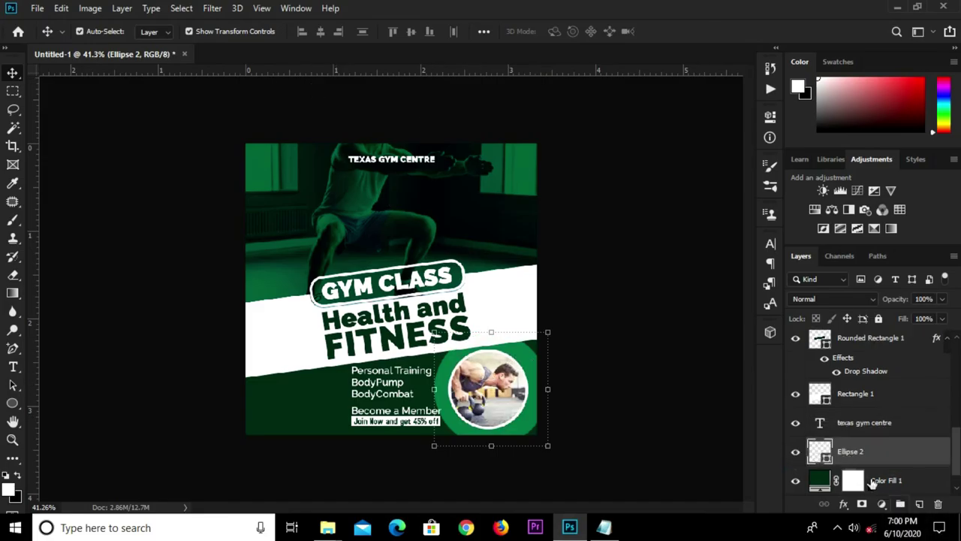
{"action": "right_click", "coordinate": [872, 455]}
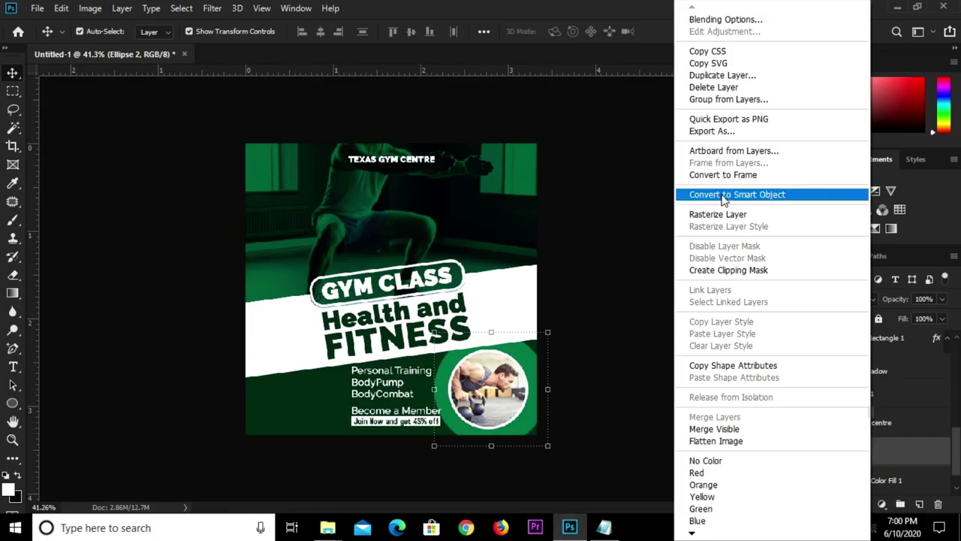
Convert Ellipse 2 to a smart object and apply a 64 px Gaussian Blur
{"action": "left_click", "coordinate": [722, 192]}
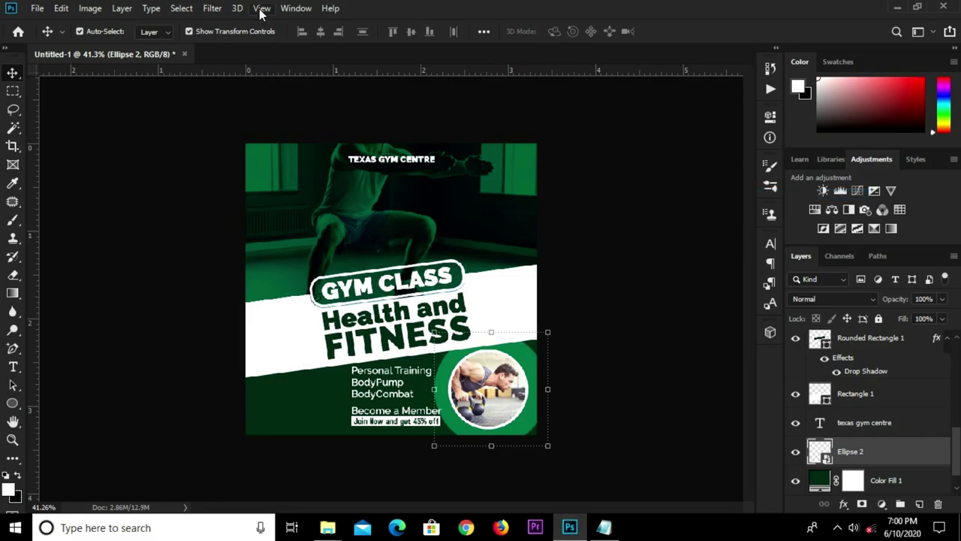
{"action": "left_click", "coordinate": [213, 8]}
{"action": "mouse_move", "coordinate": [219, 168]}
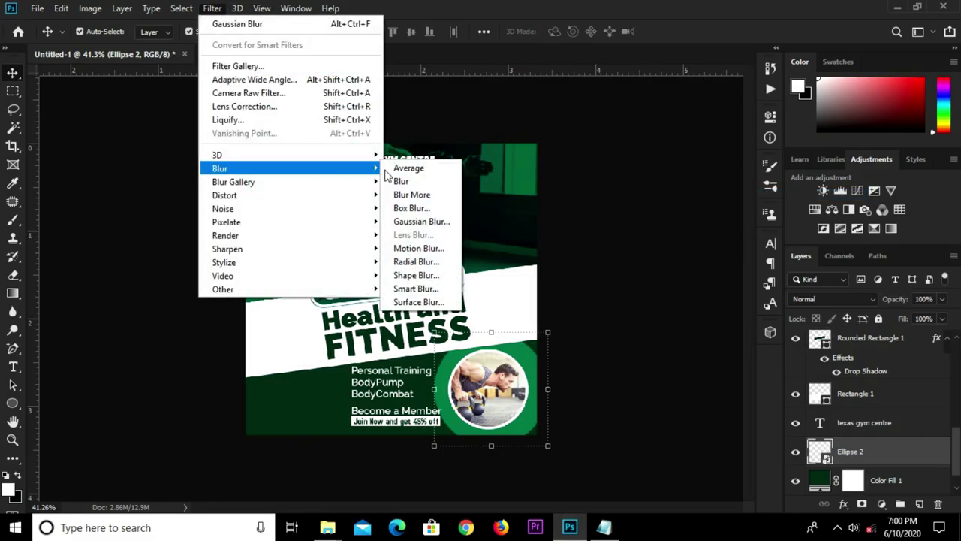
{"action": "left_click", "coordinate": [421, 222]}
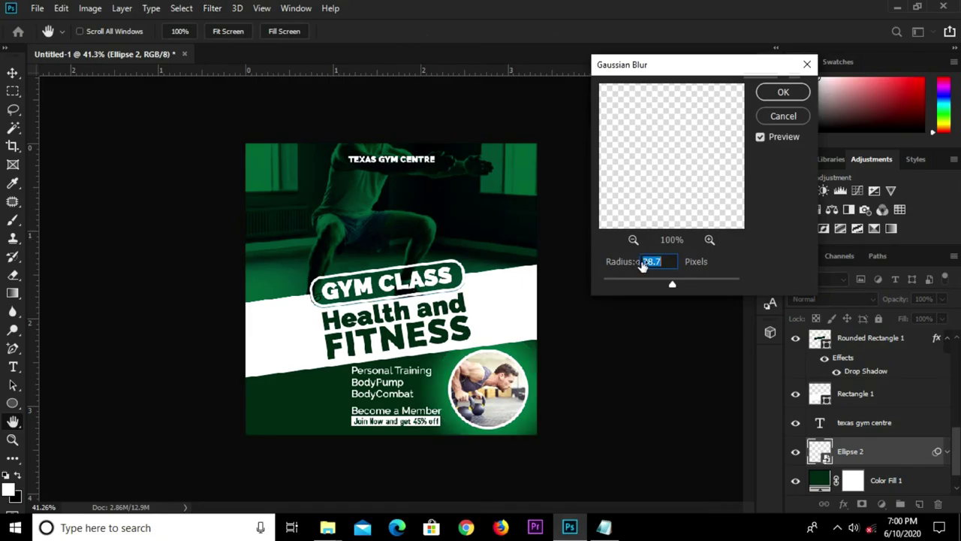
{"action": "left_click_drag", "start_coordinate": [673, 284], "coordinate": [689, 285]}
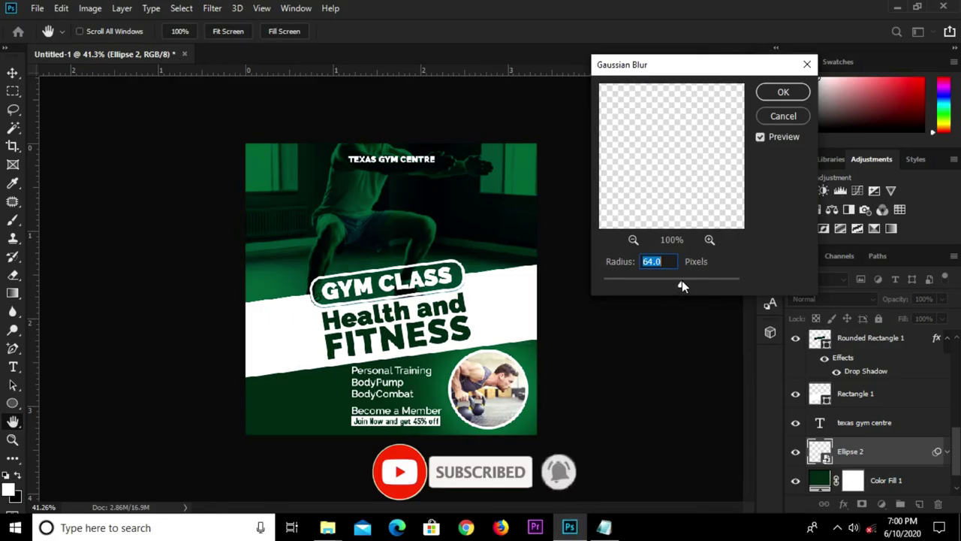
{"action": "left_click", "coordinate": [773, 94]}
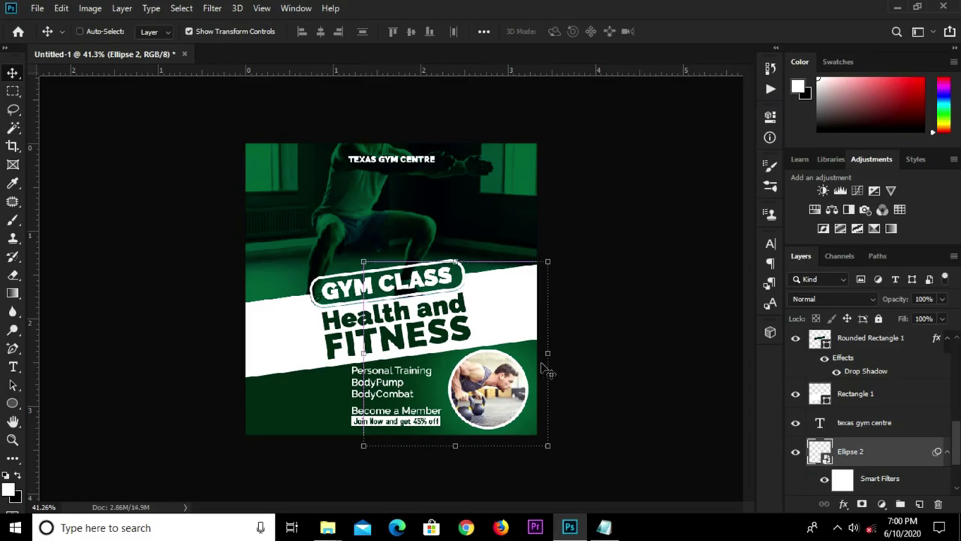
Enlarge the blurred green circle to about 117% and view the whole poster
{"action": "left_click", "coordinate": [547, 364]}
{"action": "left_click", "coordinate": [491, 214]}
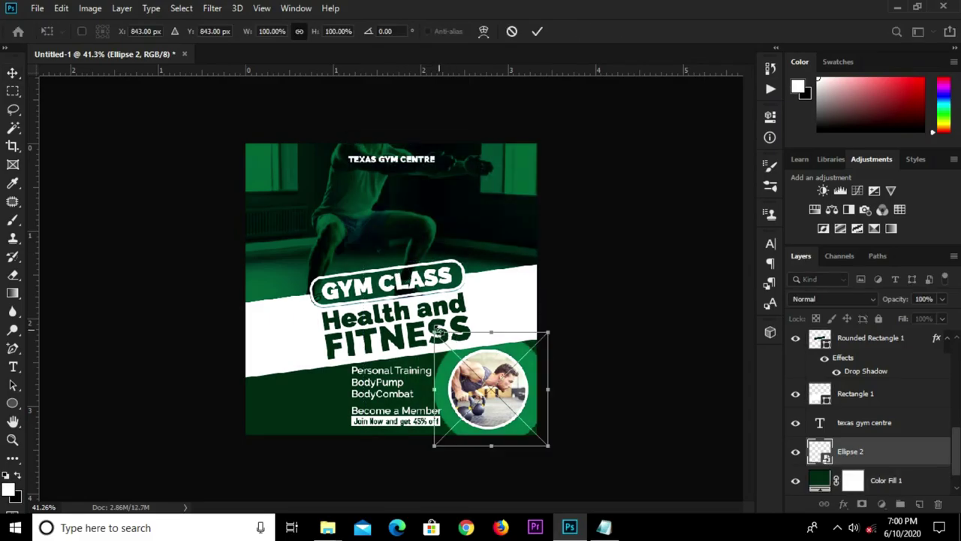
{"action": "left_click_drag", "start_coordinate": [433, 333], "coordinate": [414, 313]}
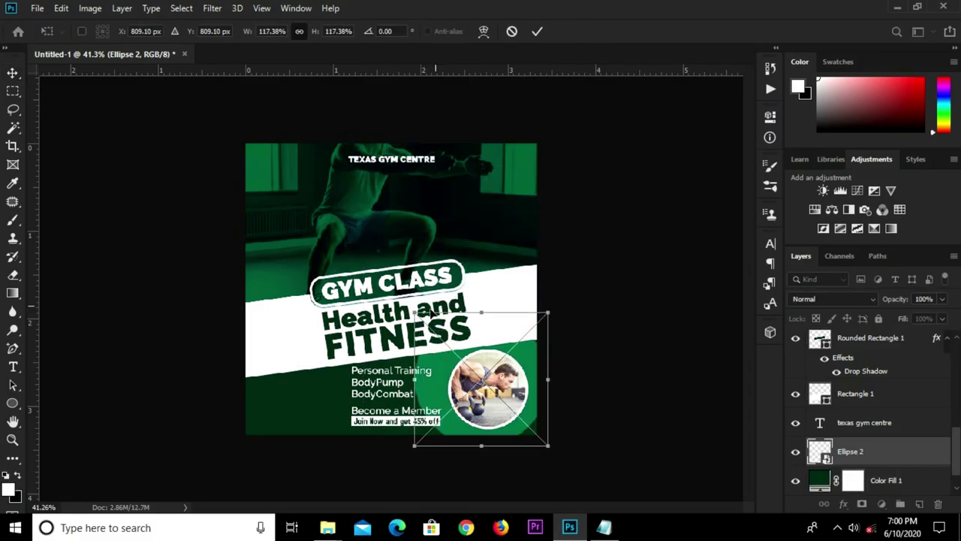
{"action": "left_click", "coordinate": [536, 32]}
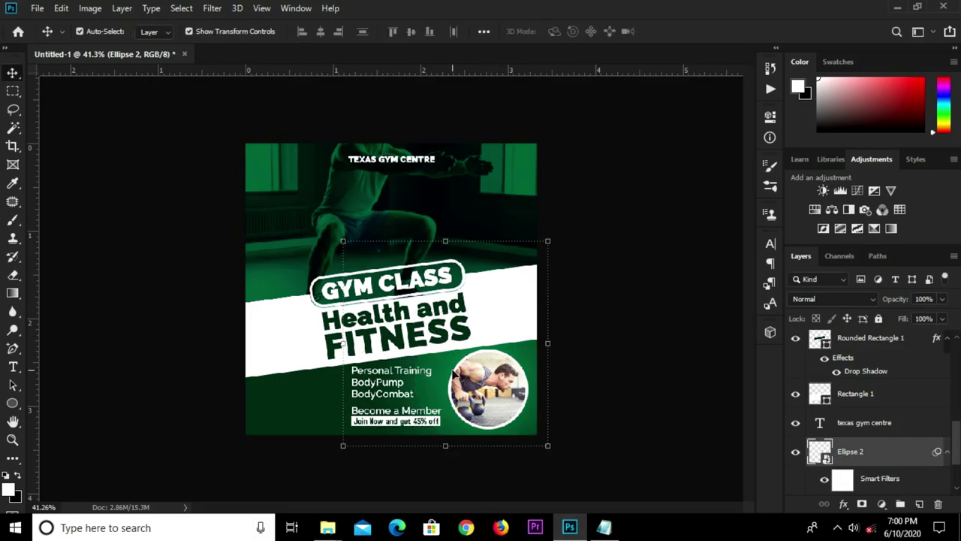
{"action": "key", "text": "ctrl+f"}
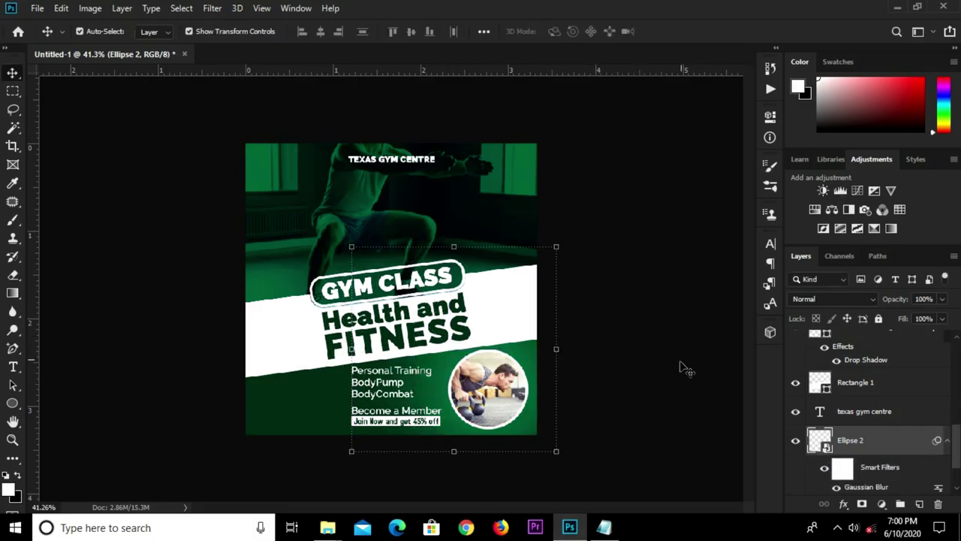
{"action": "left_click", "coordinate": [629, 359]}
{"action": "key", "text": "ctrl+0"}
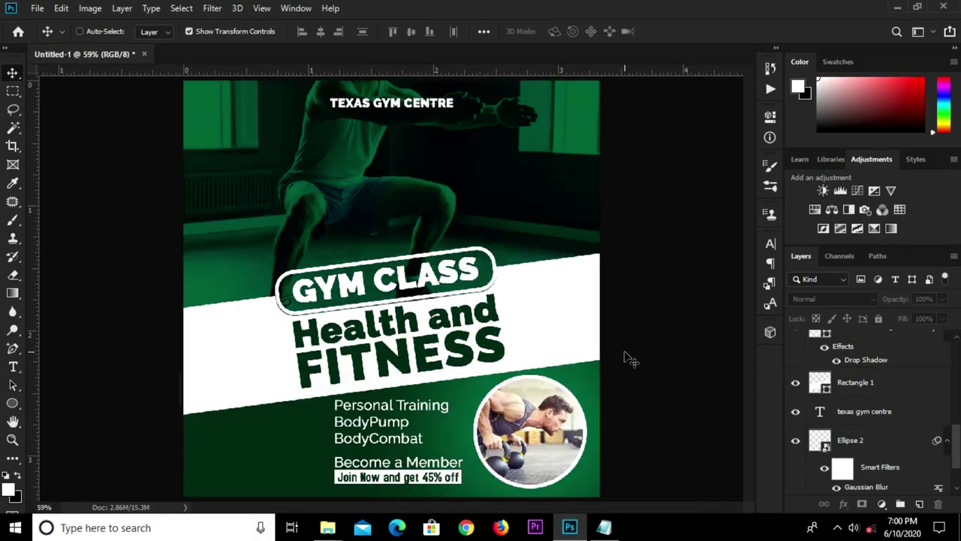
{"action": "key", "text": "ctrl+minus"}
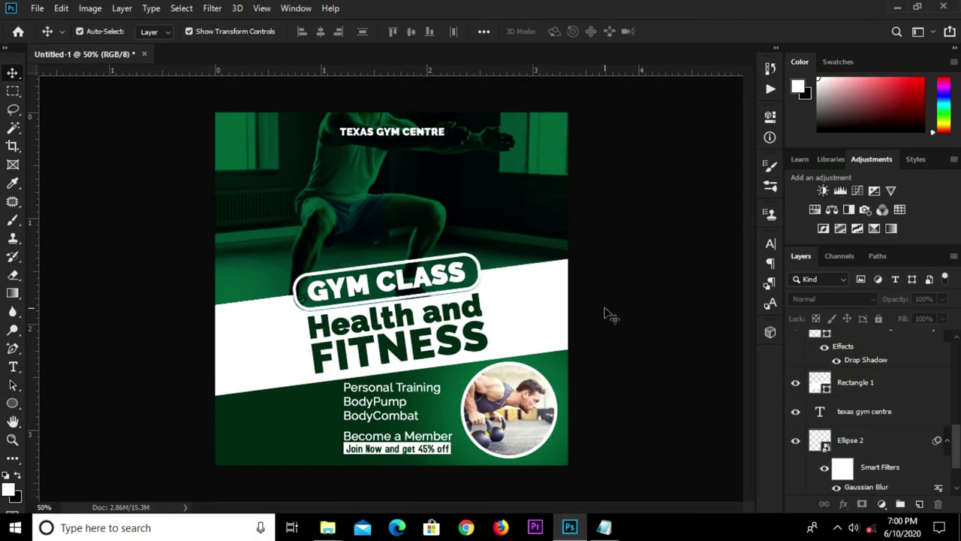
{"action": "scroll", "coordinate": [897, 451], "scroll_direction": "up", "scroll_amount": 3}
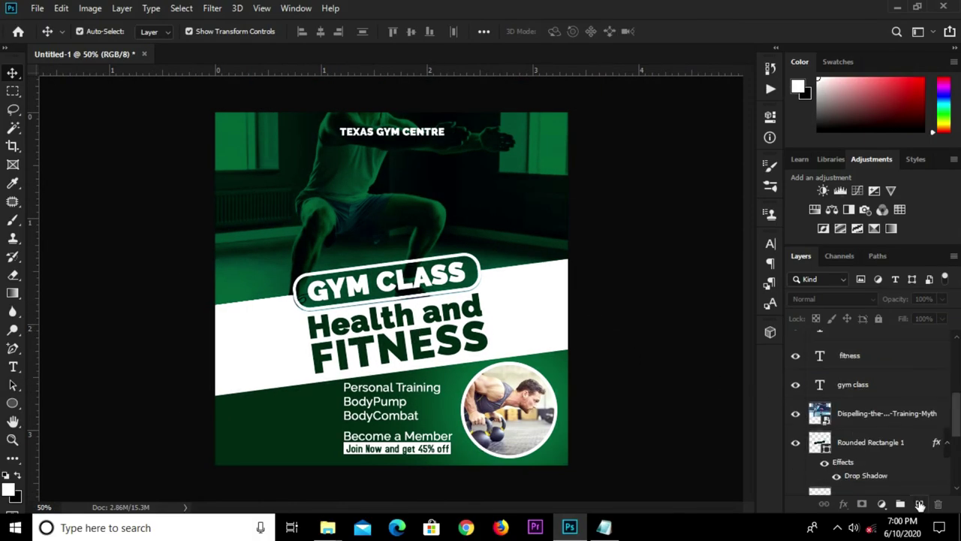
Add an empty layer and set up a small X-shaped brush tip
{"action": "left_click", "coordinate": [919, 504]}
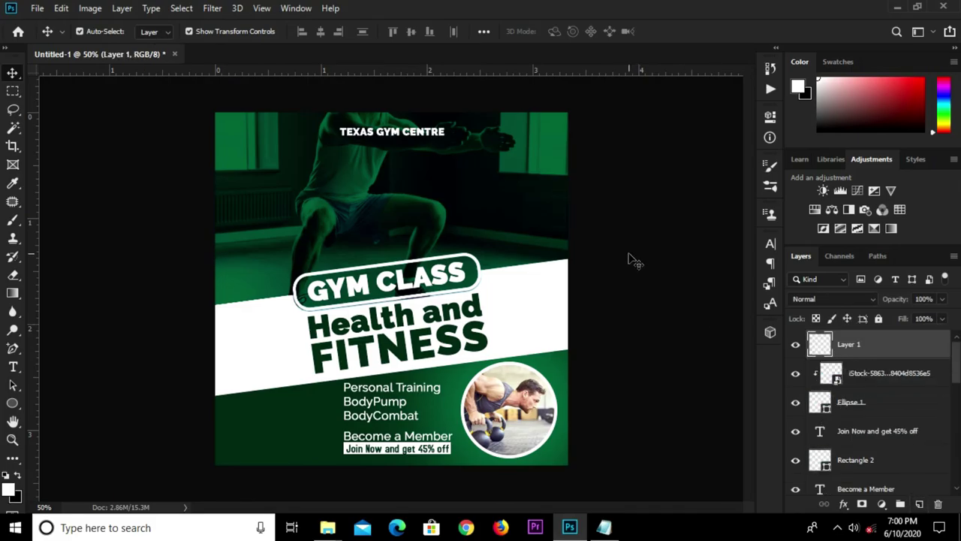
{"action": "left_click", "coordinate": [13, 220]}
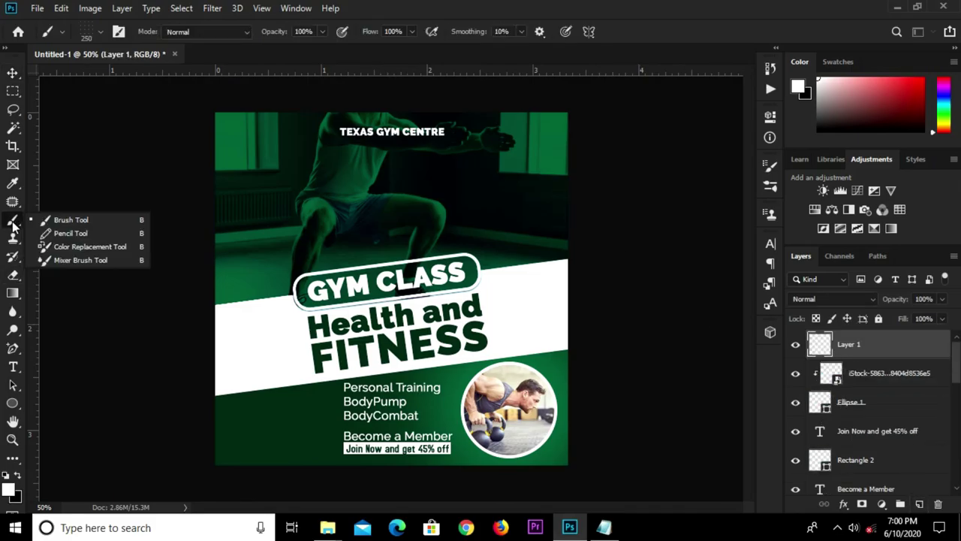
{"action": "left_click", "coordinate": [47, 224]}
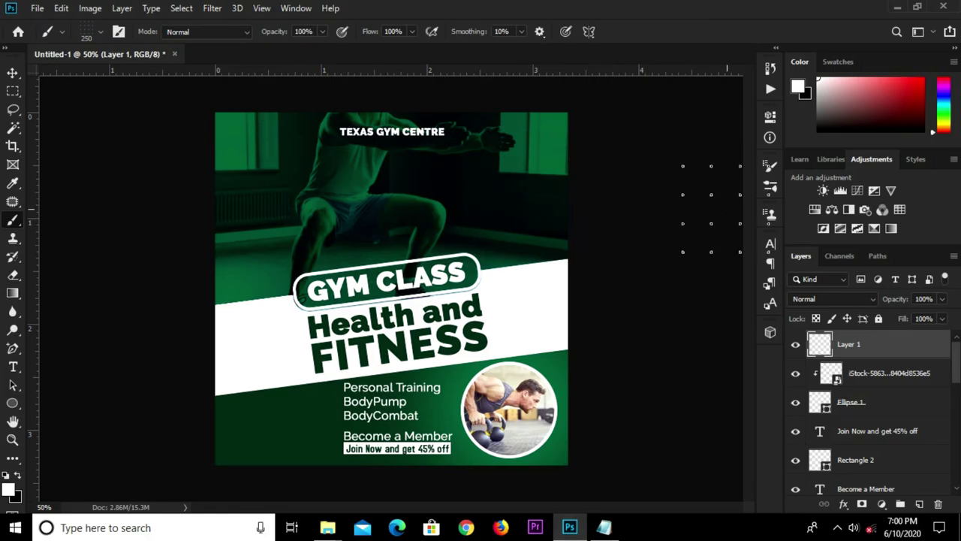
{"action": "left_click", "coordinate": [766, 165]}
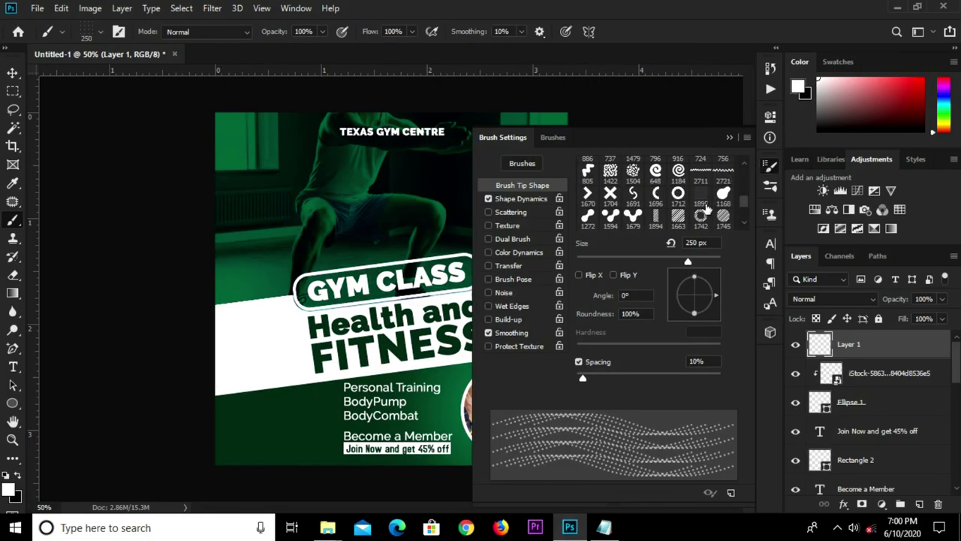
{"action": "scroll", "coordinate": [680, 194], "scroll_direction": "up", "scroll_amount": 2}
{"action": "scroll", "coordinate": [687, 196], "scroll_direction": "up", "scroll_amount": 2}
{"action": "scroll", "coordinate": [695, 201], "scroll_direction": "up", "scroll_amount": 2}
{"action": "scroll", "coordinate": [704, 205], "scroll_direction": "up", "scroll_amount": 2}
{"action": "scroll", "coordinate": [701, 204], "scroll_direction": "down", "scroll_amount": 2}
{"action": "scroll", "coordinate": [679, 202], "scroll_direction": "down", "scroll_amount": 2}
{"action": "scroll", "coordinate": [653, 199], "scroll_direction": "down", "scroll_amount": 2}
{"action": "left_click", "coordinate": [614, 195]}
{"action": "left_click", "coordinate": [727, 137]}
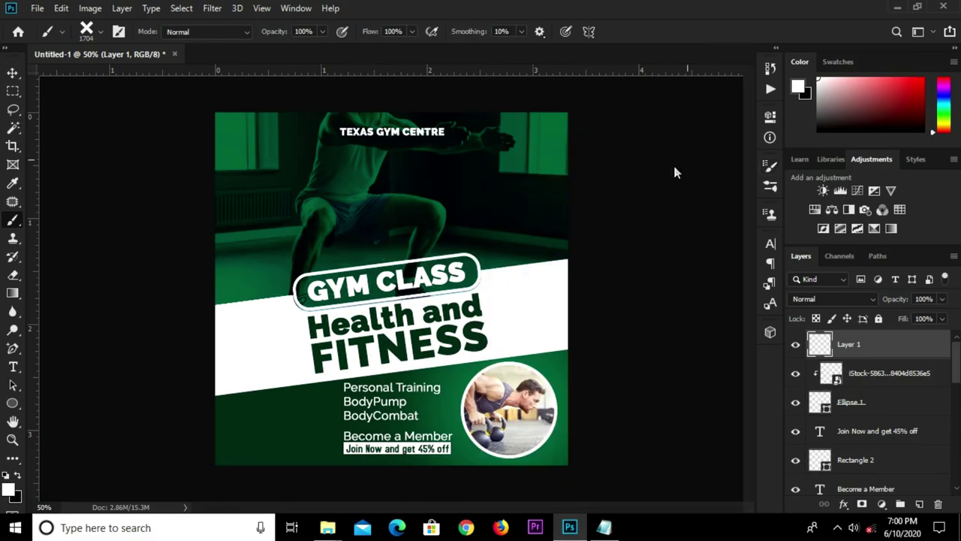
{"action": "right_click", "coordinate": [385, 231]}
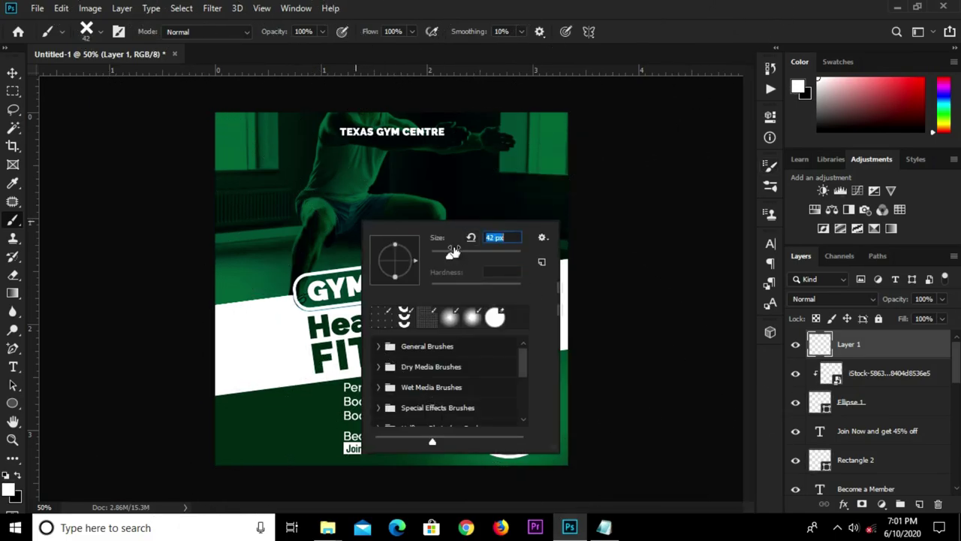
{"action": "left_click_drag", "start_coordinate": [448, 256], "coordinate": [442, 256]}
{"action": "left_click", "coordinate": [627, 16]}
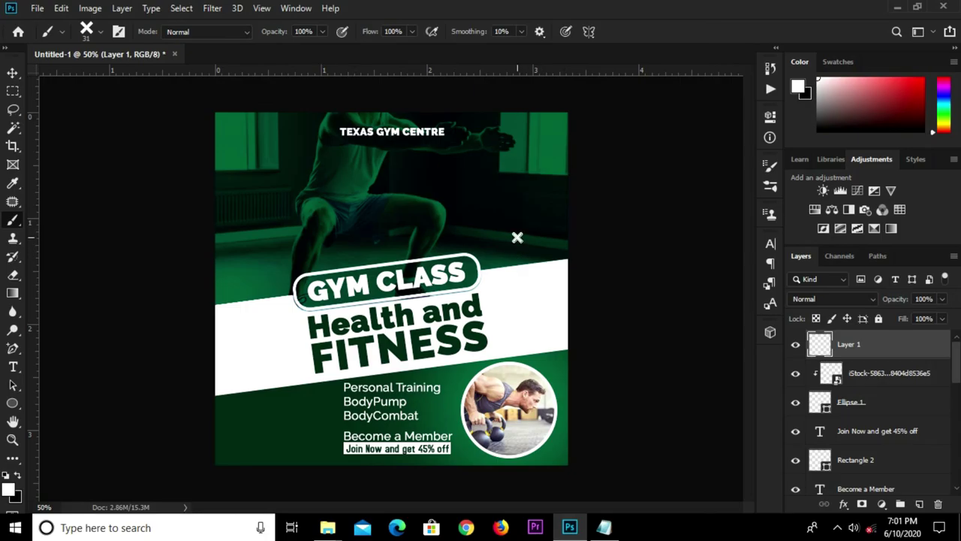
Duplicate the white X mark and transform the copy far left and down across the photo
{"action": "key", "text": "v"}
{"action": "left_click_drag", "start_coordinate": [517, 237], "coordinate": [517, 237]}
{"action": "scroll", "coordinate": [517, 238], "scroll_direction": "up", "scroll_amount": 2}
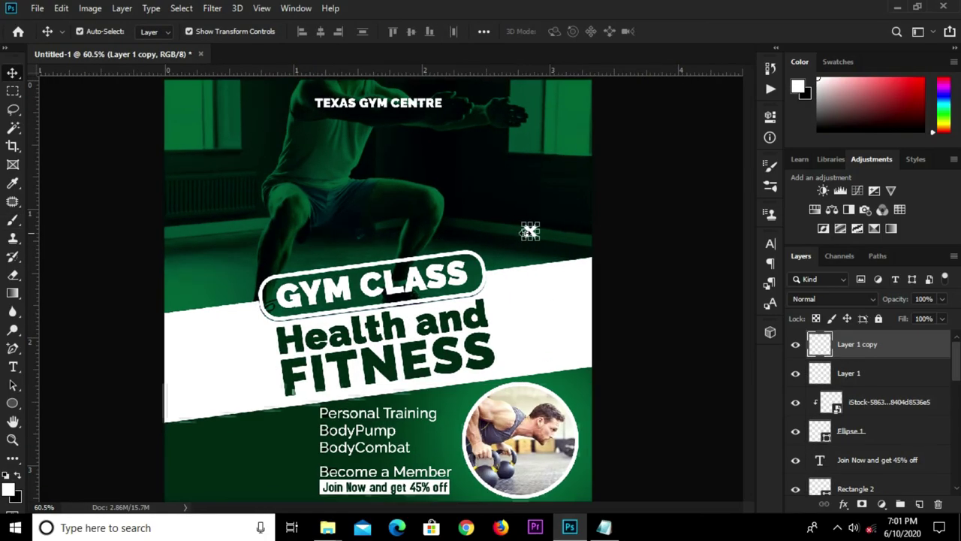
{"action": "scroll", "coordinate": [526, 232], "scroll_direction": "up", "scroll_amount": 1}
{"action": "scroll", "coordinate": [530, 231], "scroll_direction": "up", "scroll_amount": 1}
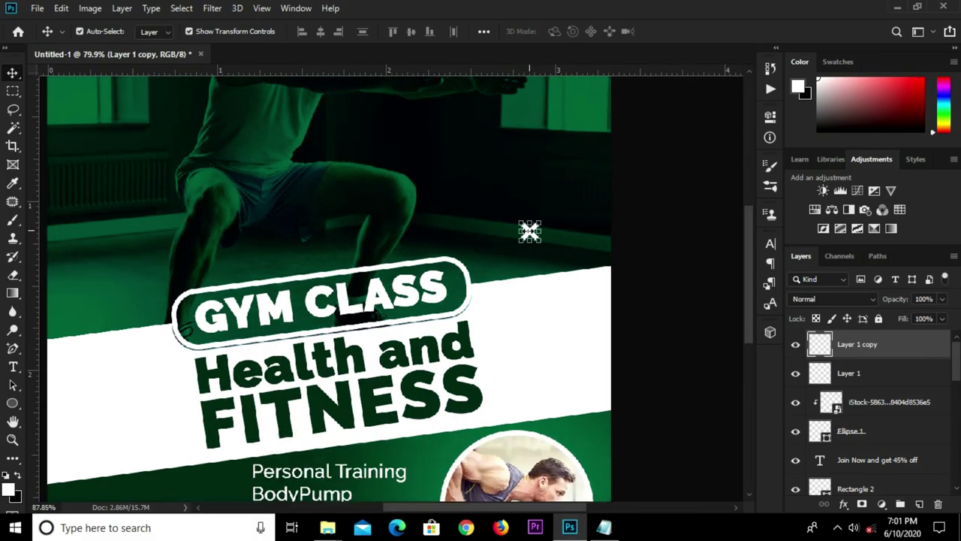
{"action": "scroll", "coordinate": [529, 232], "scroll_direction": "up", "scroll_amount": 2}
{"action": "key", "text": "ctrl+t"}
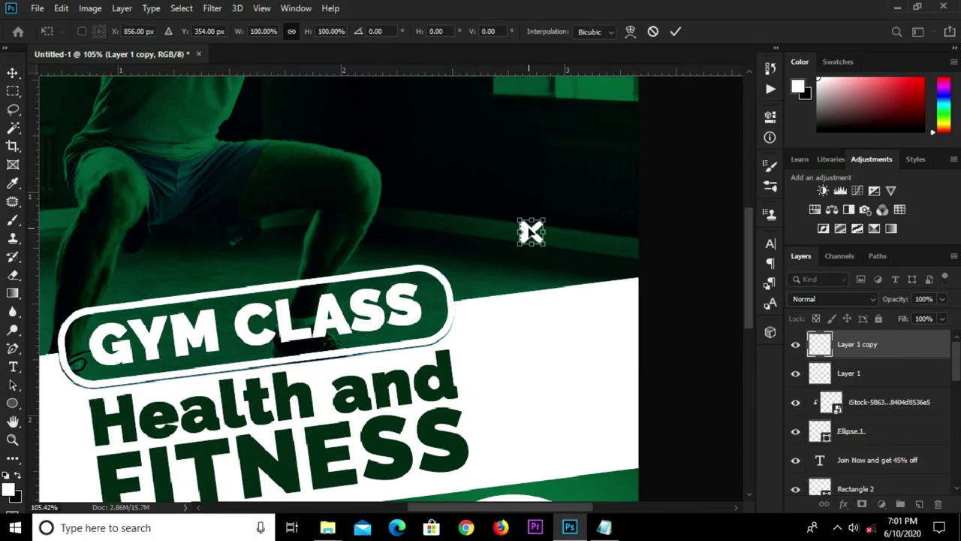
{"action": "left_click_drag", "start_coordinate": [531, 231], "coordinate": [234, 222]}
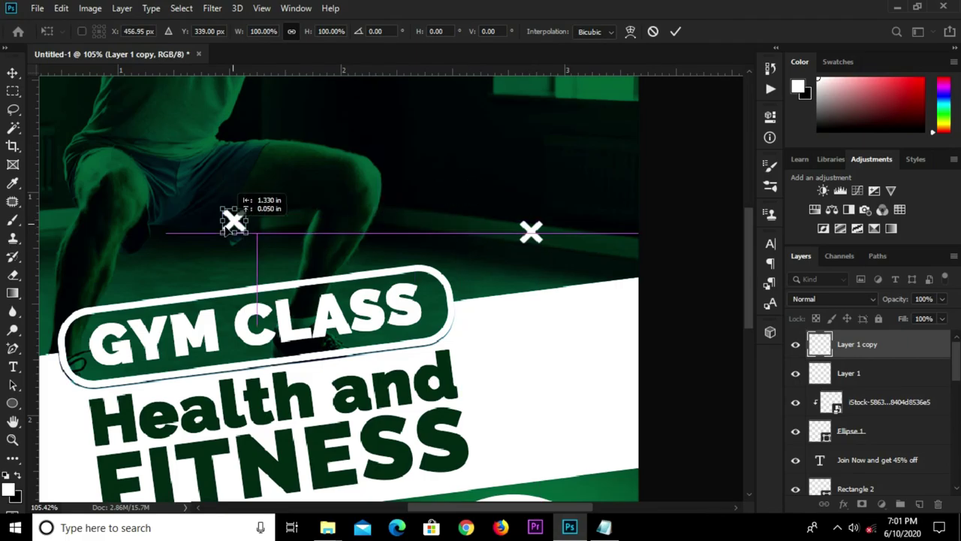
{"action": "left_click_drag", "start_coordinate": [233, 221], "coordinate": [129, 256]}
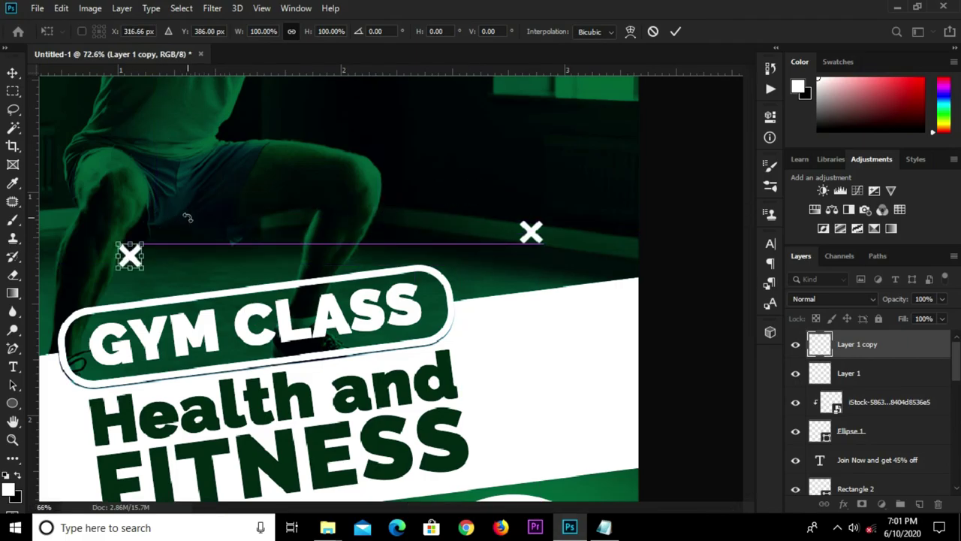
{"action": "scroll", "coordinate": [188, 217], "scroll_direction": "down", "scroll_amount": 2}
{"action": "key", "text": "Return"}
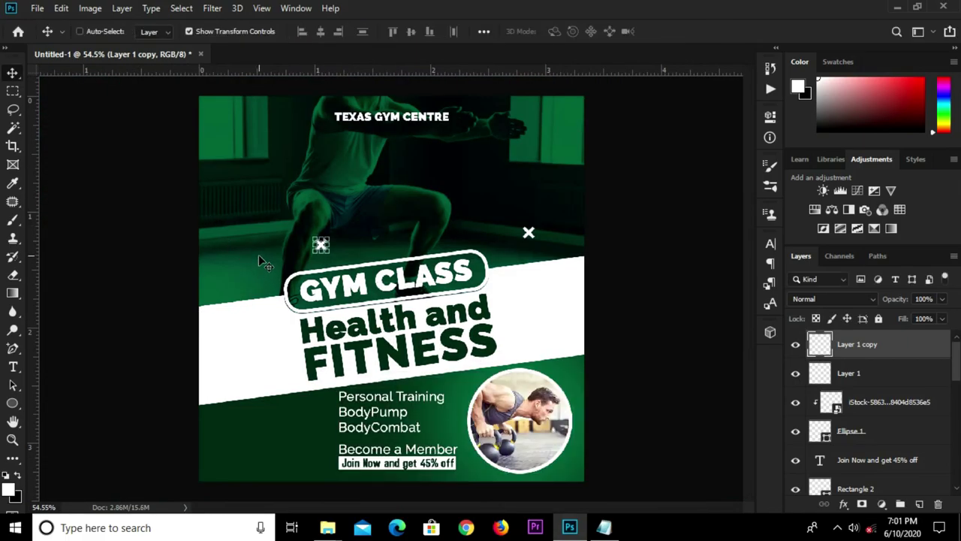
Duplicate the X again, place it left of the services list, and add an empty layer on top
{"action": "key", "text": "ctrl+j"}
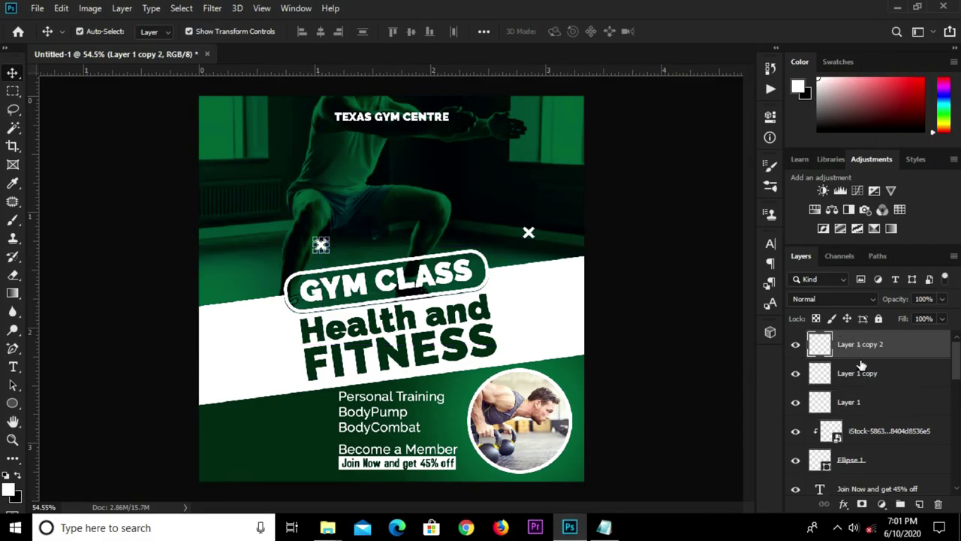
{"action": "scroll", "coordinate": [321, 244], "scroll_direction": "up", "scroll_amount": 2}
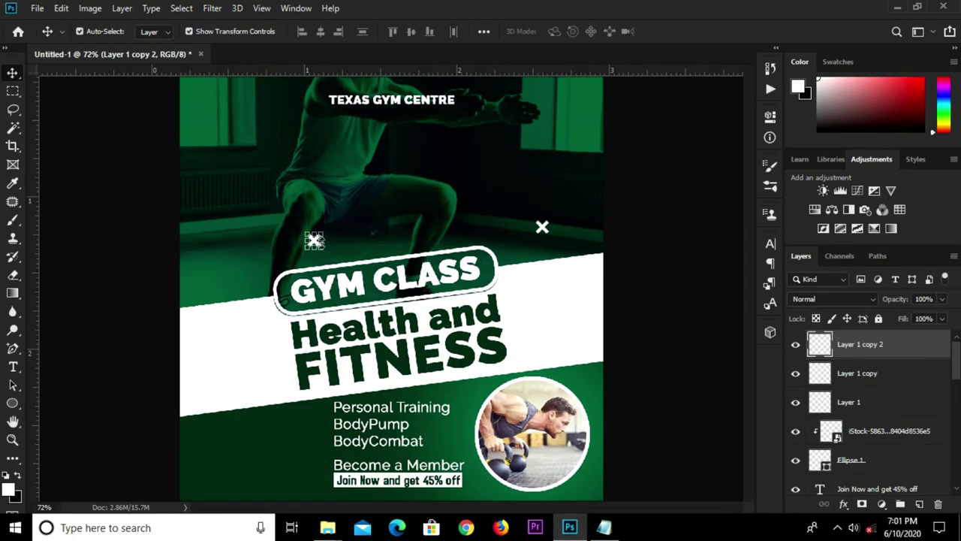
{"action": "scroll", "coordinate": [311, 240], "scroll_direction": "up", "scroll_amount": 2}
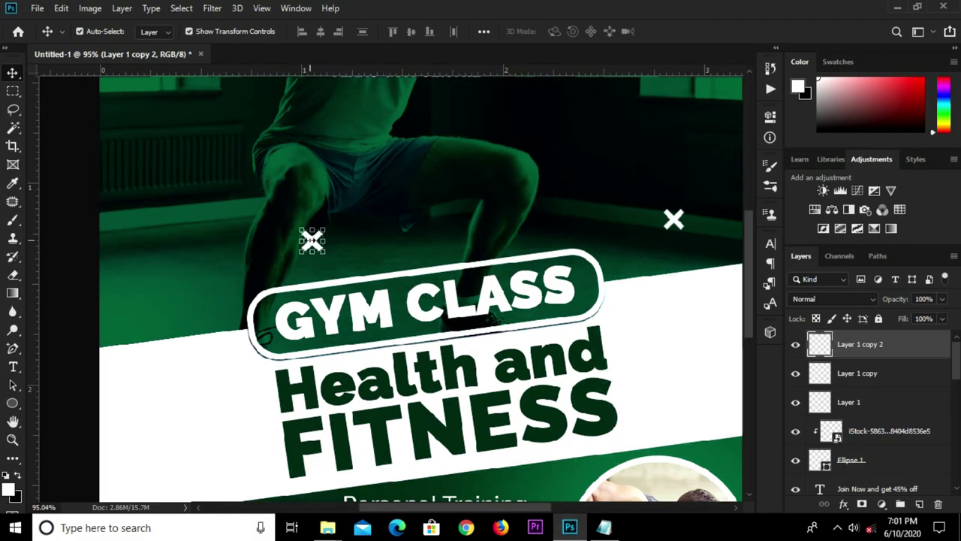
{"action": "left_click_drag", "start_coordinate": [312, 240], "coordinate": [263, 513]}
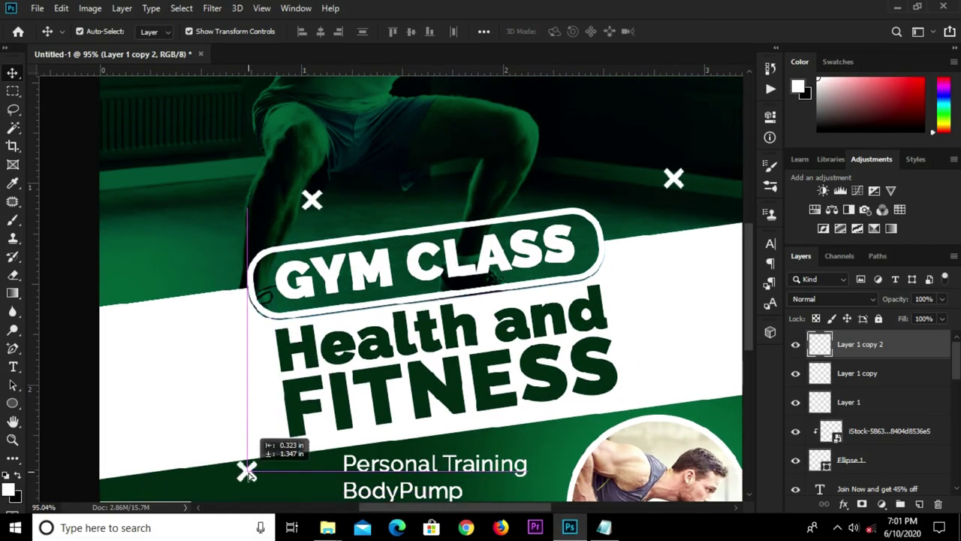
{"action": "left_click_drag", "start_coordinate": [263, 513], "coordinate": [264, 488]}
{"action": "scroll", "coordinate": [294, 368], "scroll_direction": "down", "scroll_amount": 3}
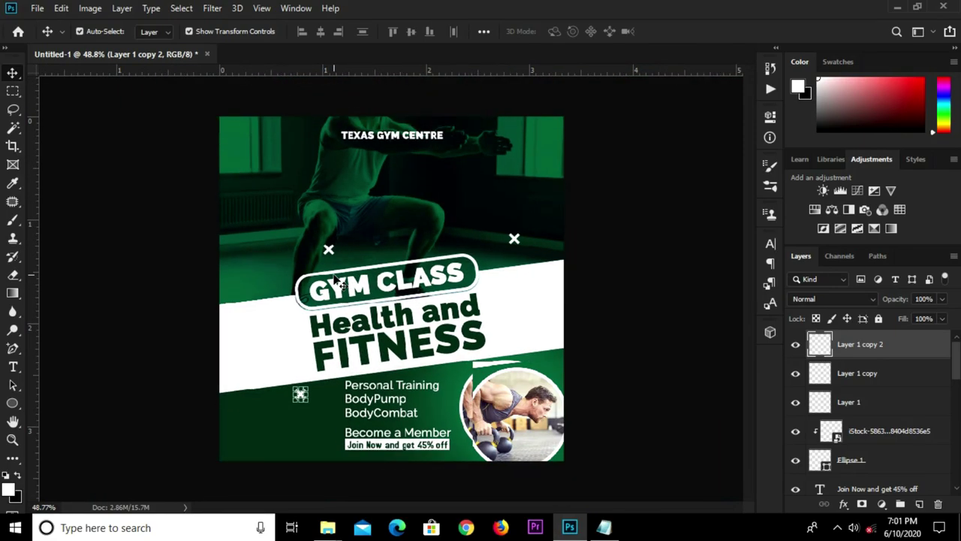
{"action": "key", "text": "Left"}
{"action": "key", "text": "Left"}
{"action": "key", "text": "Left"}
{"action": "key", "text": "Left"}
{"action": "key", "text": "Left"}
{"action": "key", "text": "Left"}
{"action": "key", "text": "Left"}
{"action": "key", "text": "Left"}
{"action": "key", "text": "Down"}
{"action": "key", "text": "Down"}
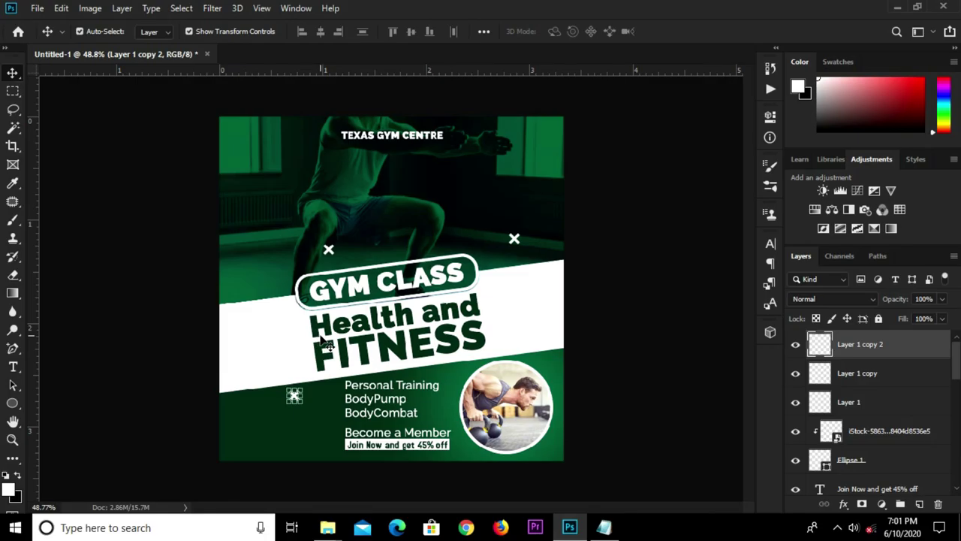
{"action": "left_click", "coordinate": [622, 266]}
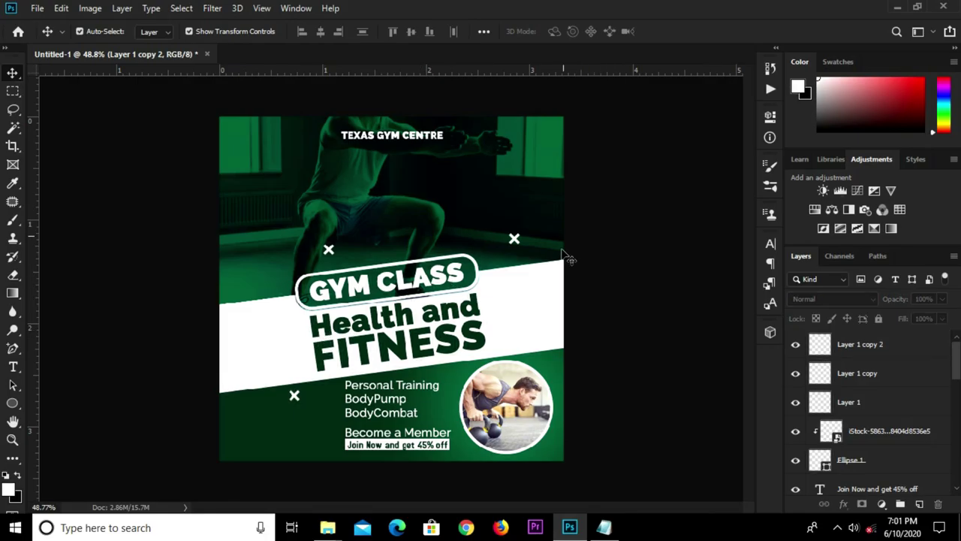
{"action": "left_click", "coordinate": [917, 503]}
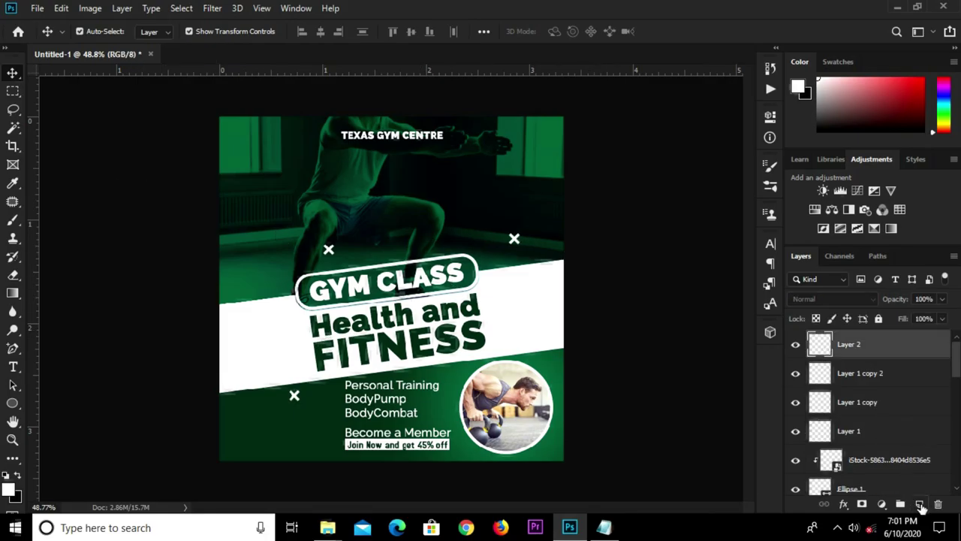
Switch to the Brush and choose the dotted-grid brush tip 1576
{"action": "key", "text": "b"}
{"action": "left_click", "coordinate": [767, 164]}
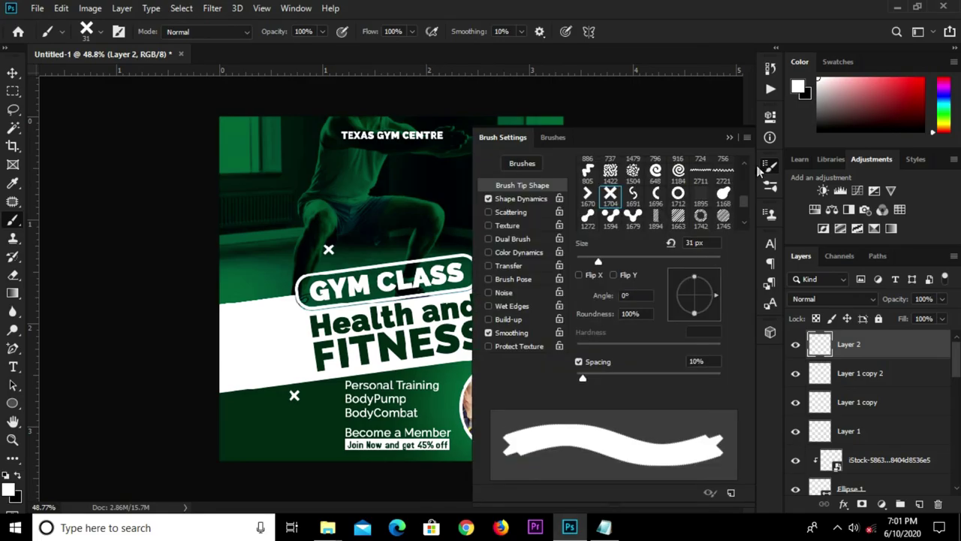
{"action": "mouse_move", "coordinate": [746, 201]}
{"action": "left_mouse_down"}
{"action": "mouse_move", "coordinate": [742, 215]}
{"action": "mouse_move", "coordinate": [741, 203]}
{"action": "left_mouse_up"}
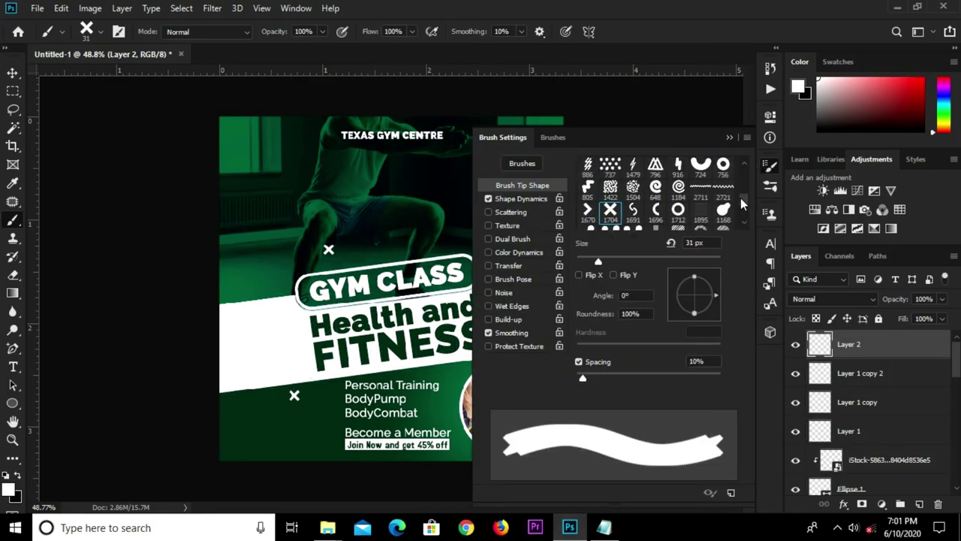
{"action": "scroll", "coordinate": [742, 199], "scroll_direction": "up", "scroll_amount": 1}
{"action": "scroll", "coordinate": [742, 198], "scroll_direction": "up", "scroll_amount": 1}
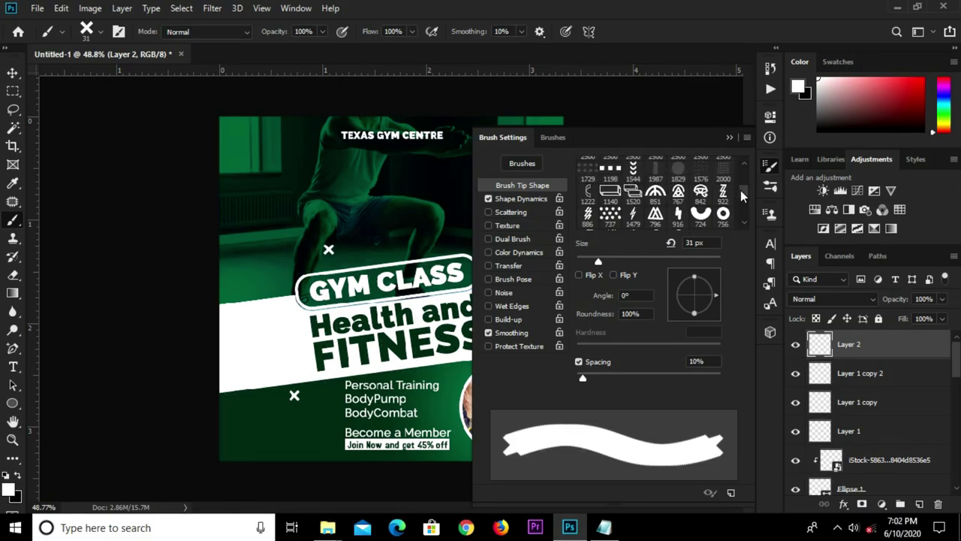
{"action": "scroll", "coordinate": [740, 193], "scroll_direction": "up", "scroll_amount": 1}
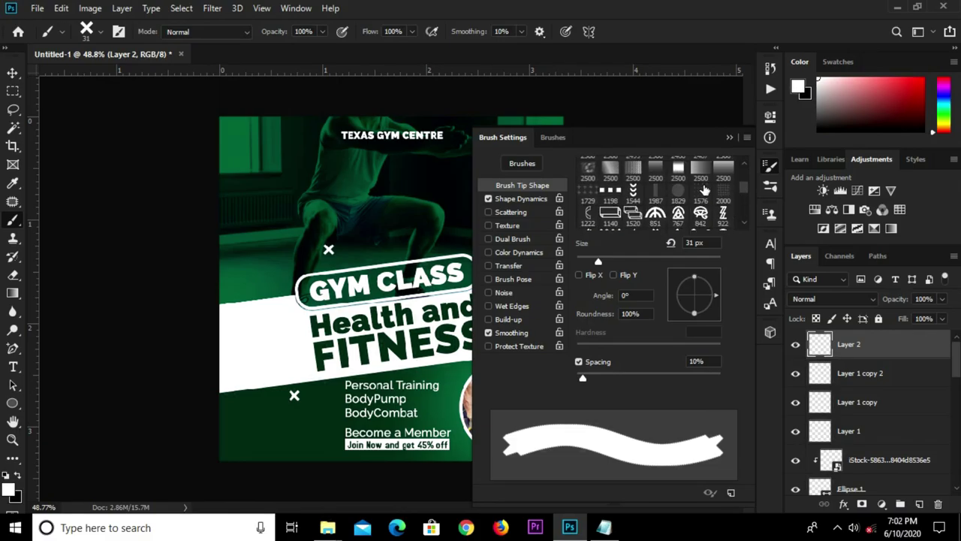
{"action": "left_click", "coordinate": [700, 192]}
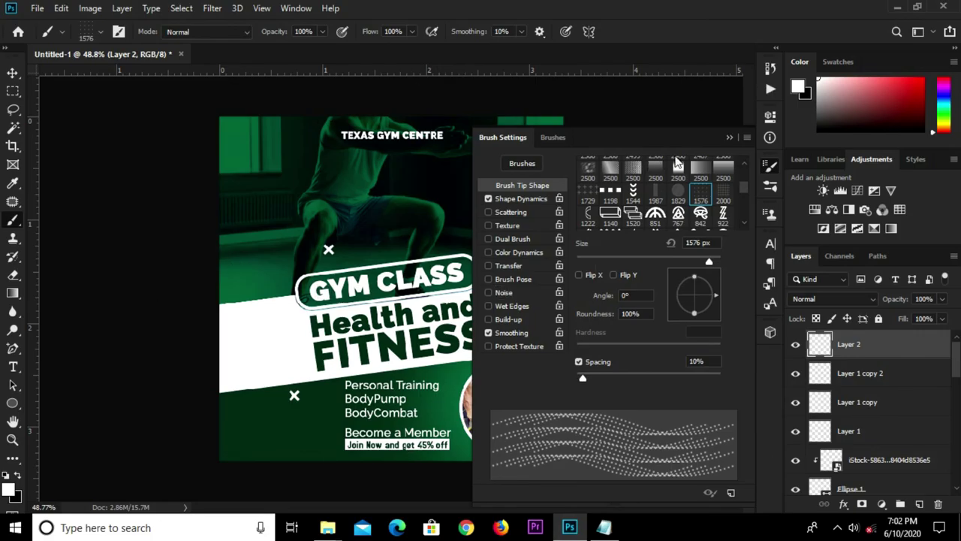
{"action": "left_click", "coordinate": [730, 136]}
Resize the dot brush to about 143 px, then reselect the dot grid layer with the Move tool
{"action": "right_click", "coordinate": [409, 283]}
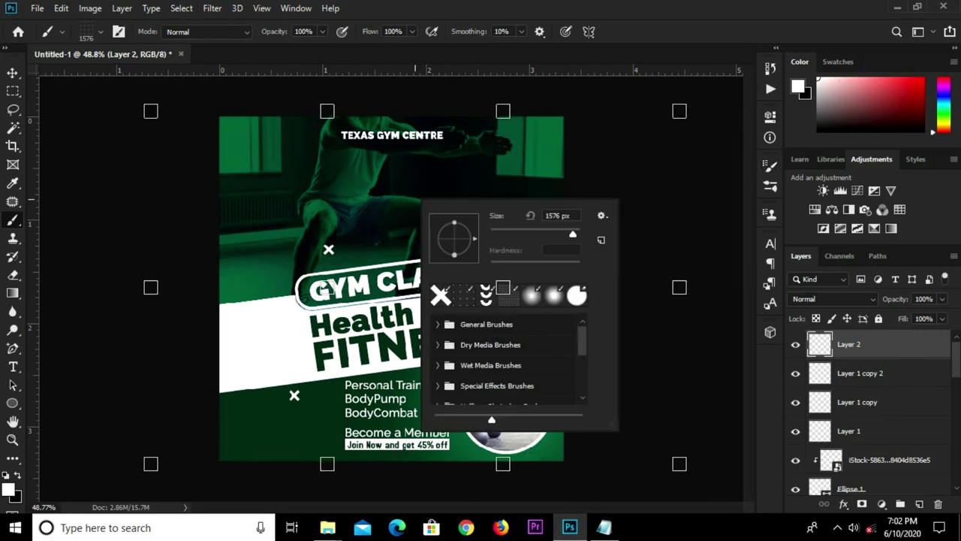
{"action": "left_click_drag", "start_coordinate": [572, 235], "coordinate": [522, 235]}
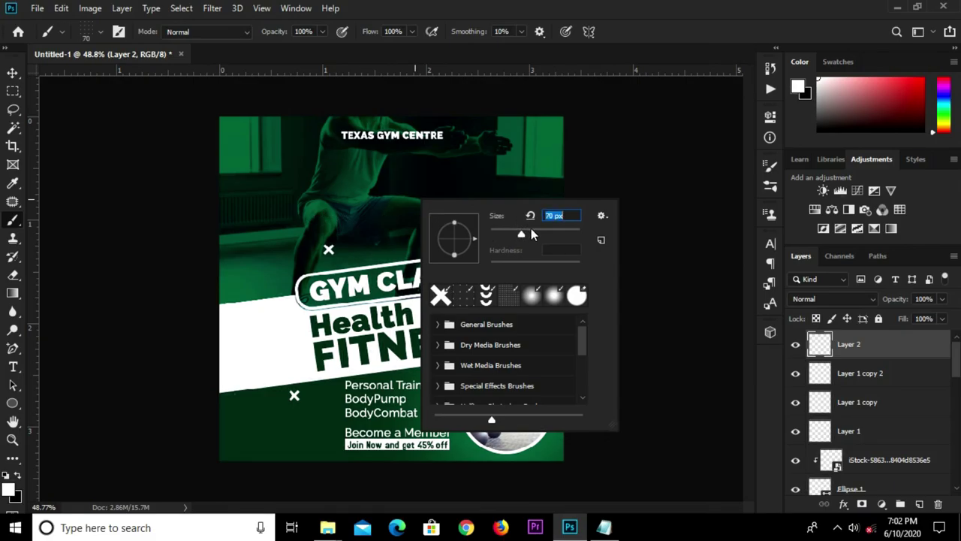
{"action": "left_click_drag", "start_coordinate": [524, 237], "coordinate": [545, 235]}
{"action": "key", "text": "Return"}
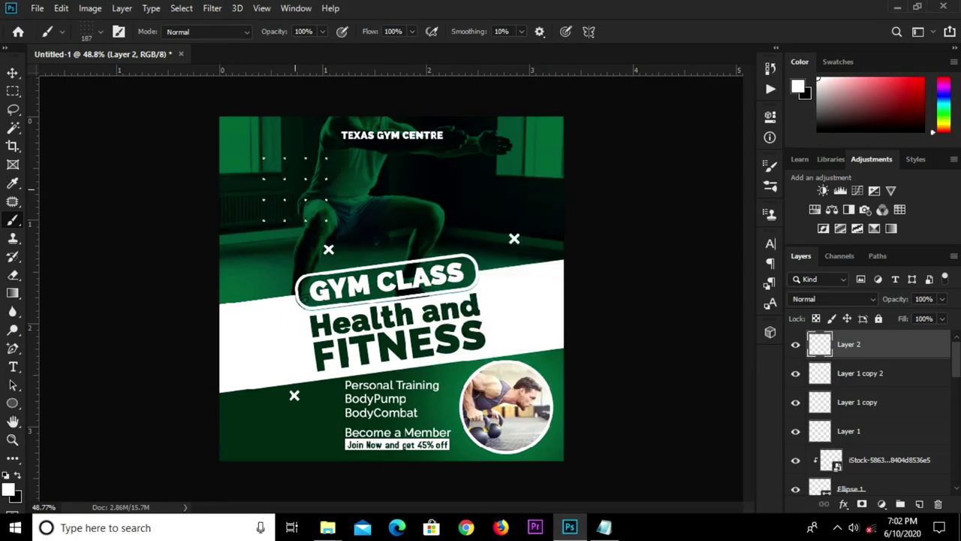
{"action": "left_click", "coordinate": [13, 73]}
{"action": "left_click", "coordinate": [152, 189]}
{"action": "scroll", "coordinate": [163, 197], "scroll_direction": "down", "scroll_amount": 1}
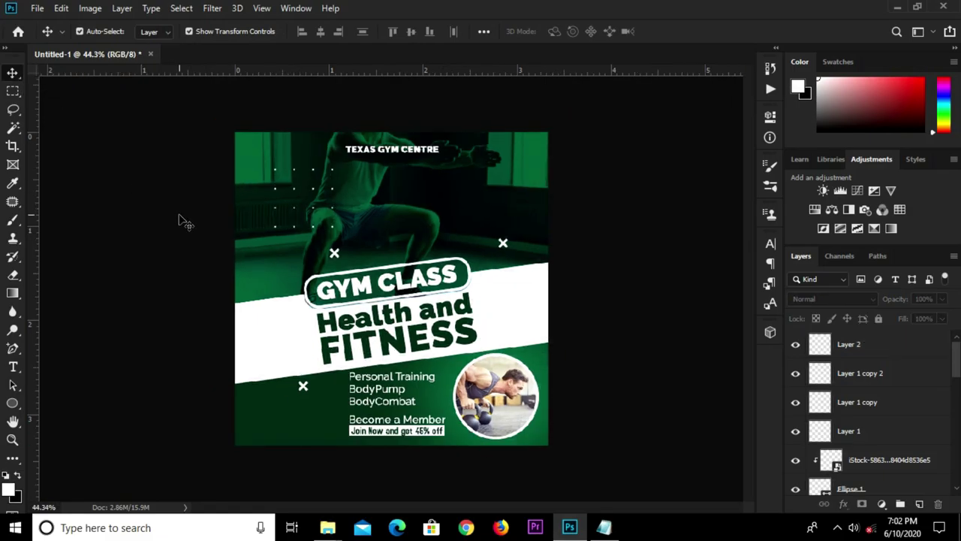
{"action": "scroll", "coordinate": [194, 227], "scroll_direction": "up", "scroll_amount": 2}
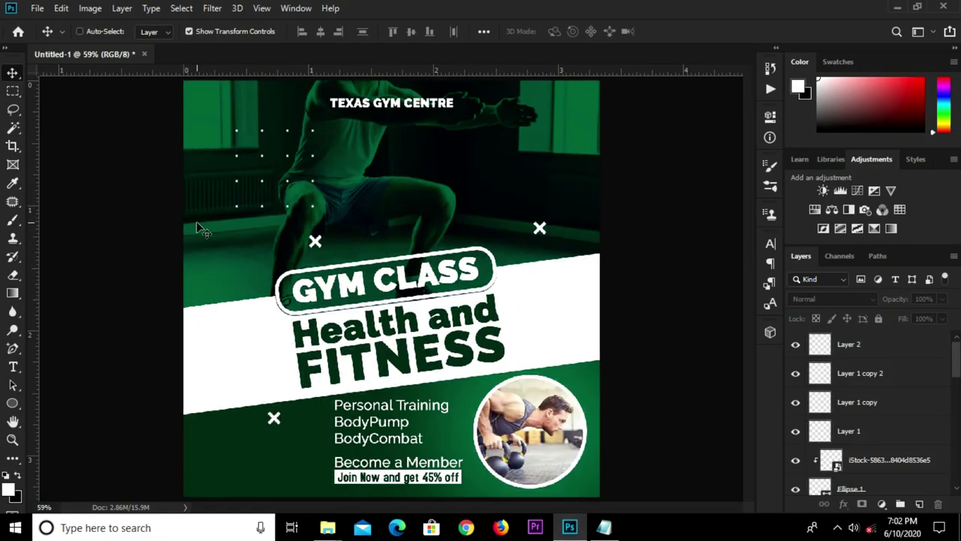
{"action": "scroll", "coordinate": [201, 229], "scroll_direction": "down", "scroll_amount": 1}
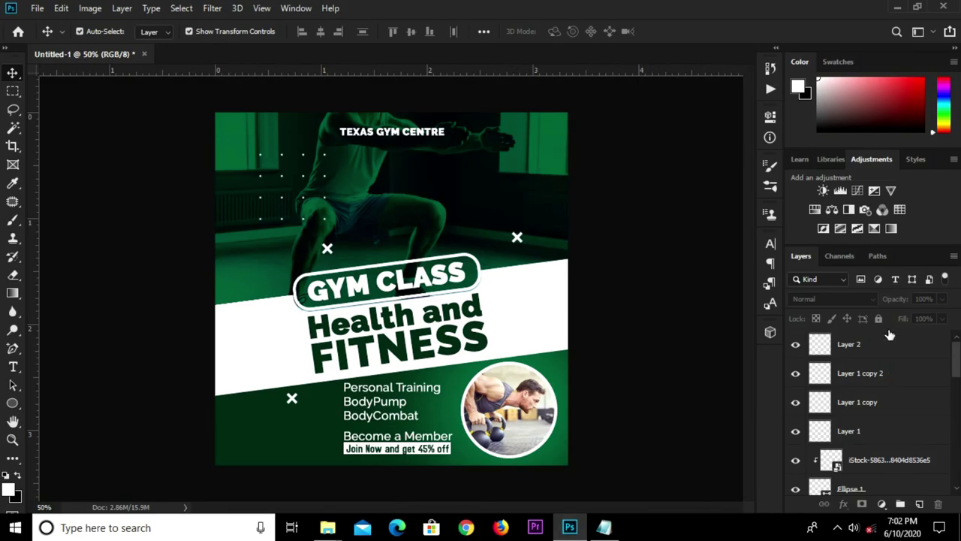
{"action": "left_click", "coordinate": [888, 355]}
Add a new layer and a Curves adjustment with the curve pulled down to darken the flyer
{"action": "left_click", "coordinate": [919, 503]}
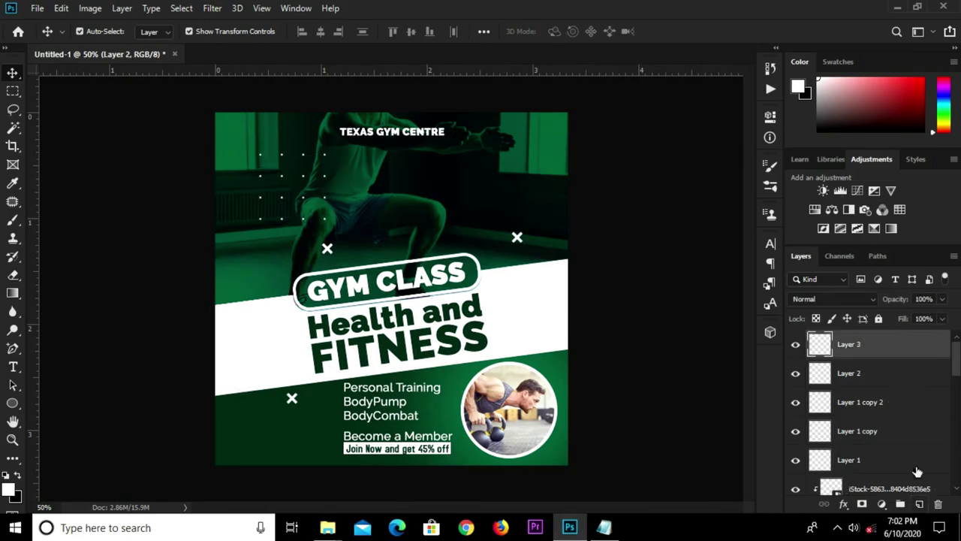
{"action": "left_click", "coordinate": [884, 504]}
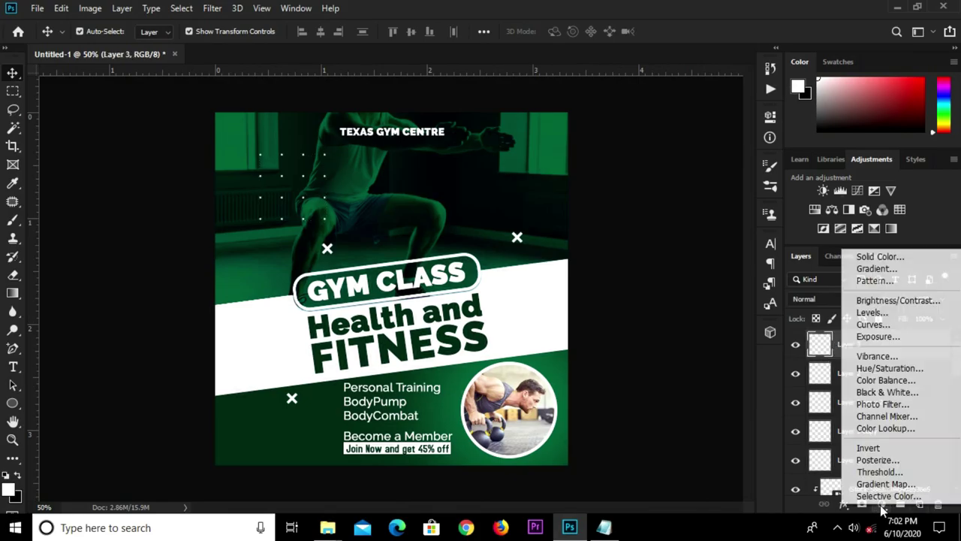
{"action": "left_click", "coordinate": [863, 324]}
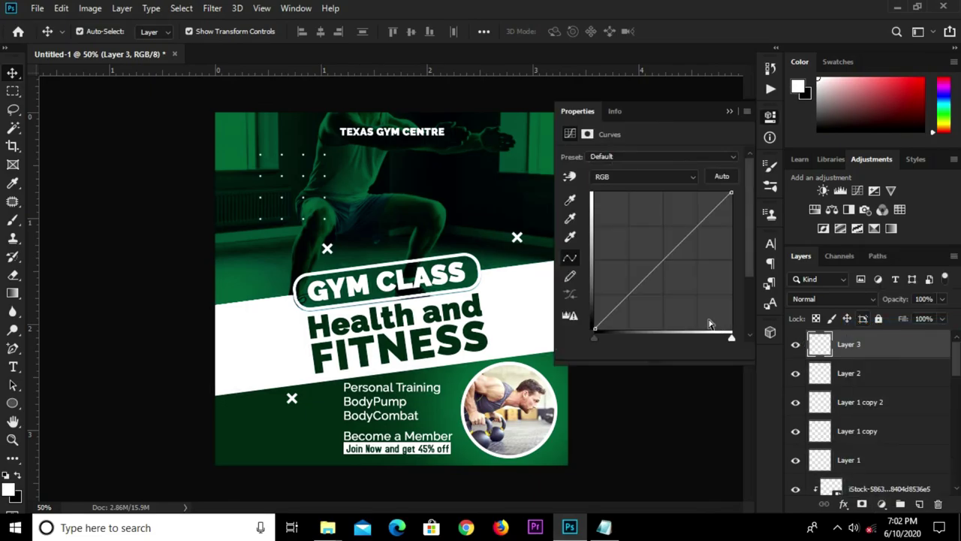
{"action": "left_click_drag", "start_coordinate": [654, 269], "coordinate": [660, 282]}
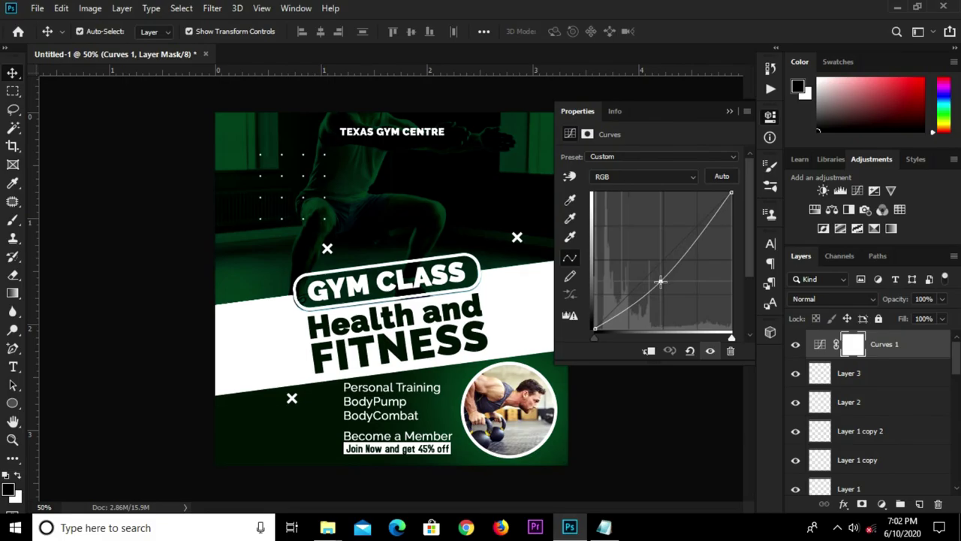
{"action": "left_click", "coordinate": [728, 111]}
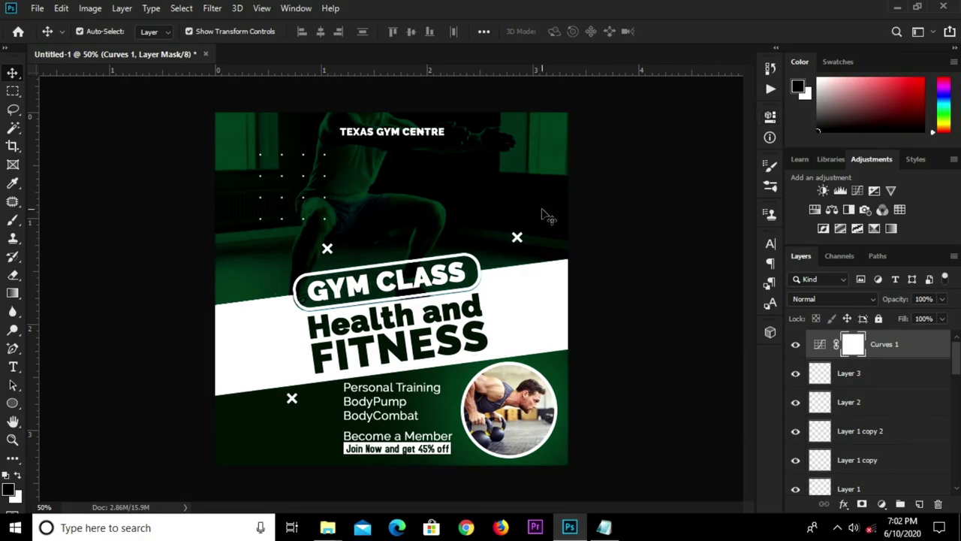
{"action": "left_click", "coordinate": [105, 126]}
{"action": "scroll", "coordinate": [201, 167], "scroll_direction": "down", "scroll_amount": 1}
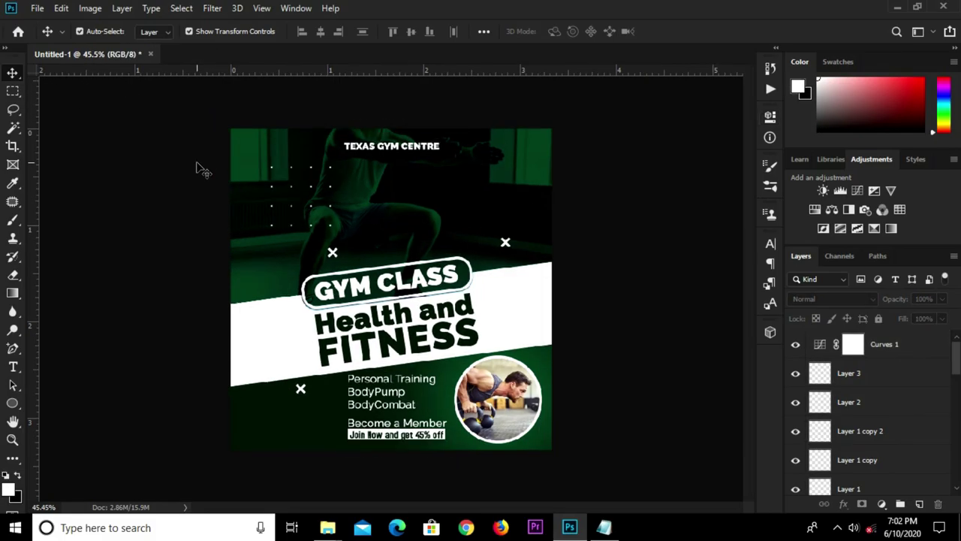
{"action": "key", "text": "ctrl+plus"}
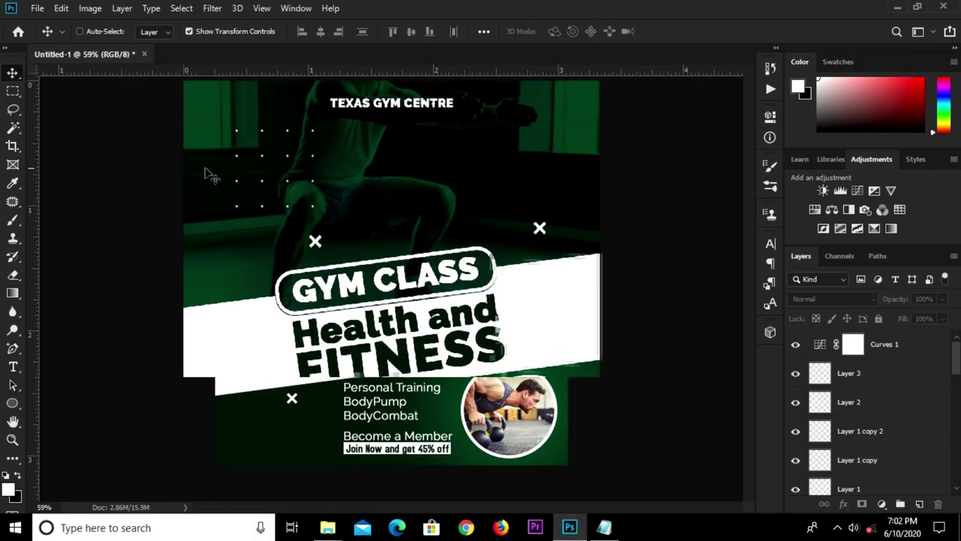